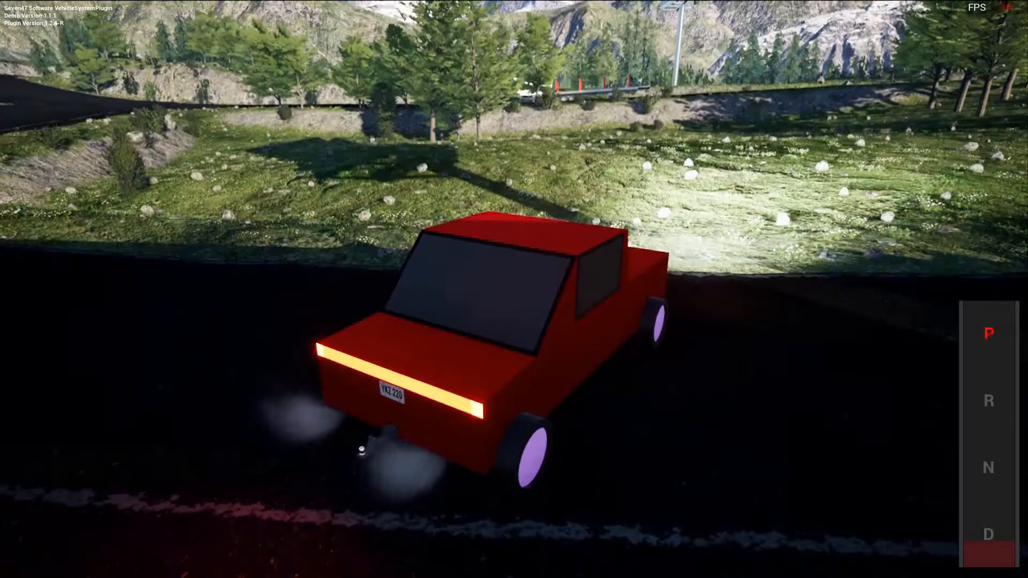
# Step: Drive the red car briefly forward and in reverse in the running game
pyautogui.press('w')
pyautogui.press('s')
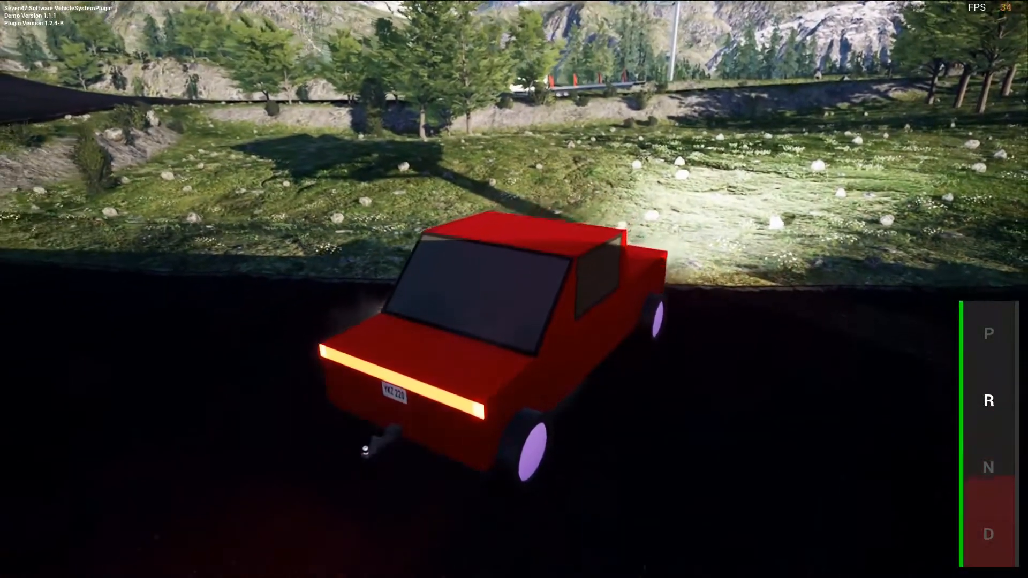
pyautogui.press('w')
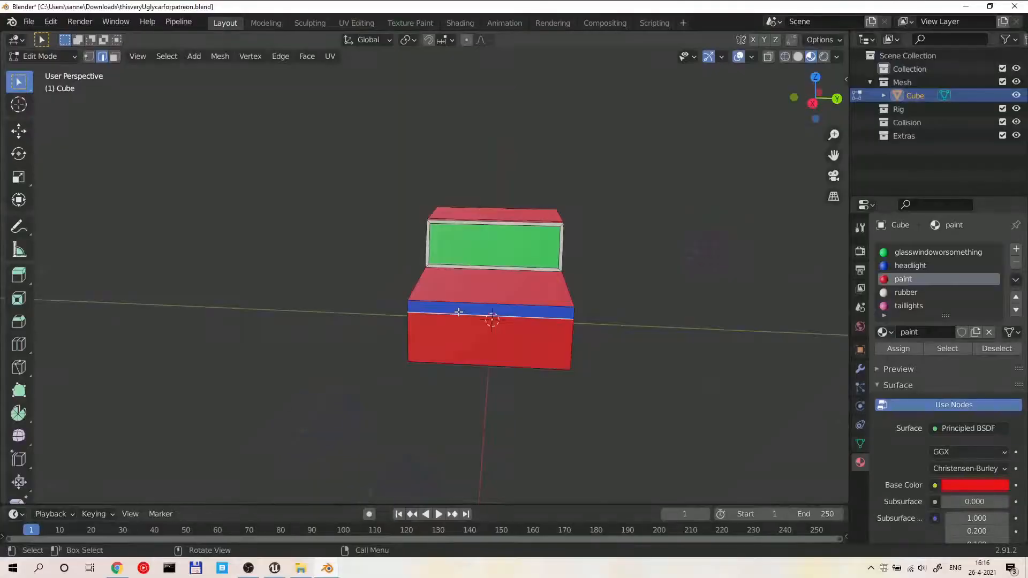
# Step: Add two vertical loop cuts through the car body, one slid close to each side edge
pyautogui.hotkey('ctrl', 'r')
pyautogui.click(488, 343)
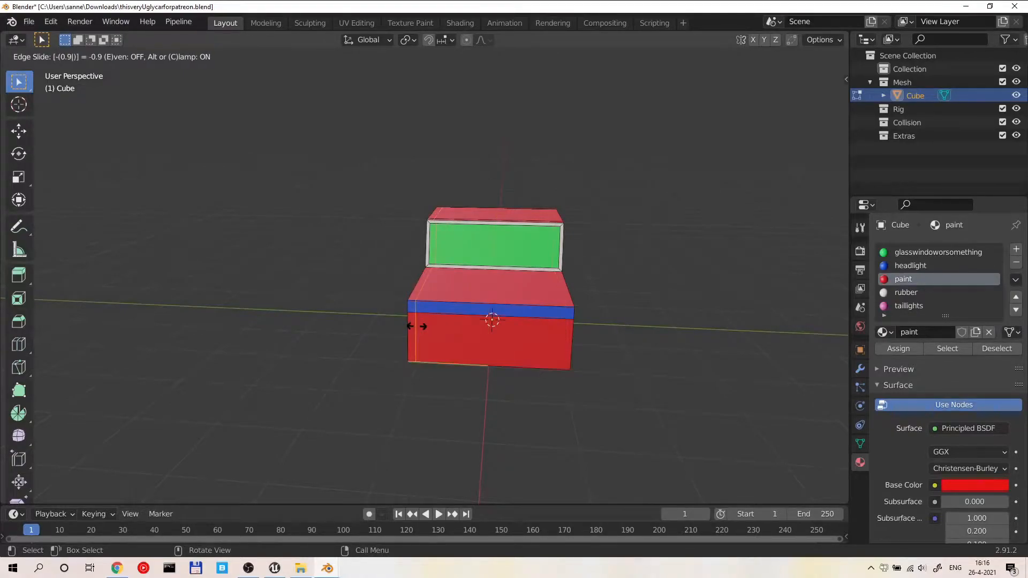
pyautogui.click(417, 326)
pyautogui.hotkey('ctrl', 'r')
pyautogui.click(493, 342)
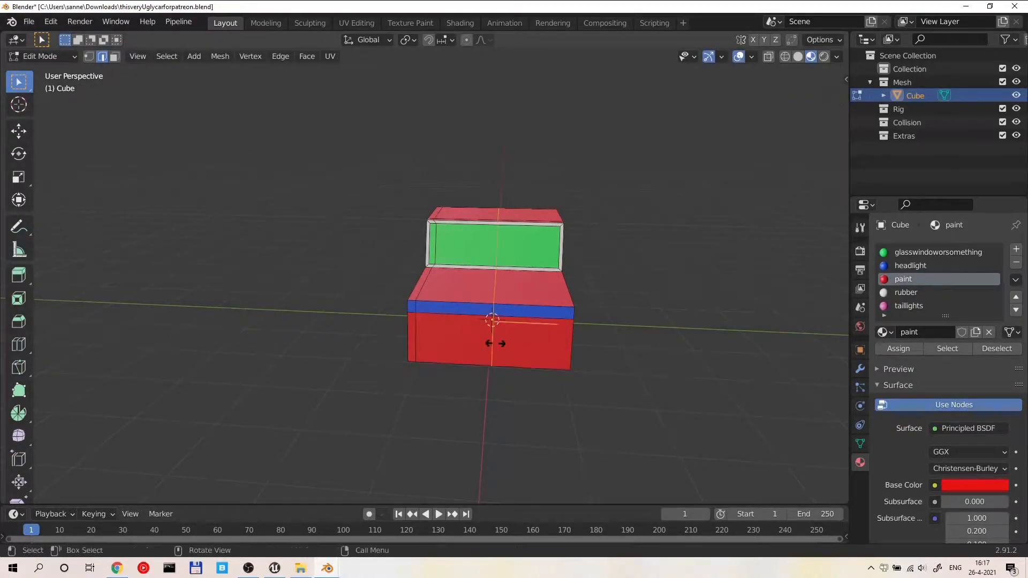
pyautogui.press('Return')
# Step: Select the front headlight strip's end face and add a new material named blinker1
pyautogui.moveTo(436, 366); pyautogui.dragTo(485, 305, button='middle')
pyautogui.scroll(4, 411, 294)
pyautogui.hotkey('alt', 'a')
pyautogui.press('3')
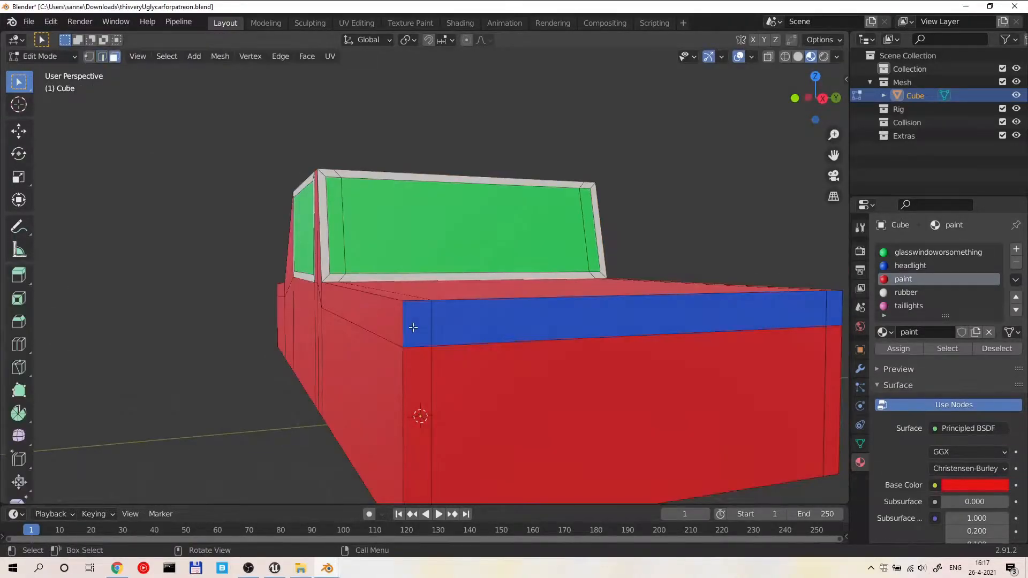
pyautogui.click(416, 325)
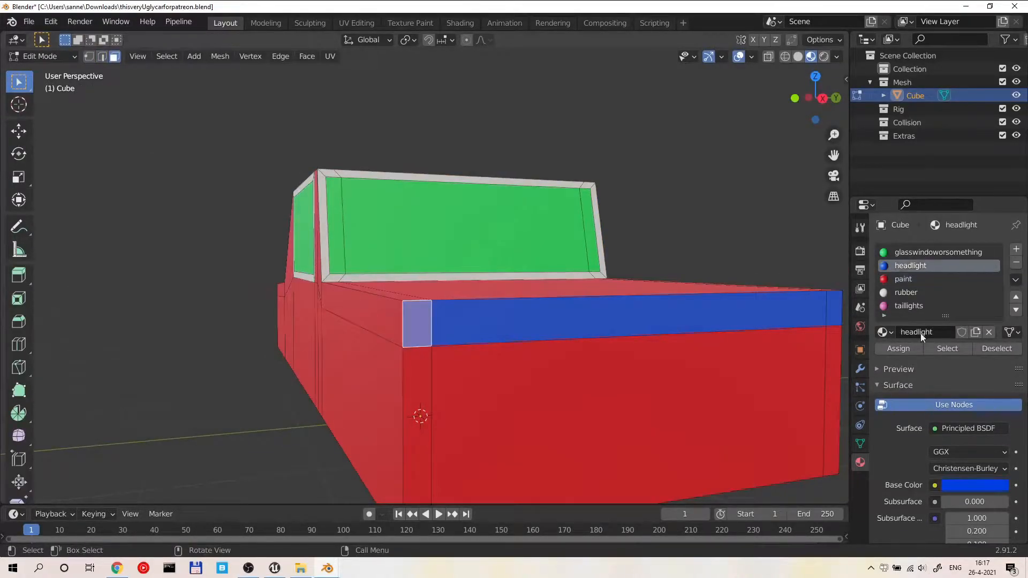
pyautogui.click(1015, 249)
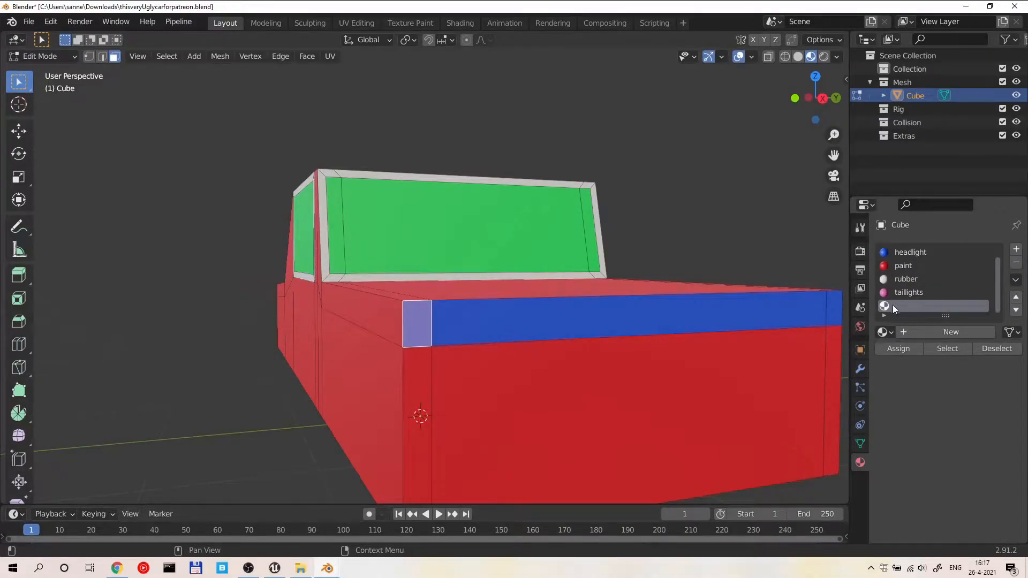
pyautogui.click(935, 332)
pyautogui.doubleClick(918, 332)
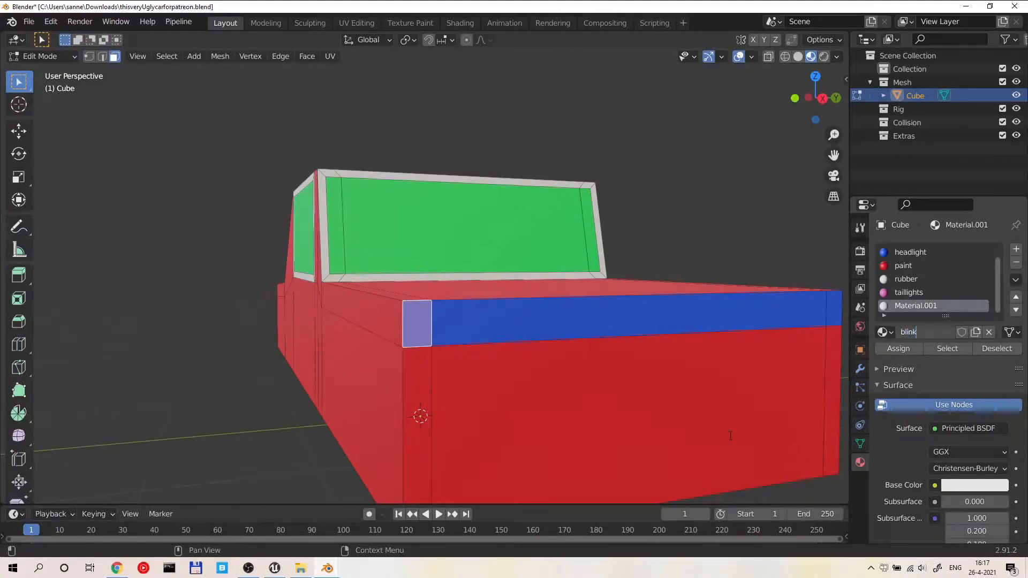
pyautogui.write('blinker1')
pyautogui.press('Return')
# Step: Assign the blinker1 material to the end face of the rear taillight strip on the same side
pyautogui.moveTo(514, 379); pyautogui.dragTo(737, 367, button='middle')
pyautogui.scroll(-7, 642, 367)
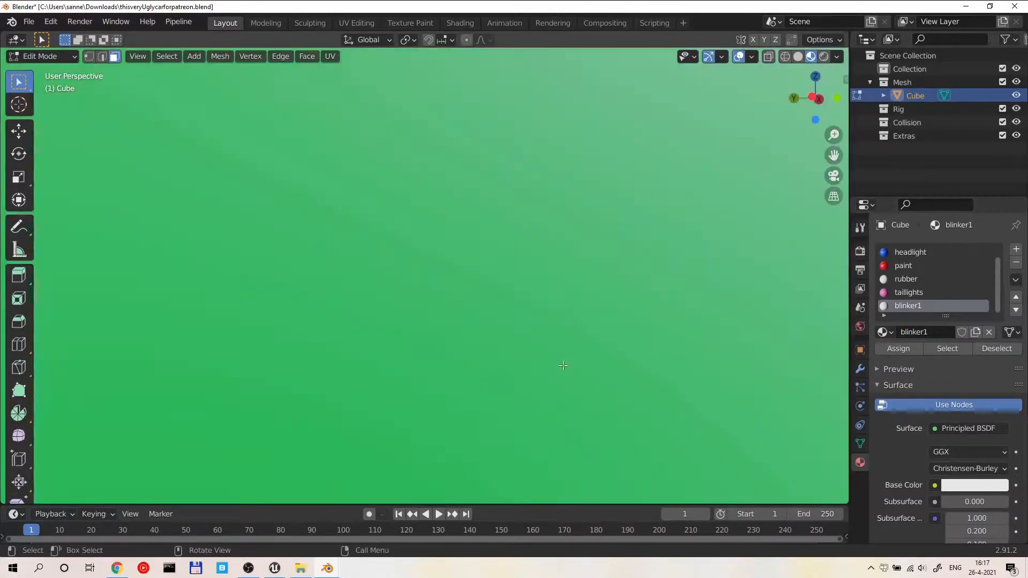
pyautogui.click(642, 395)
pyautogui.moveTo(641, 395); pyautogui.dragTo(760, 374, button='middle')
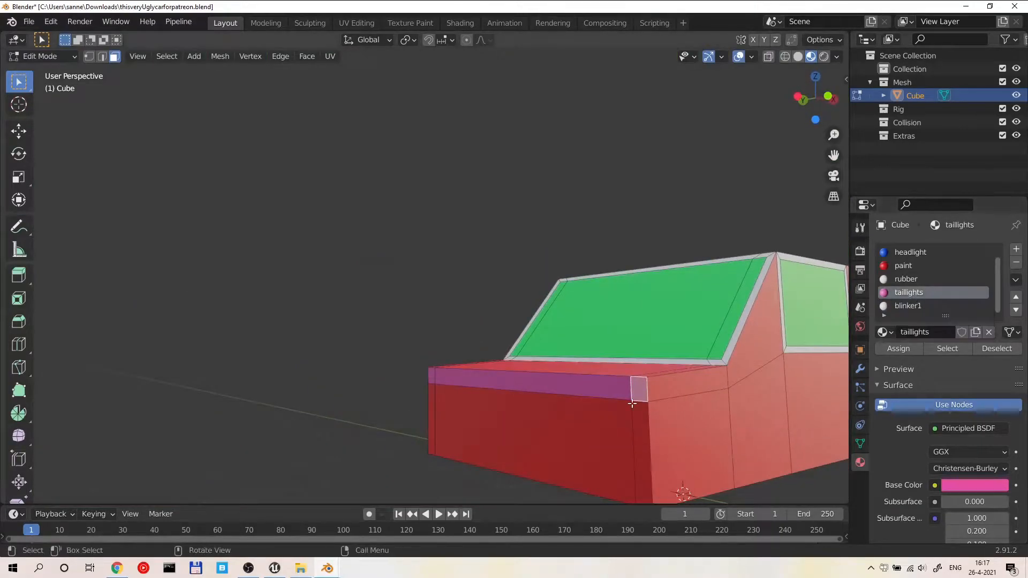
pyautogui.click(920, 306)
pyautogui.click(904, 349)
pyautogui.moveTo(787, 369); pyautogui.dragTo(765, 371, button='middle')
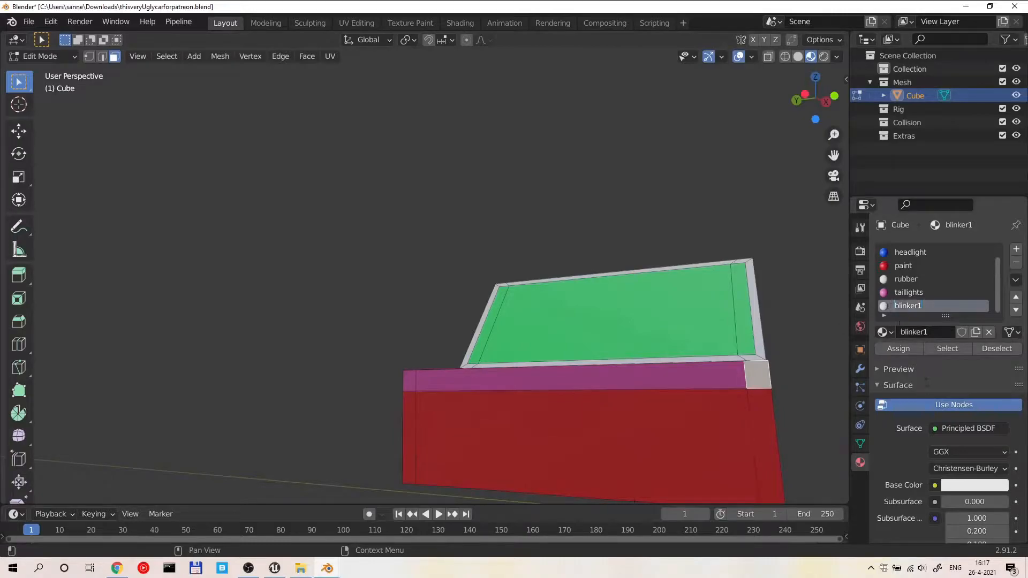
# Step: Set the blinker1 material's base color to yellow
pyautogui.click(968, 486)
pyautogui.click(967, 491)
pyautogui.click(967, 491)
pyautogui.moveTo(974, 364); pyautogui.dragTo(896, 367)
# Step: Assign blinker1 to the end face of the front headlight strip on the same side
pyautogui.click(661, 413)
pyautogui.scroll(-2, 660, 413)
pyautogui.moveTo(661, 413); pyautogui.dragTo(412, 413, button='middle')
pyautogui.scroll(3, 563, 351)
pyautogui.scroll(2, 563, 352)
pyautogui.click(525, 408)
pyautogui.click(916, 306)
pyautogui.click(904, 349)
# Step: Select the opposite end face of the front headlight strip and add a new material named blinker2
pyautogui.moveTo(644, 407); pyautogui.dragTo(578, 423, button='middle')
pyautogui.keyDown('shift'); pyautogui.moveTo(578, 423); pyautogui.dragTo(102, 355, button='middle'); pyautogui.keyUp('shift')
pyautogui.click(500, 367)
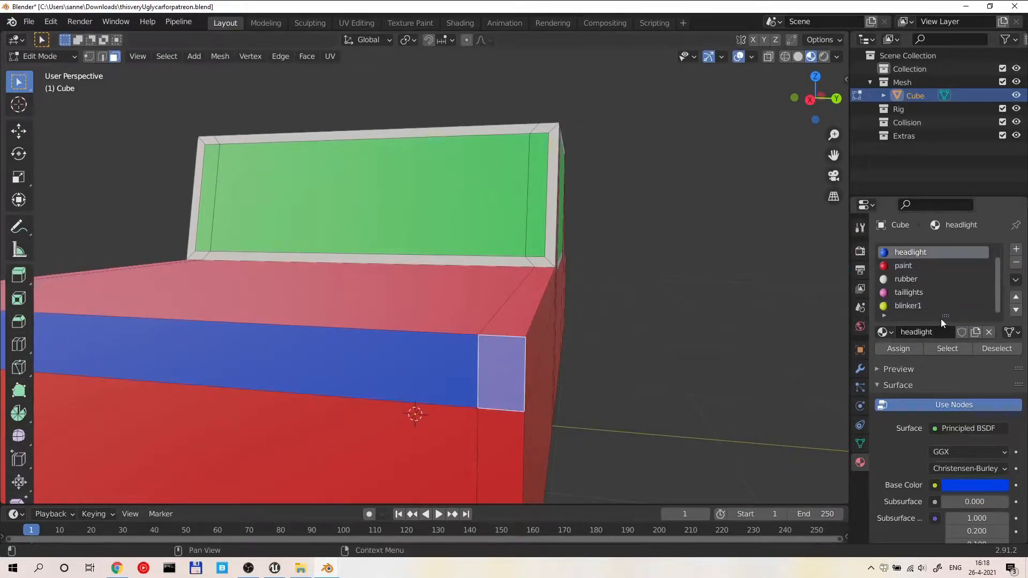
pyautogui.click(1015, 250)
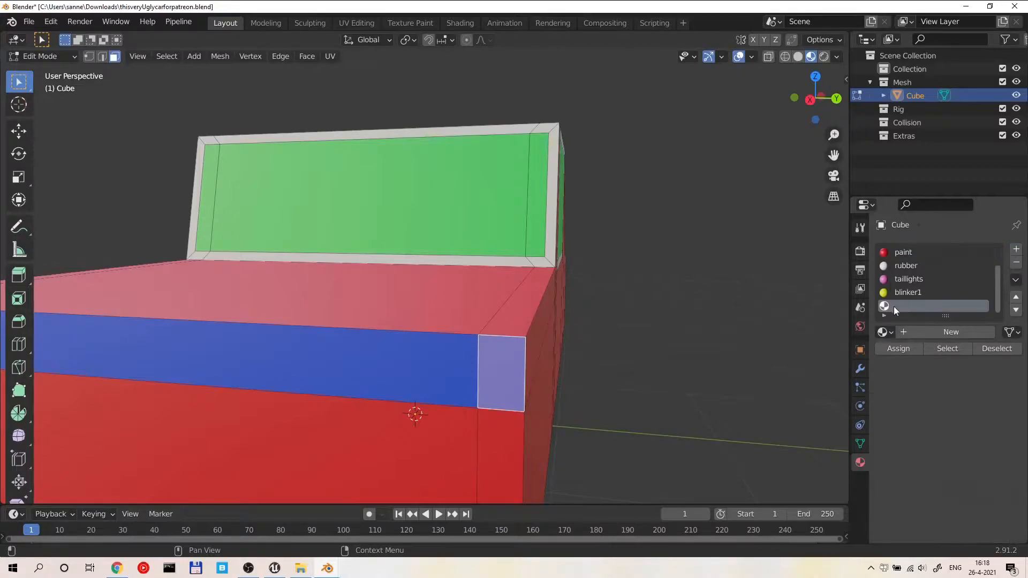
pyautogui.rightClick(918, 303)
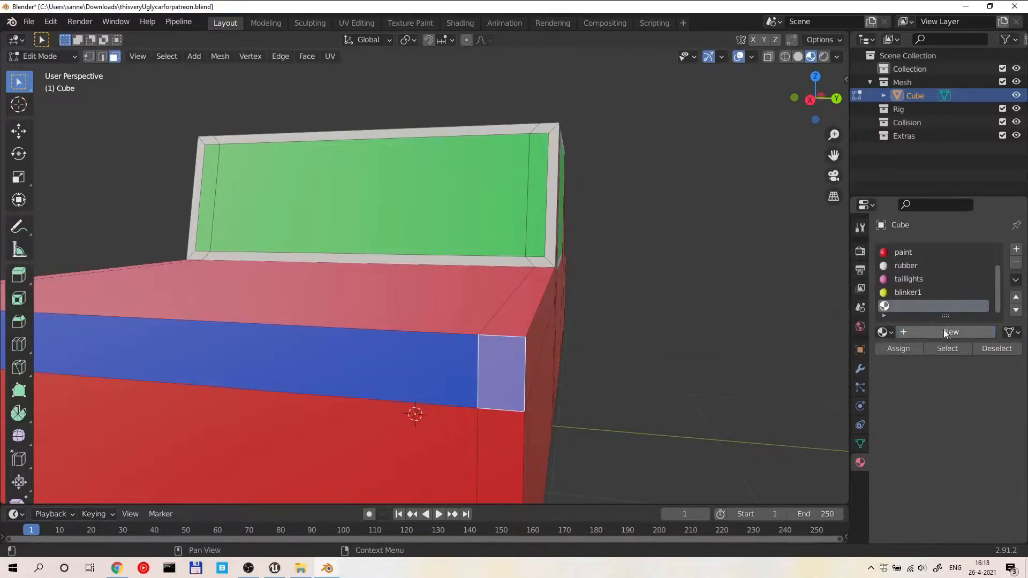
pyautogui.click(943, 332)
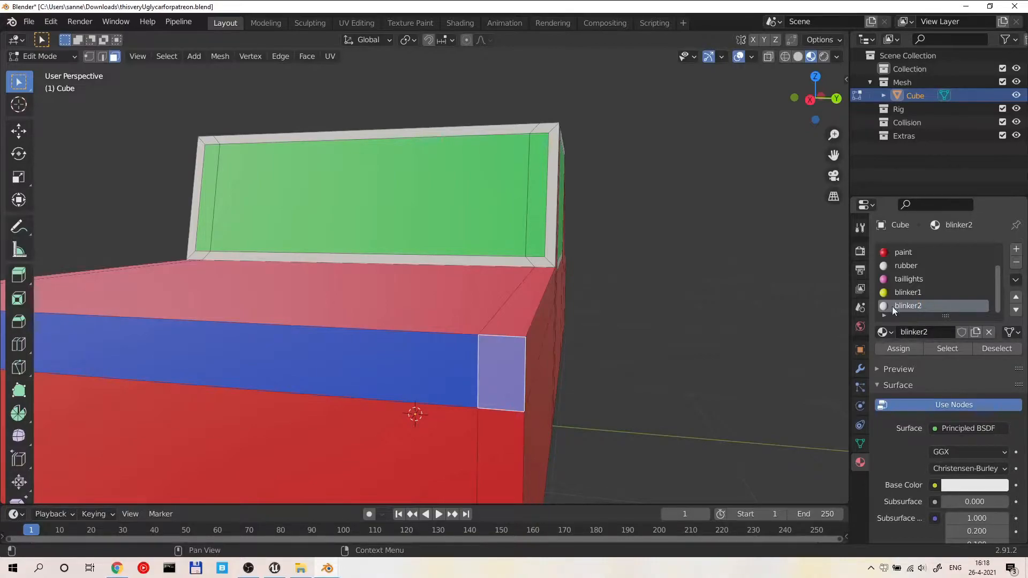
# Step: Assign blinker2 to the selected front face and to the matching end face of the rear taillight strip
pyautogui.click(904, 349)
pyautogui.scroll(-1, 532, 310)
pyautogui.moveTo(532, 310); pyautogui.dragTo(366, 319, button='middle')
pyautogui.scroll(-5, 366, 319)
pyautogui.moveTo(419, 470); pyautogui.dragTo(399, 435, button='middle')
pyautogui.click(379, 346)
pyautogui.click(936, 307)
pyautogui.click(899, 351)
# Step: Save the car's blend file and open the Pipeline commands
pyautogui.moveTo(503, 383); pyautogui.dragTo(592, 365, button='middle')
pyautogui.moveTo(391, 363); pyautogui.dragTo(592, 379, button='middle')
pyautogui.click(30, 21)
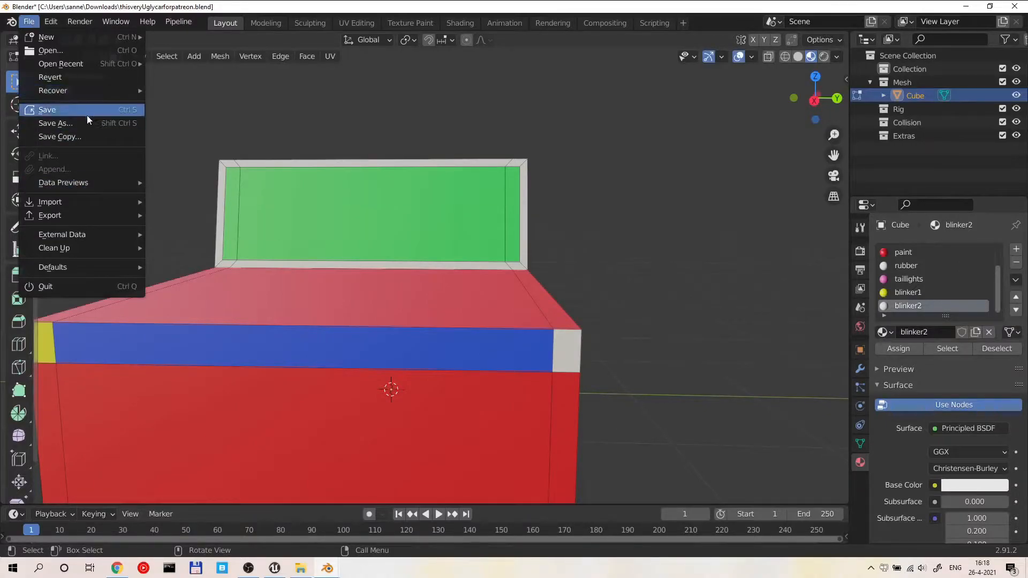
pyautogui.hotkey('ctrl', 's')
pyautogui.click(29, 21)
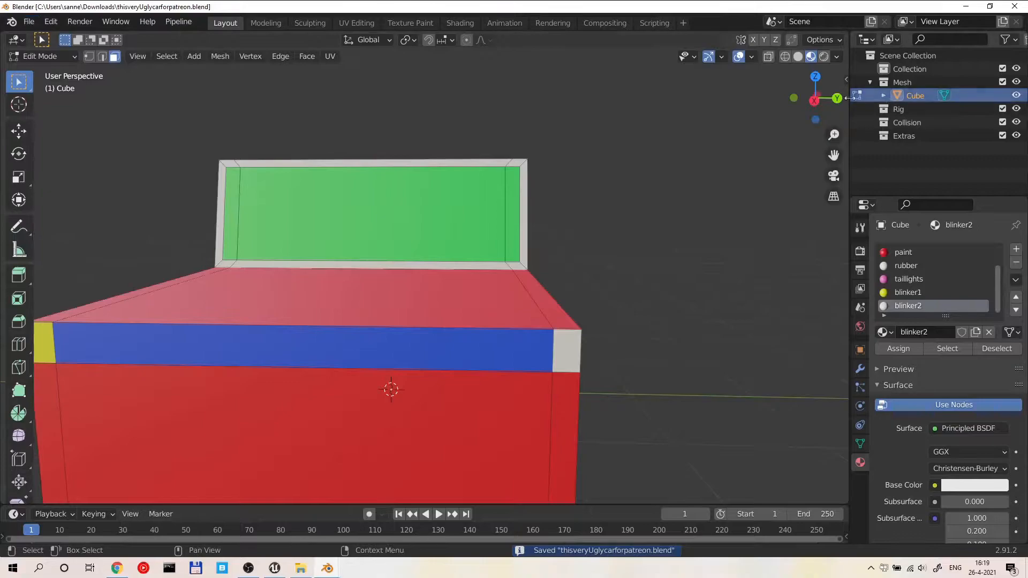
pyautogui.click(179, 21)
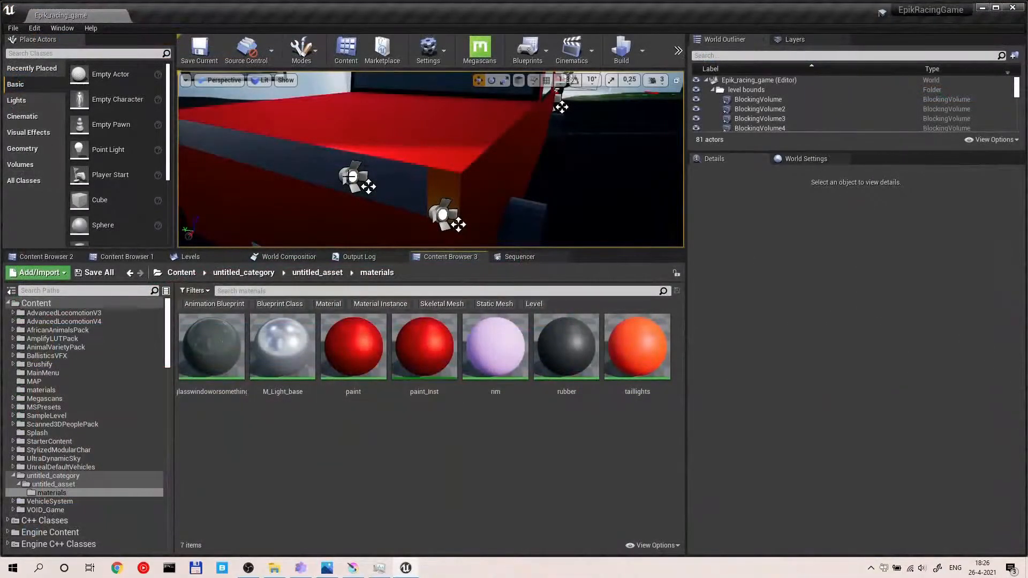
# Step: In Unreal Editor, open the car2 static mesh used by Vehicle_Uglycar2 and examine its material slots
pyautogui.click(459, 147)
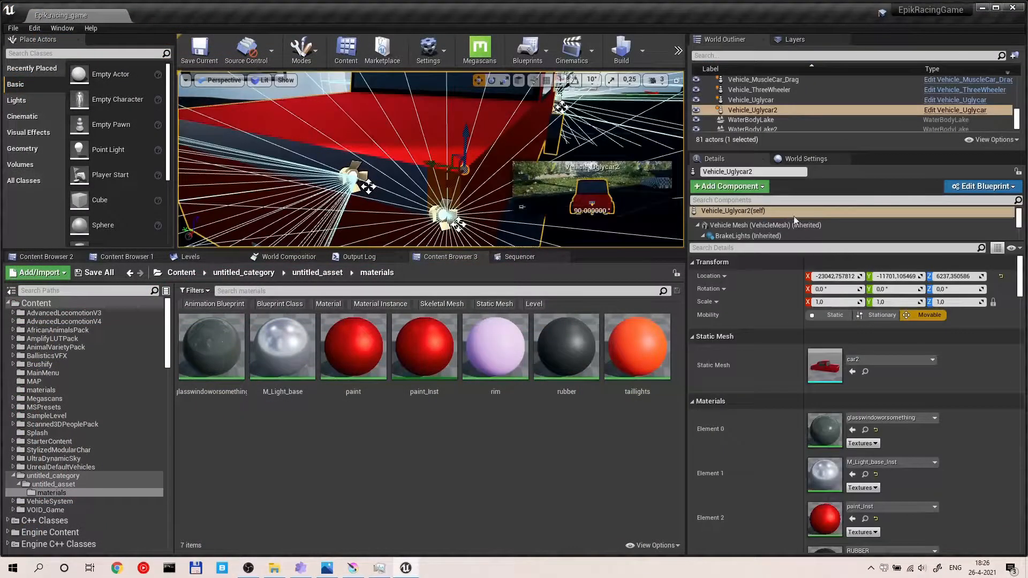
pyautogui.click(865, 373)
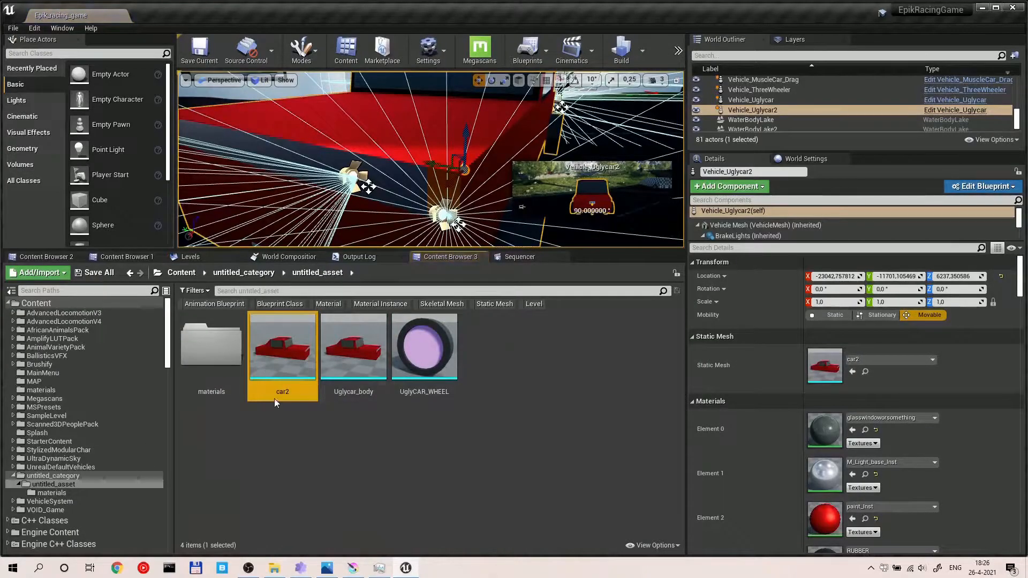
pyautogui.doubleClick(282, 351)
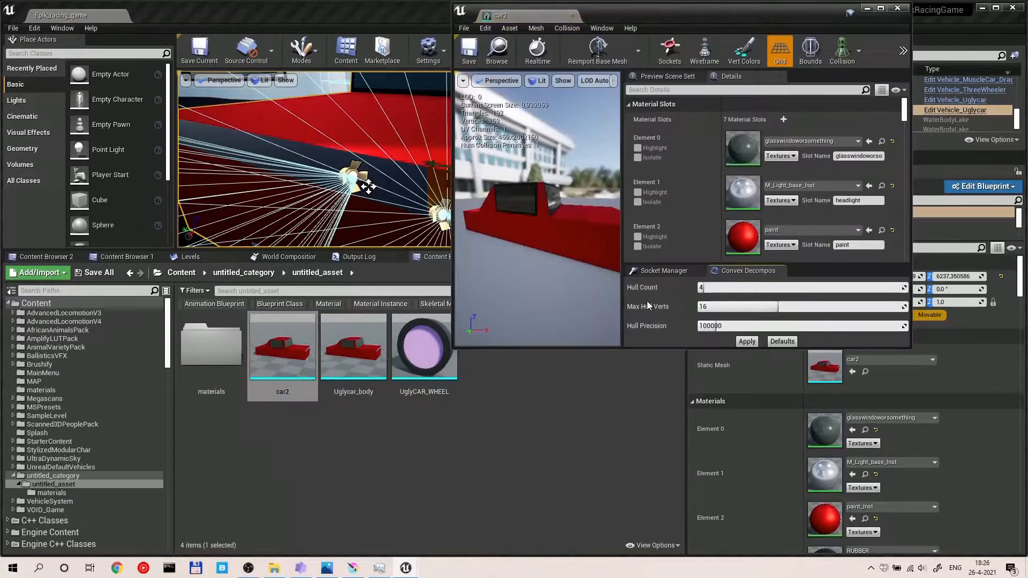
pyautogui.doubleClick(773, 17)
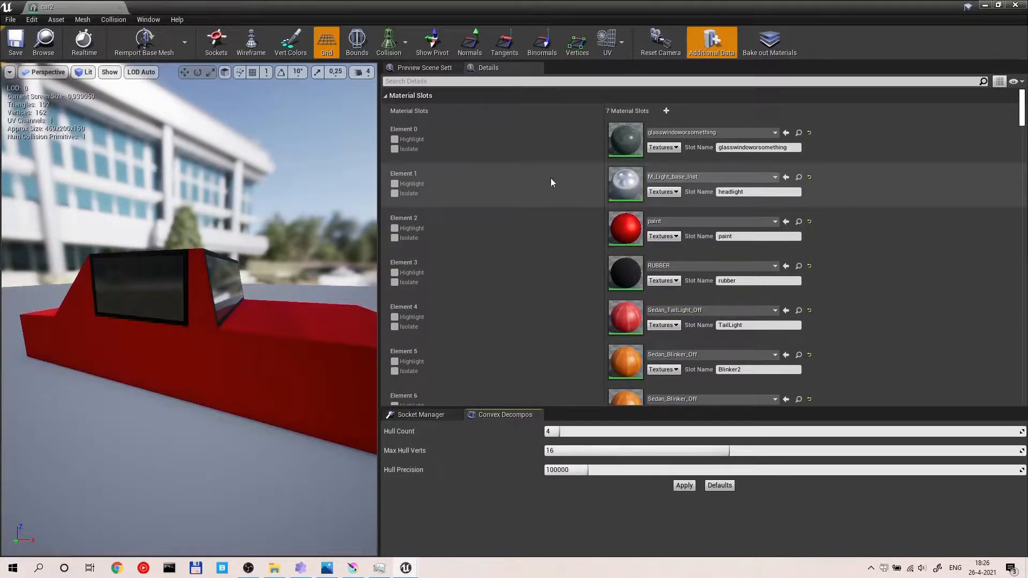
pyautogui.moveTo(235, 284); pyautogui.dragTo(161, 284, button='right')
pyautogui.scroll(-4, 715, 369)
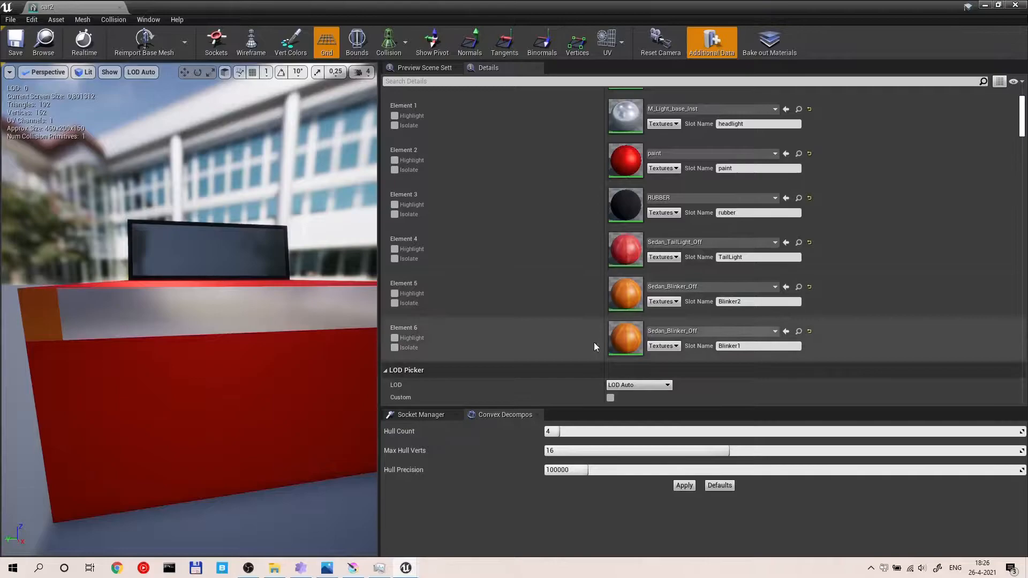
# Step: Open the M_Light_base material from the materials folder and move its 0.9 and 0.2 constants closer to the output node
pyautogui.click(985, 6)
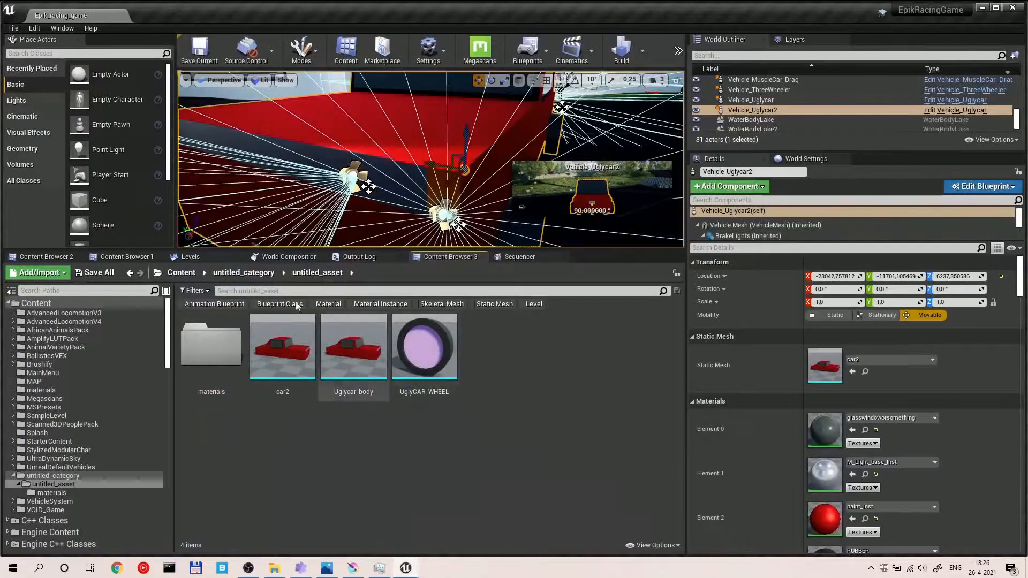
pyautogui.doubleClick(211, 373)
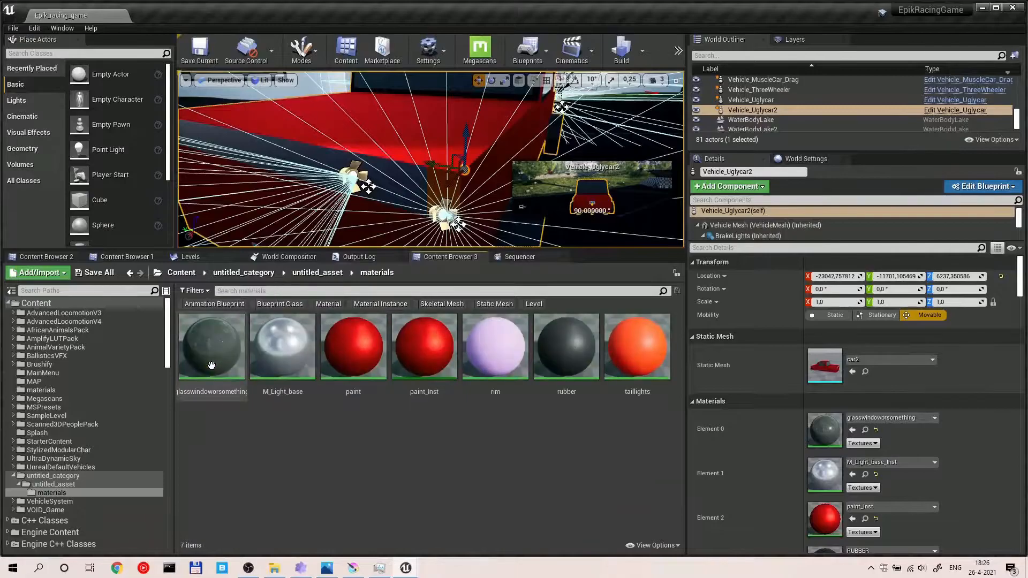
pyautogui.doubleClick(300, 347)
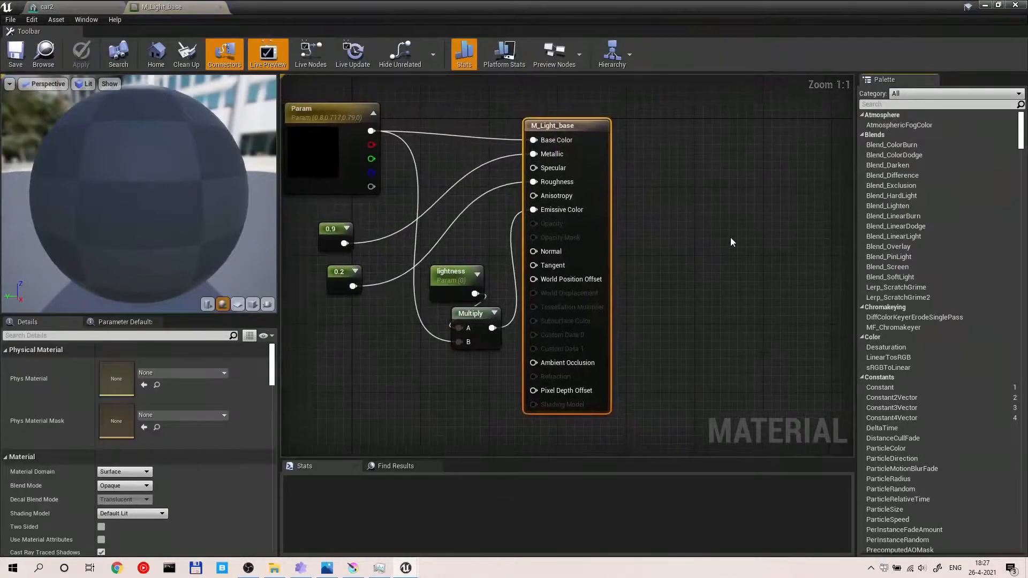
pyautogui.scroll(-1, 490, 235)
pyautogui.scroll(3, 490, 236)
pyautogui.moveTo(437, 244); pyautogui.dragTo(574, 185)
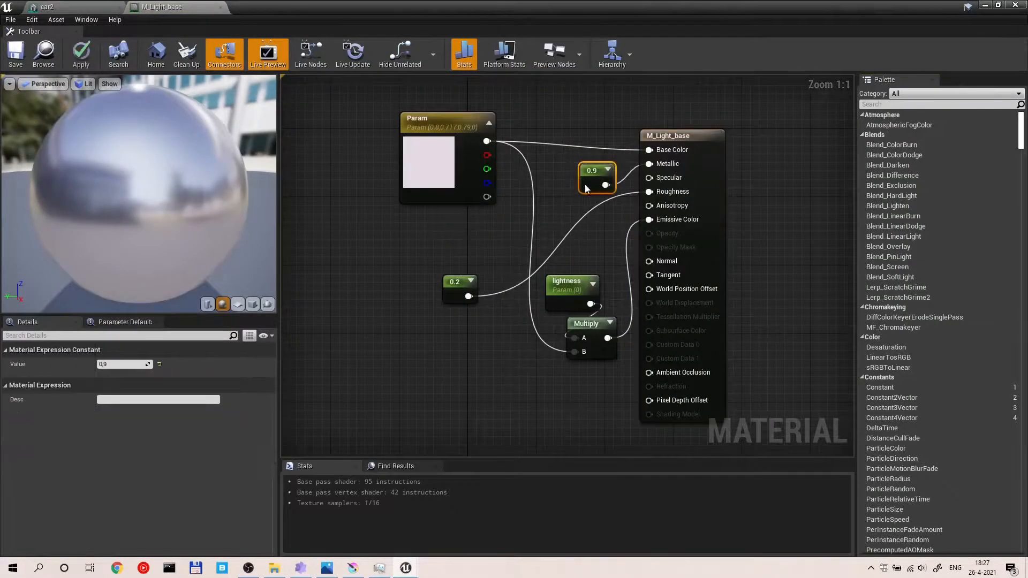
pyautogui.moveTo(454, 291); pyautogui.dragTo(587, 214)
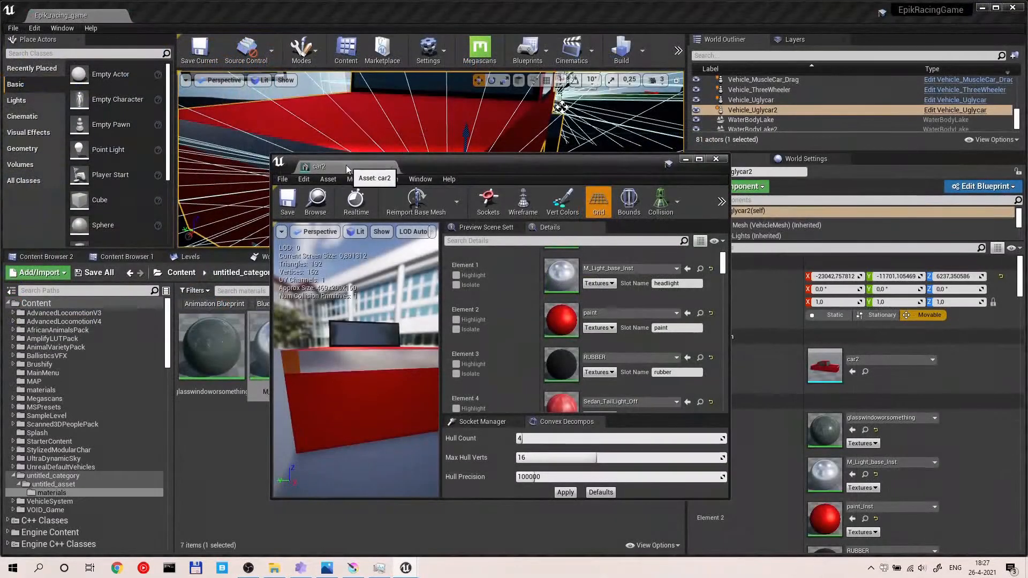
# Step: Dock the car2 editor in the main window and create a material instance of M_Light_base named headlight_off
pyautogui.moveTo(346, 166); pyautogui.dragTo(179, 19)
pyautogui.click(70, 18)
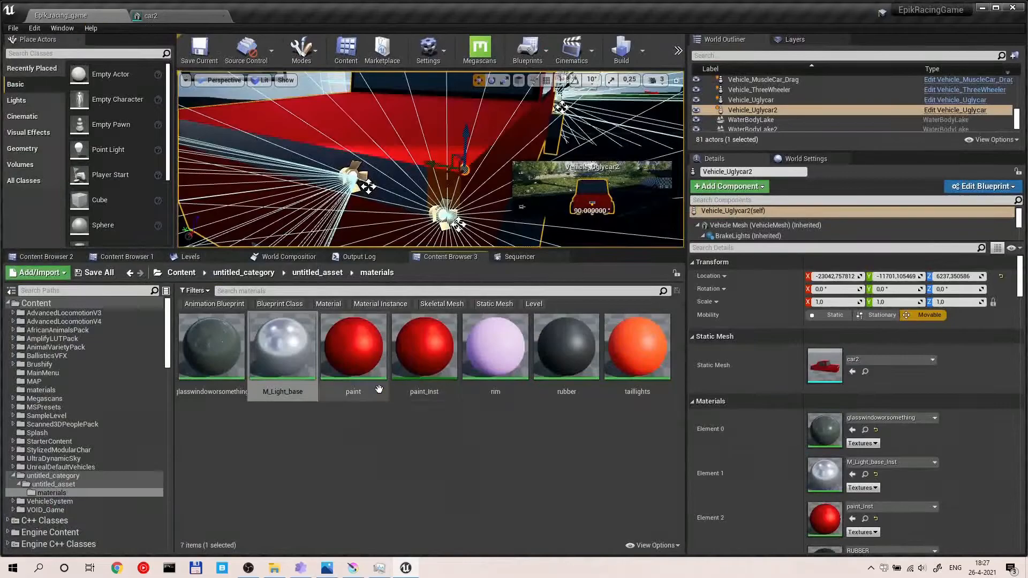
pyautogui.rightClick(265, 356)
pyautogui.click(324, 89)
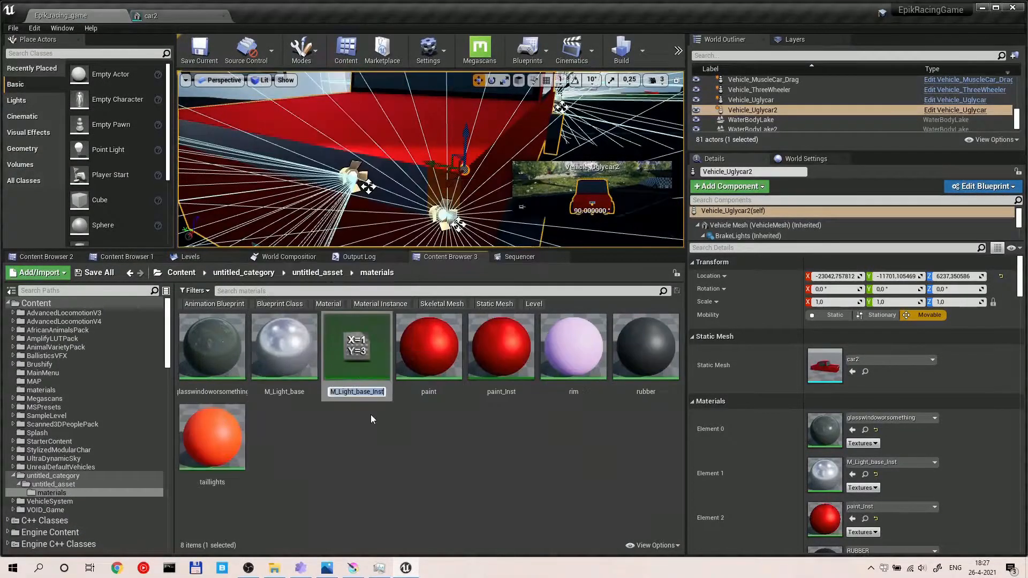
pyautogui.write('headl')
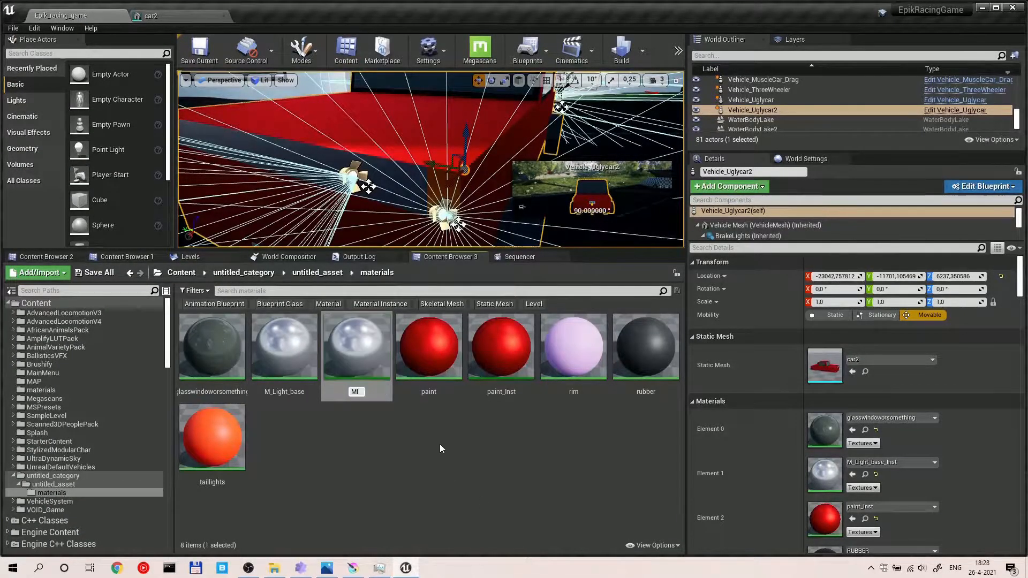
pyautogui.write('ight_off')
# Step: Duplicate the headlight_off material instance and name the copy headlight_on
pyautogui.click(366, 359)
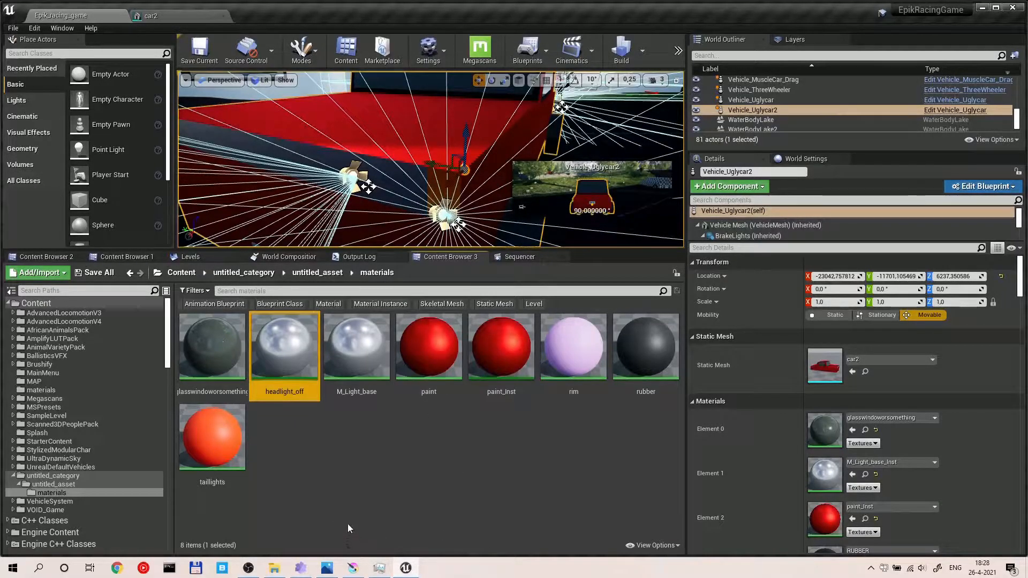
pyautogui.hotkey('ctrl', 'v')
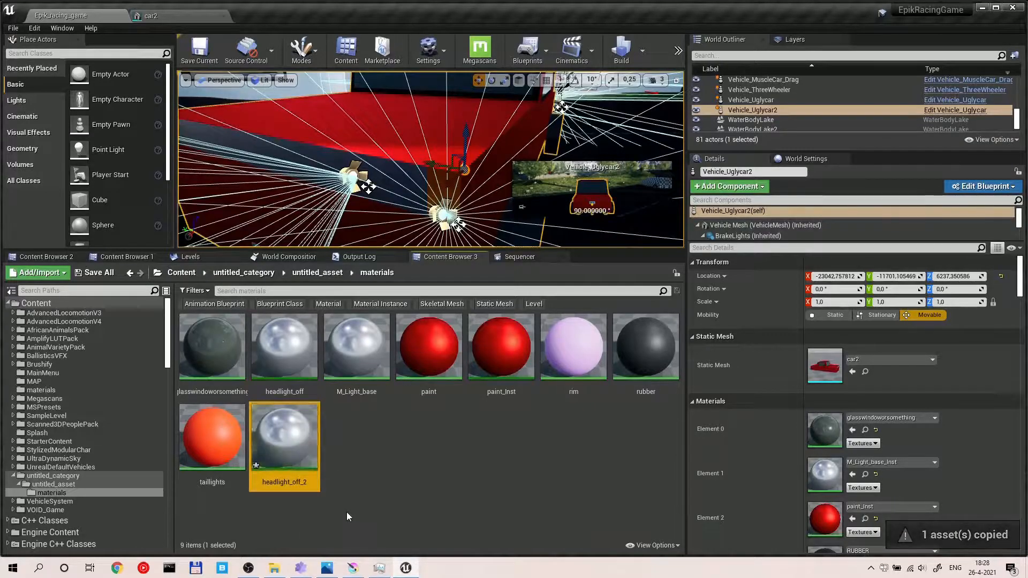
pyautogui.press('F2')
pyautogui.press('End')
pyautogui.press('BackSpace')
pyautogui.press('BackSpace')
pyautogui.press('BackSpace')
pyautogui.press('BackSpace')
pyautogui.press('BackSpace')
pyautogui.write('on')
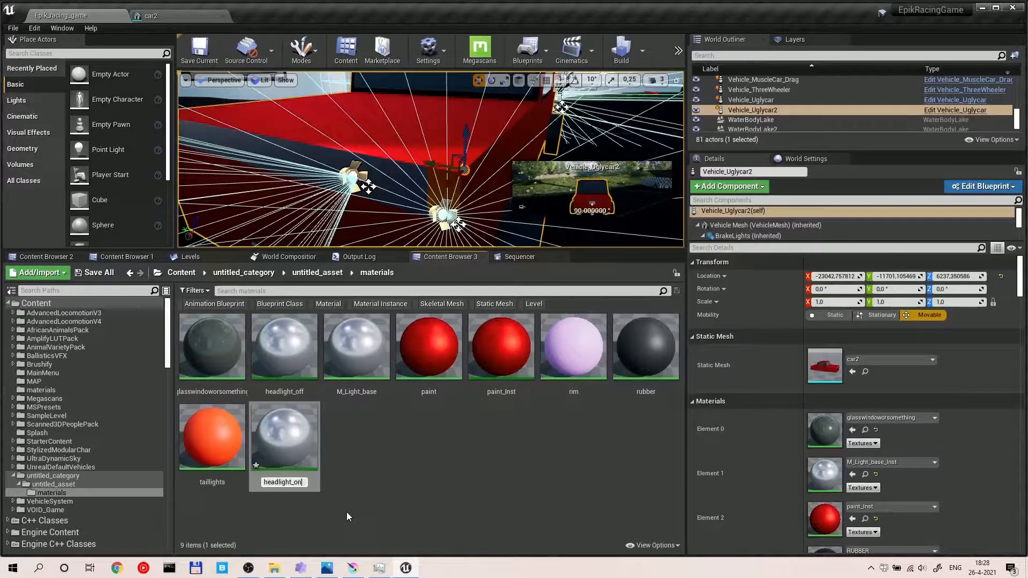
pyautogui.press('Return')
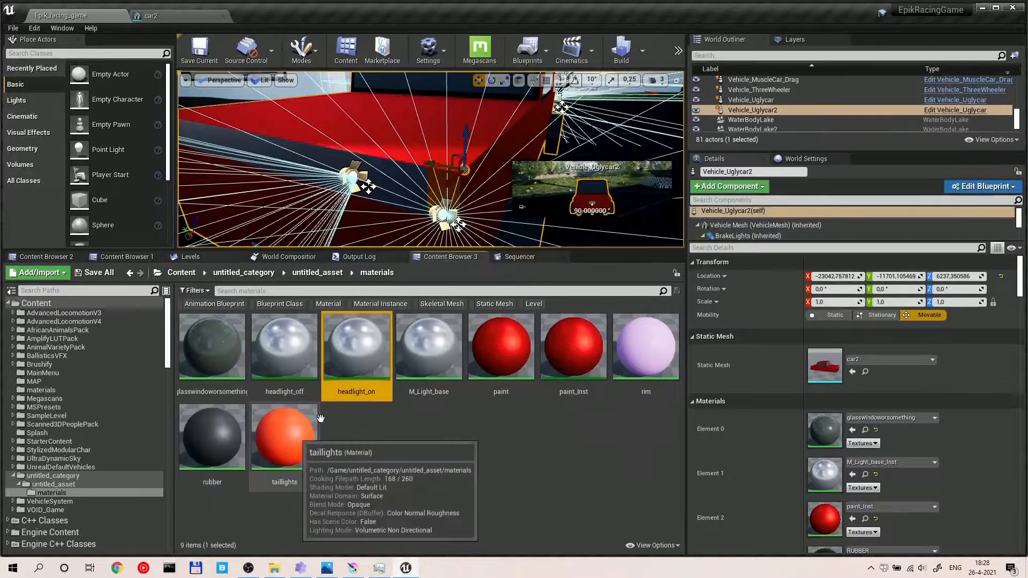
# Step: Open the headlight_on material instance, override its lightness parameter with 20, and save it
pyautogui.doubleClick(359, 348)
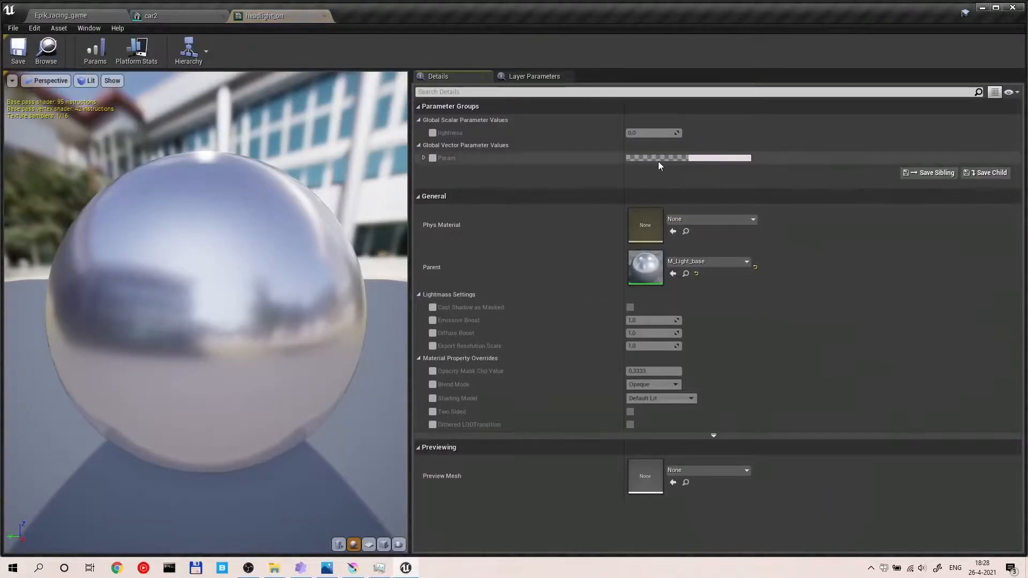
pyautogui.click(629, 133)
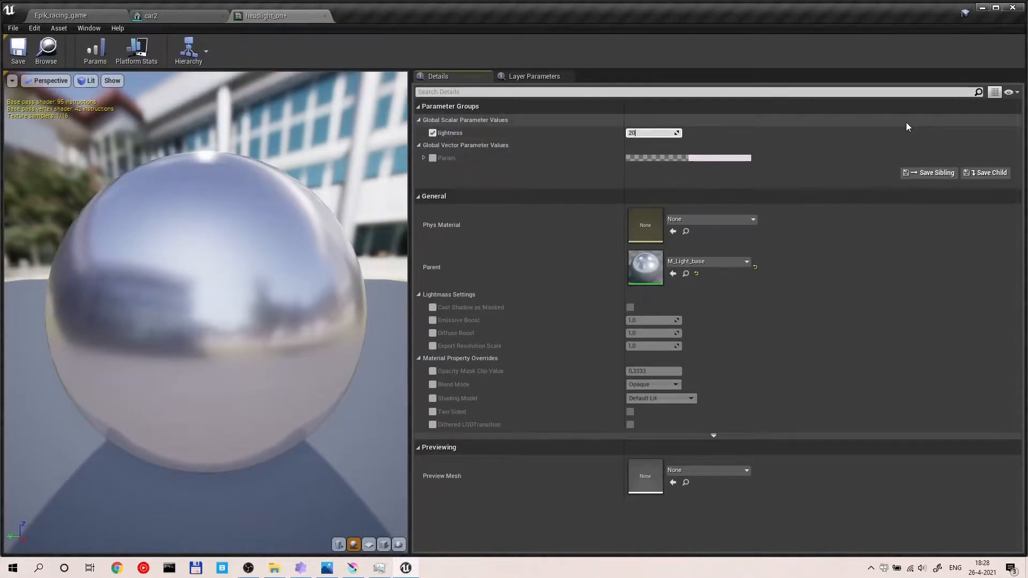
pyautogui.press('Return')
pyautogui.click(23, 52)
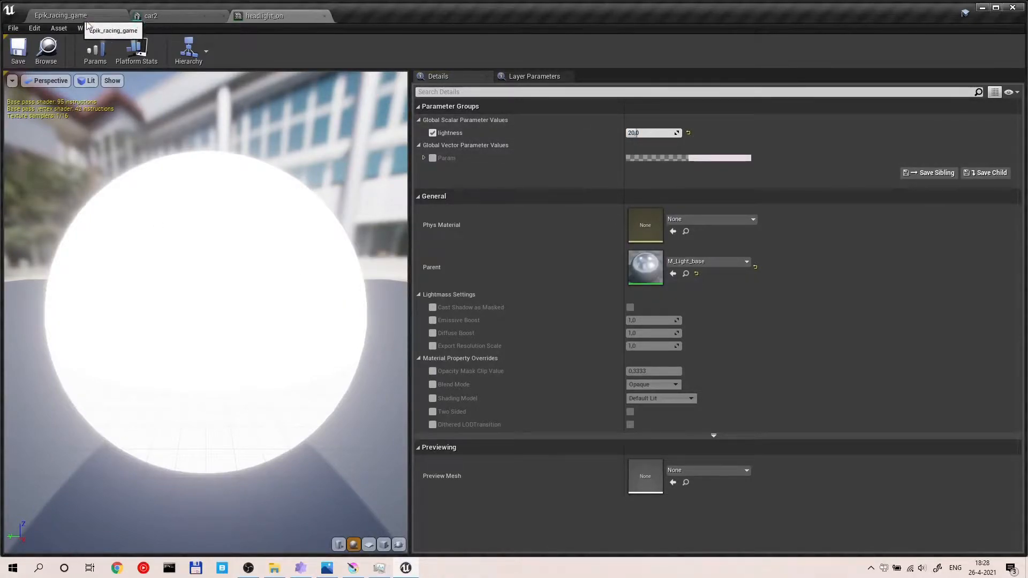
# Step: Try a lightness of 100 on headlight_on, reduce it to about 28.57, and save and close the instance
pyautogui.click(652, 133)
pyautogui.write('100')
pyautogui.press('Return')
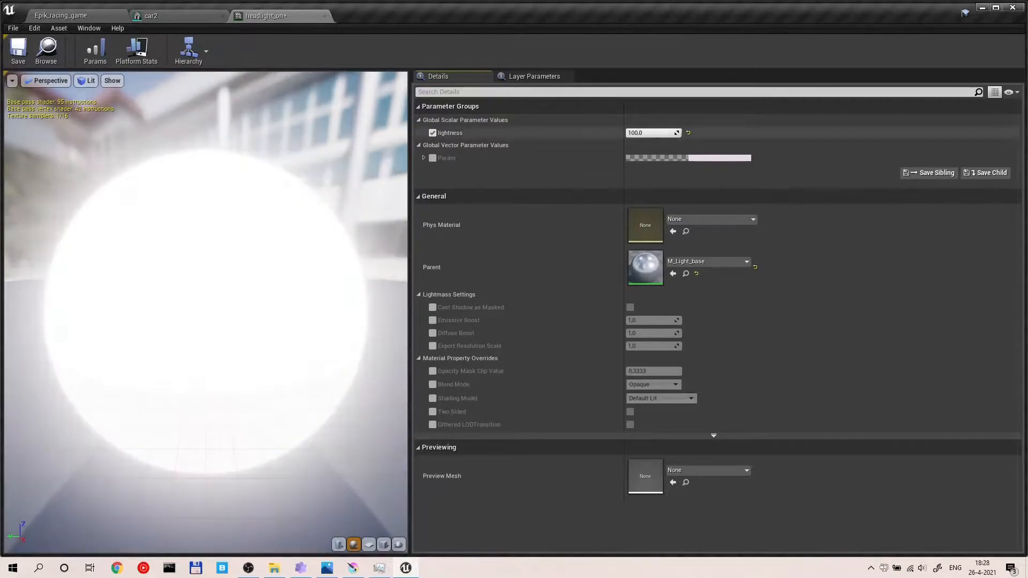
pyautogui.moveTo(681, 133); pyautogui.dragTo(642, 133)
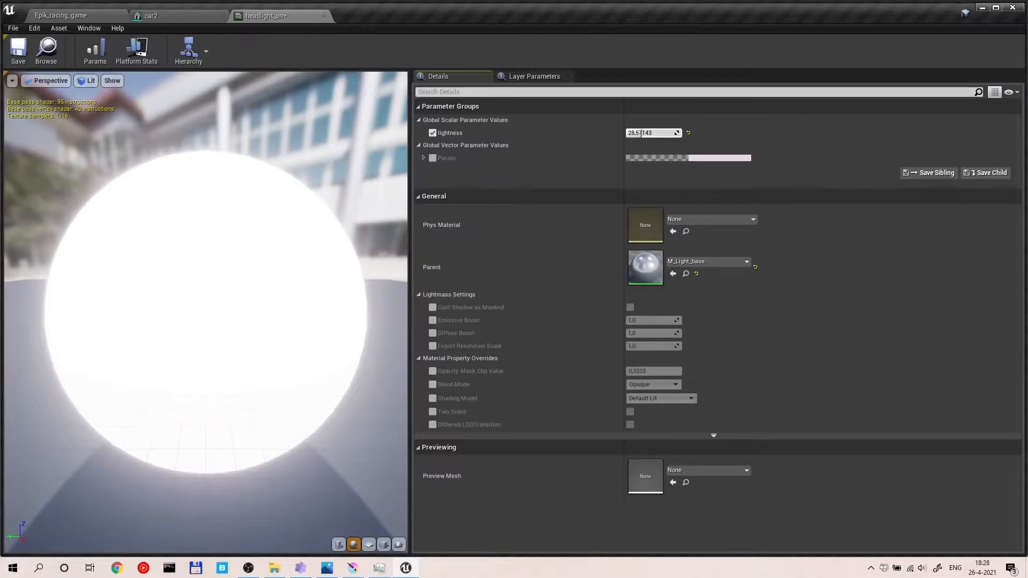
pyautogui.click(18, 48)
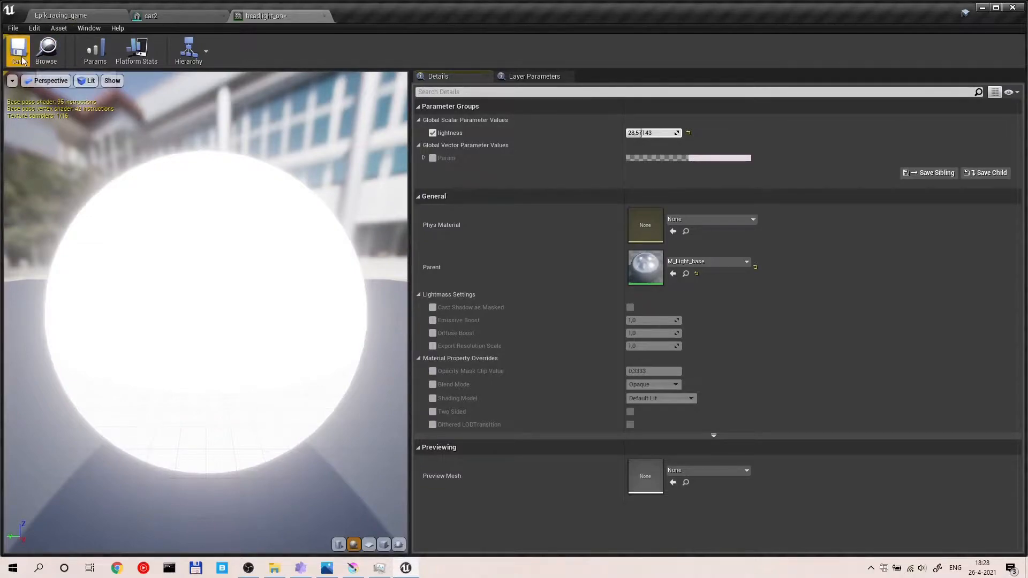
pyautogui.click(324, 17)
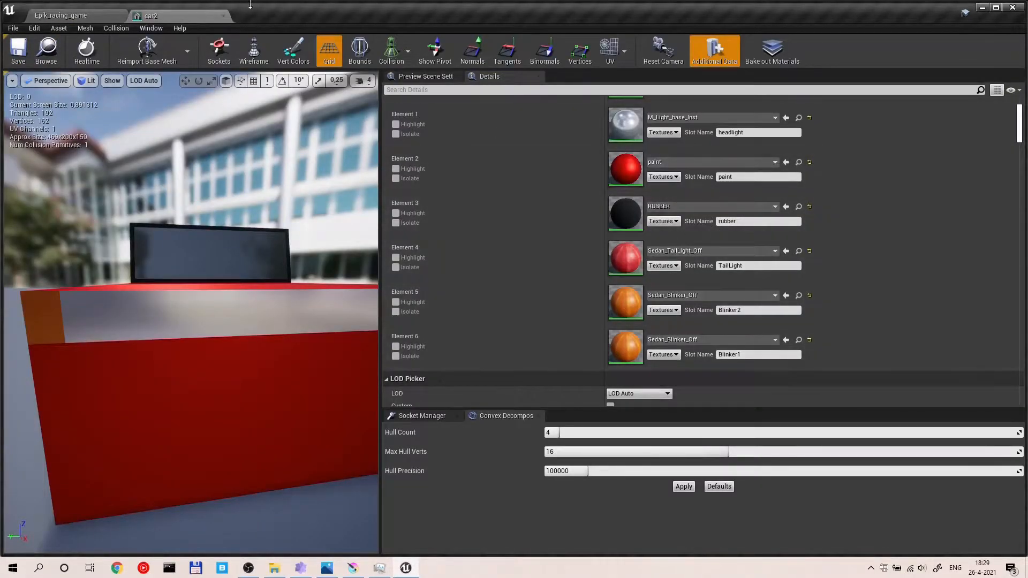
# Step: Assign the headlight_off material instance to the headlight slot of the car2 mesh and save the mesh
pyautogui.scroll(3, 534, 252)
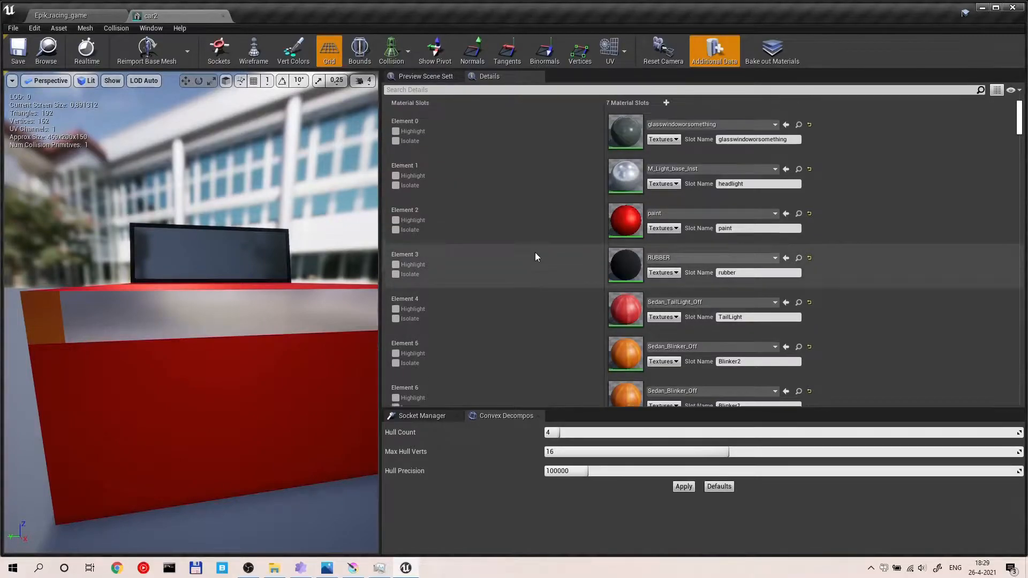
pyautogui.click(61, 16)
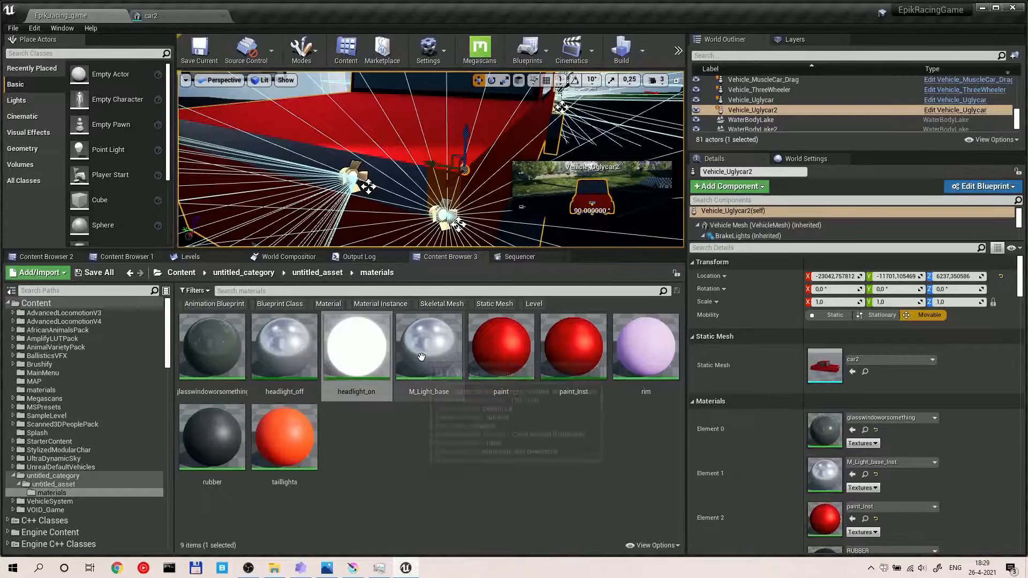
pyautogui.click(286, 356)
pyautogui.click(164, 15)
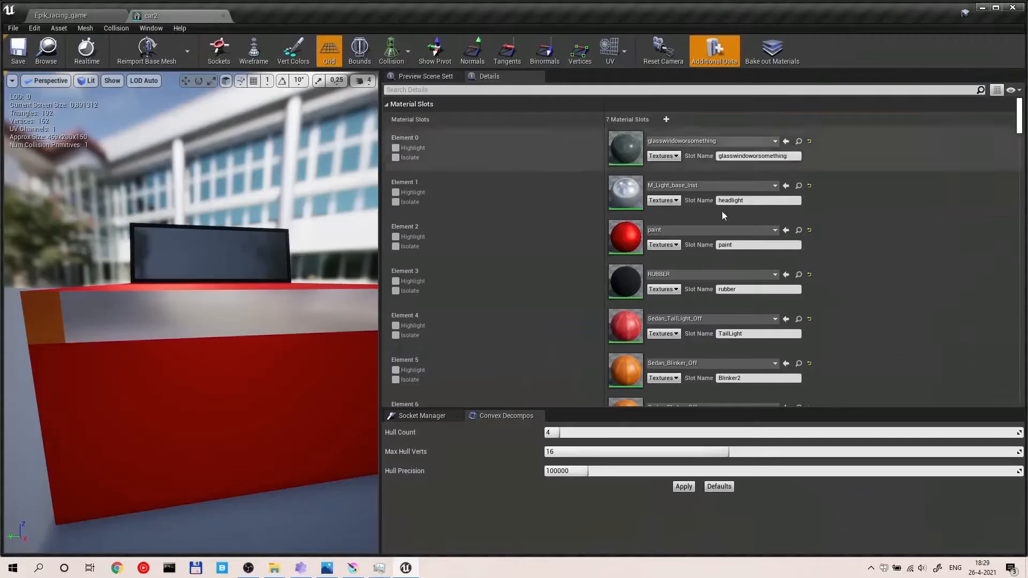
pyautogui.click(785, 185)
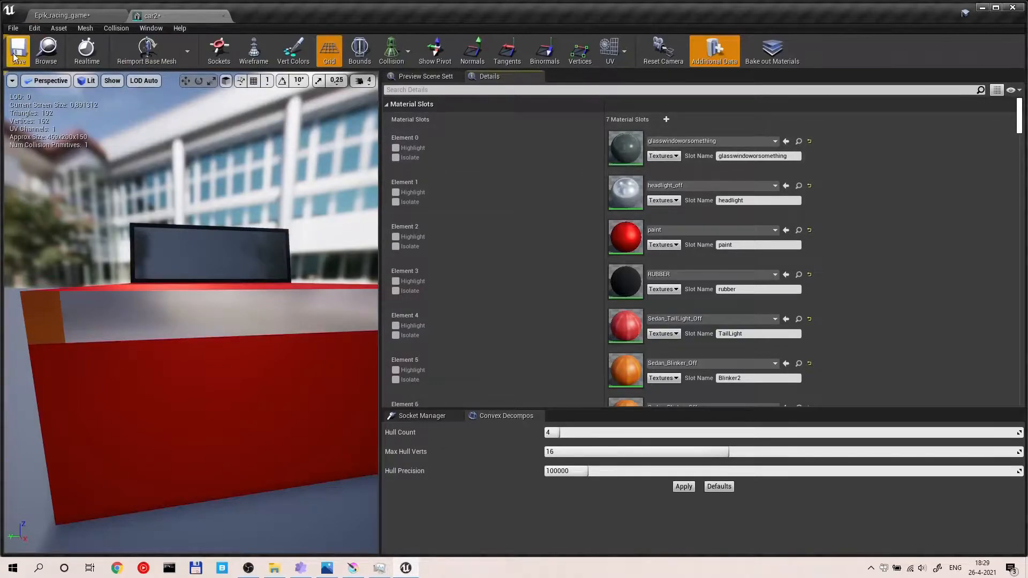
# Step: Duplicate the headlight_on and headlight_off material instances together in the materials folder
pyautogui.click(83, 16)
pyautogui.click(420, 460)
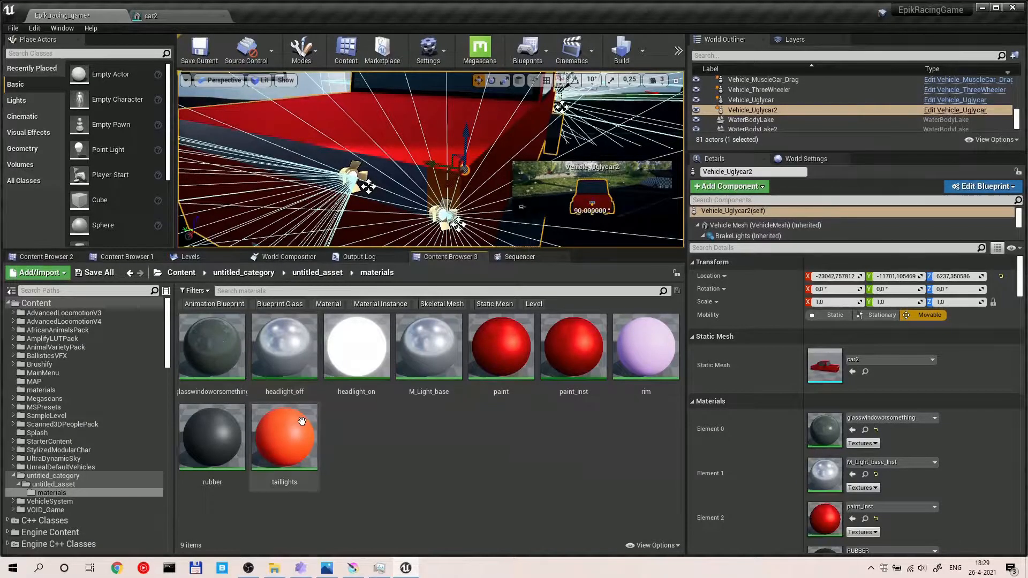
pyautogui.click(299, 450)
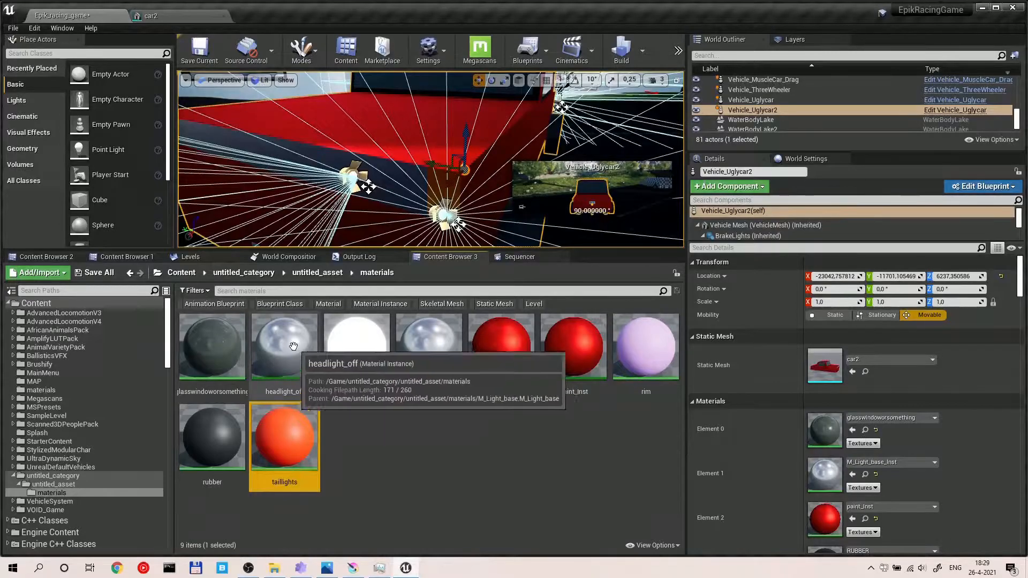
pyautogui.click(356, 345)
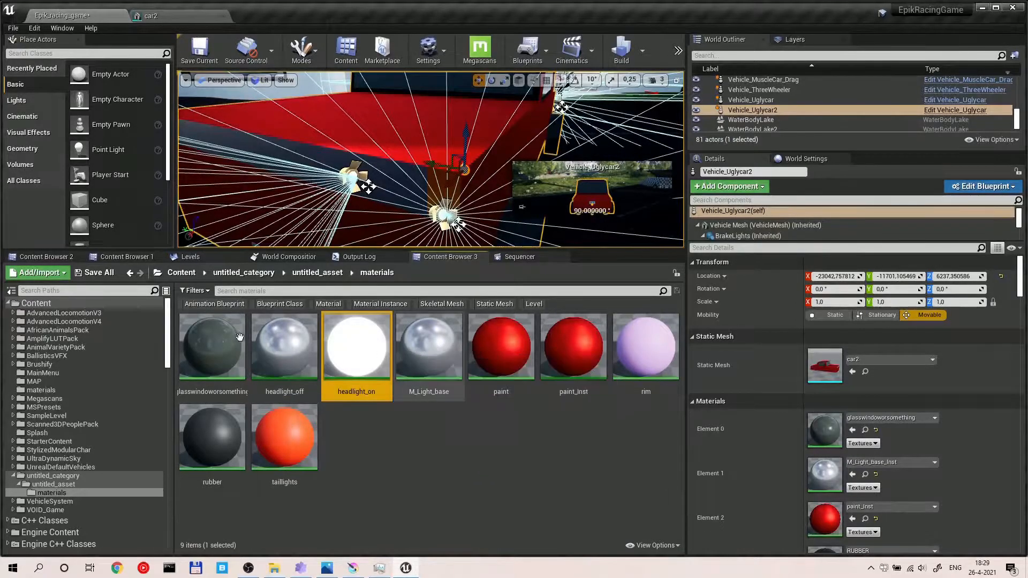
pyautogui.keyDown('ctrl'); pyautogui.click(284, 345); pyautogui.keyUp('ctrl')
pyautogui.hotkey('ctrl', 'c')
pyautogui.hotkey('ctrl', 'v')
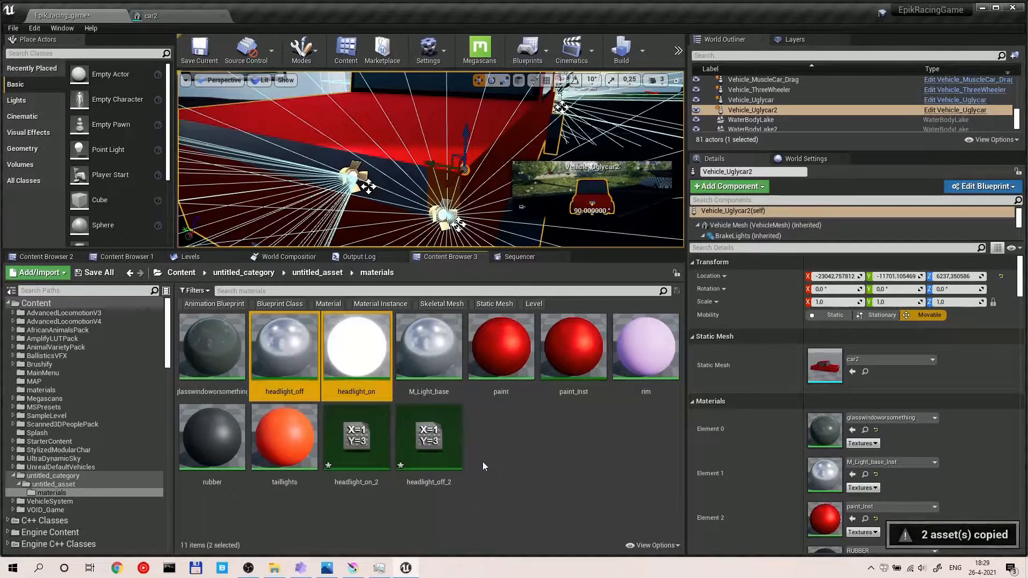
# Step: Rename the copy of headlight_on as blinker_on
pyautogui.press('F2')
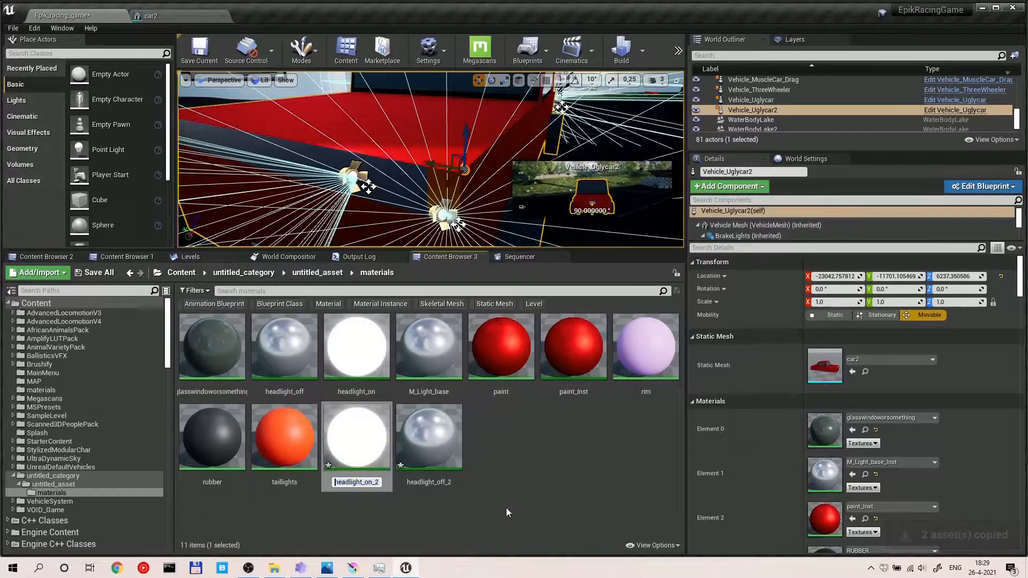
pyautogui.hotkey('shift', 'Right')
pyautogui.hotkey('shift', 'Right')
pyautogui.hotkey('shift', 'Right')
pyautogui.hotkey('shift', 'Right')
pyautogui.hotkey('shift', 'Right')
pyautogui.hotkey('shift', 'Right')
pyautogui.hotkey('shift', 'Right')
pyautogui.write('blinker')
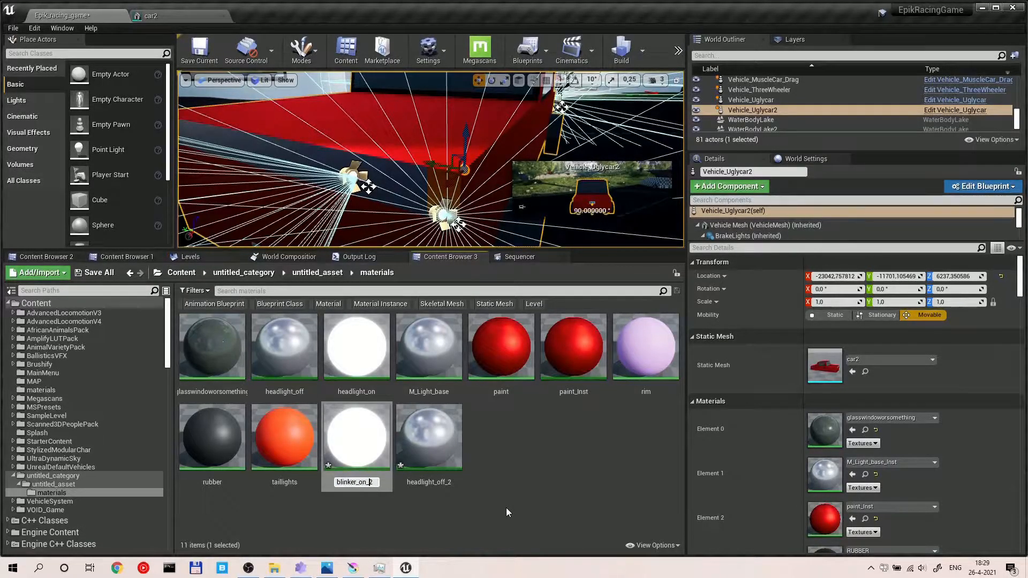
pyautogui.press('Delete')
pyautogui.press('Delete')
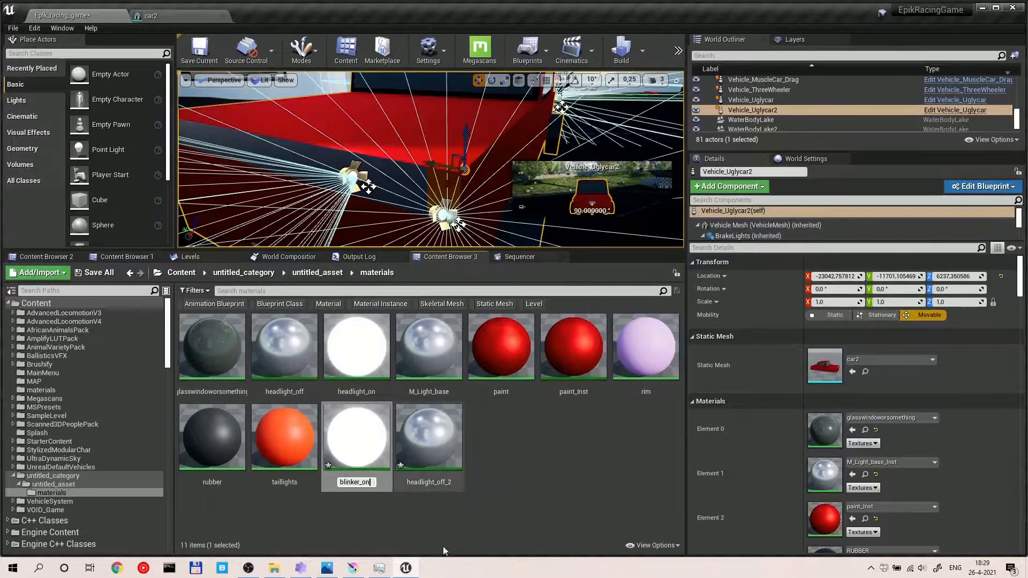
pyautogui.press('Return')
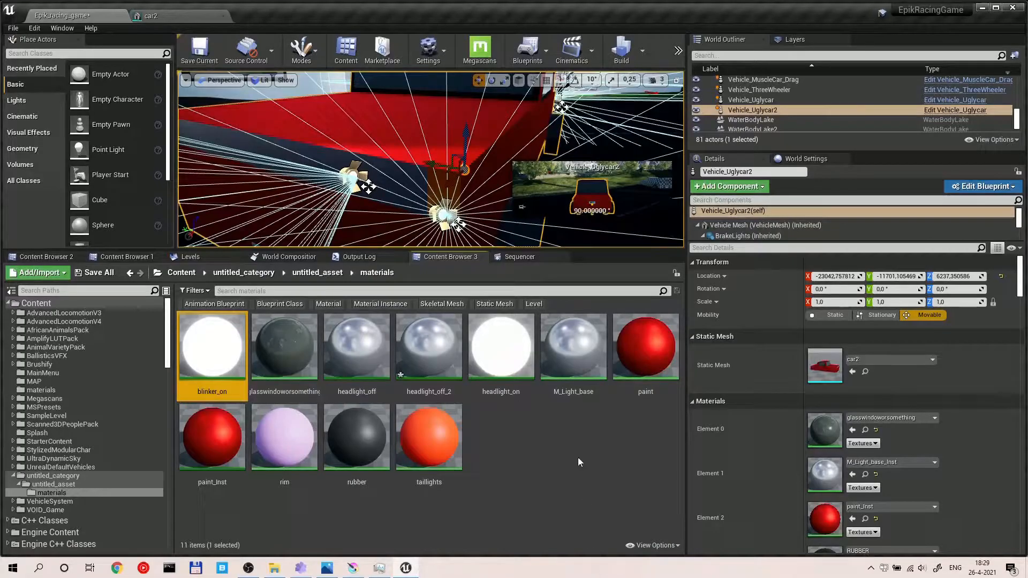
# Step: Rename the copy of headlight_off as Blinker_off
pyautogui.click(346, 355)
pyautogui.click(452, 355)
pyautogui.press('F2')
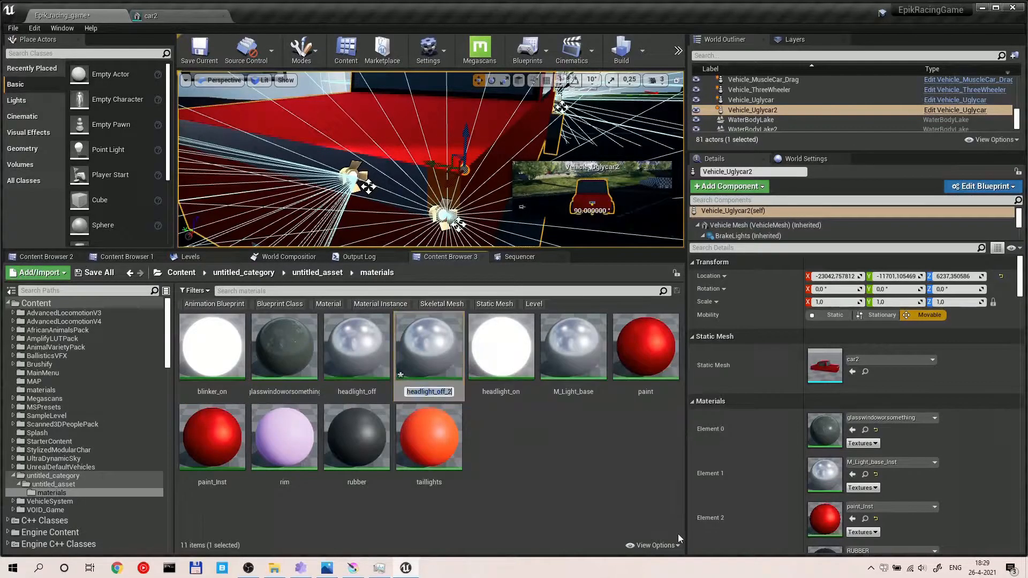
pyautogui.press('End')
pyautogui.press('BackSpace')
pyautogui.press('BackSpace')
pyautogui.press('BackSpace')
pyautogui.press('BackSpace')
pyautogui.press('BackSpace')
pyautogui.press('BackSpace')
pyautogui.press('BackSpace')
pyautogui.press('BackSpace')
pyautogui.press('BackSpace')
pyautogui.press('BackSpace')
pyautogui.press('BackSpace')
pyautogui.press('BackSpace')
pyautogui.write('Blinker_off')
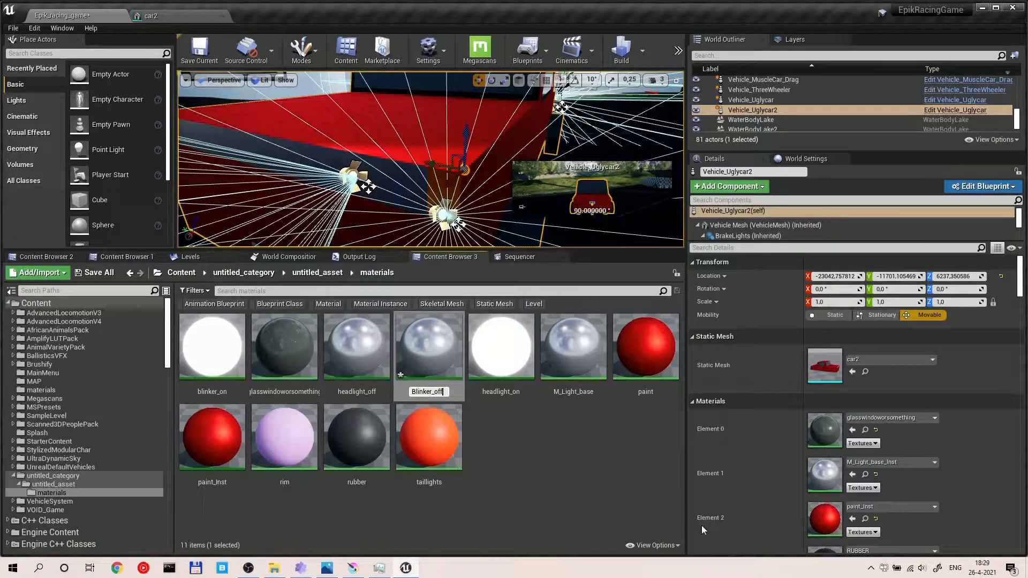
pyautogui.press('Return')
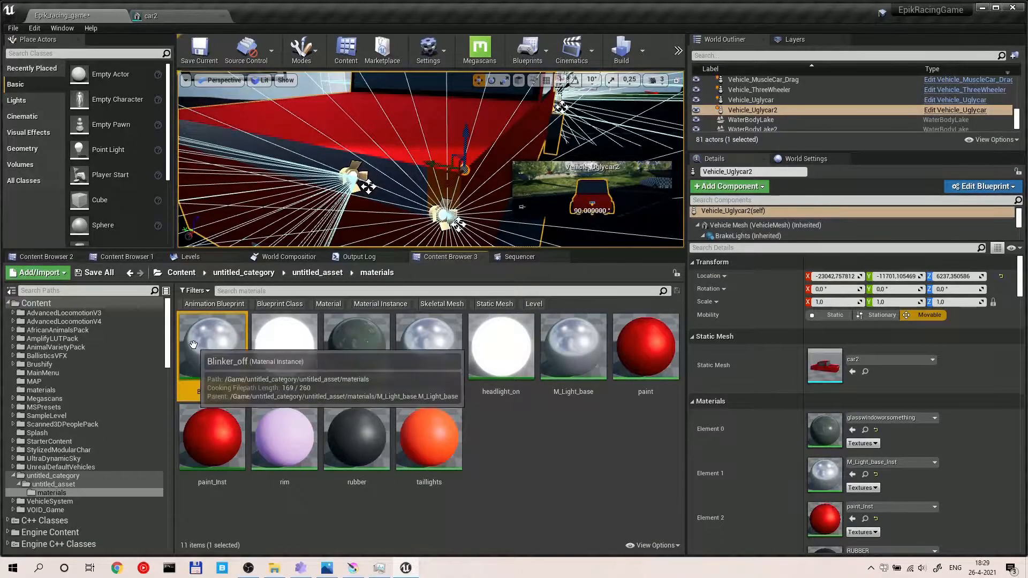
# Step: Open the Blinker_off and blinker_on material instances together for editing
pyautogui.keyDown('ctrl'); pyautogui.click(291, 348); pyautogui.keyUp('ctrl')
pyautogui.rightClick(232, 344)
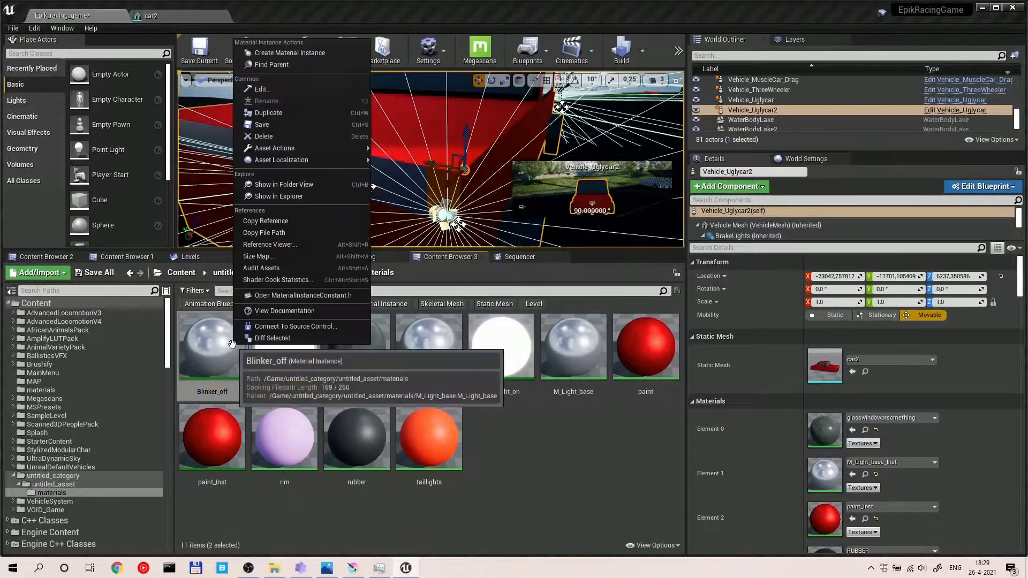
pyautogui.click(301, 91)
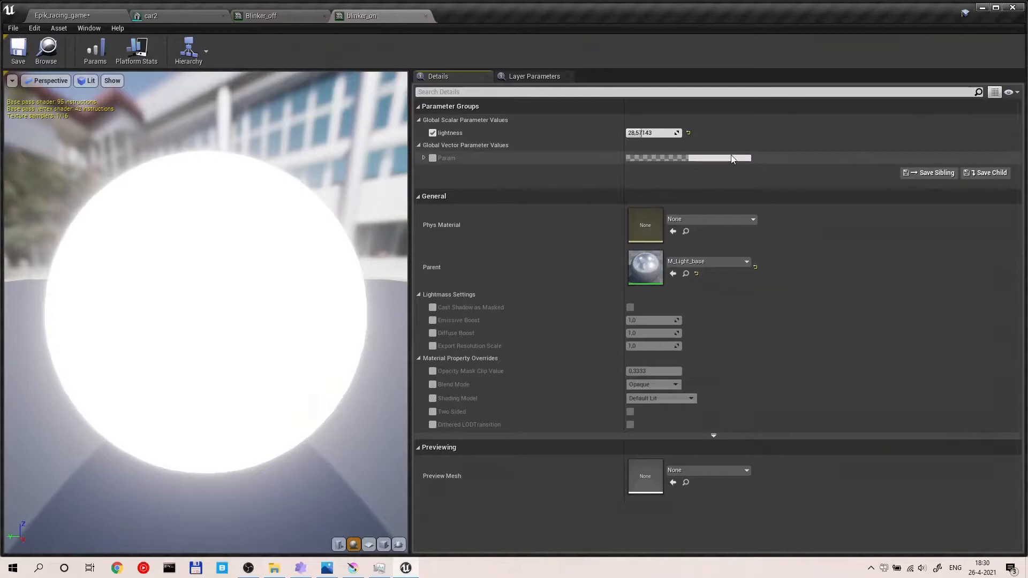
# Step: Override blinker_on's Param color with orange (hex sRGB E8850000) and lower its lightness to about 5.71
pyautogui.click(432, 158)
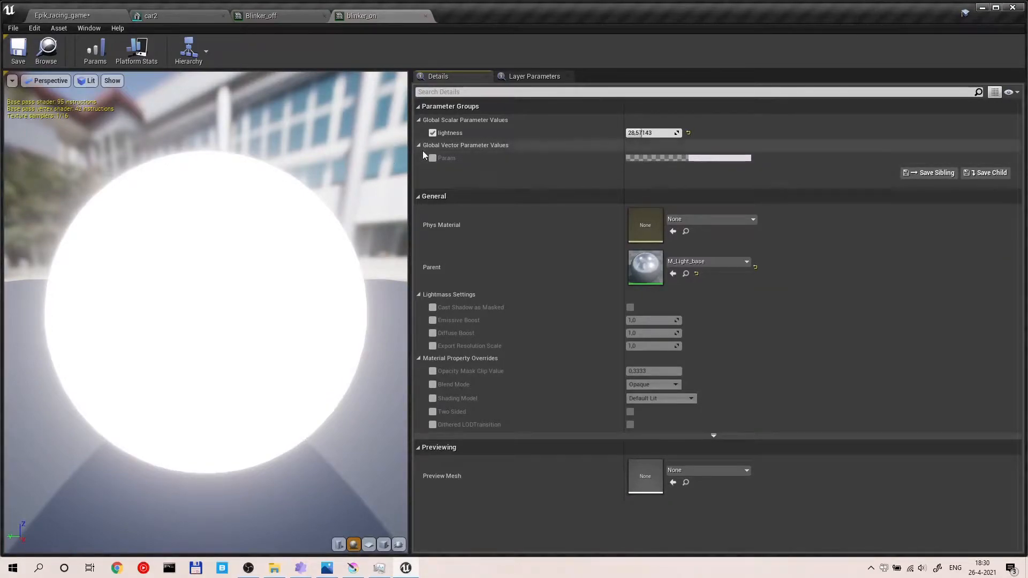
pyautogui.click(723, 159)
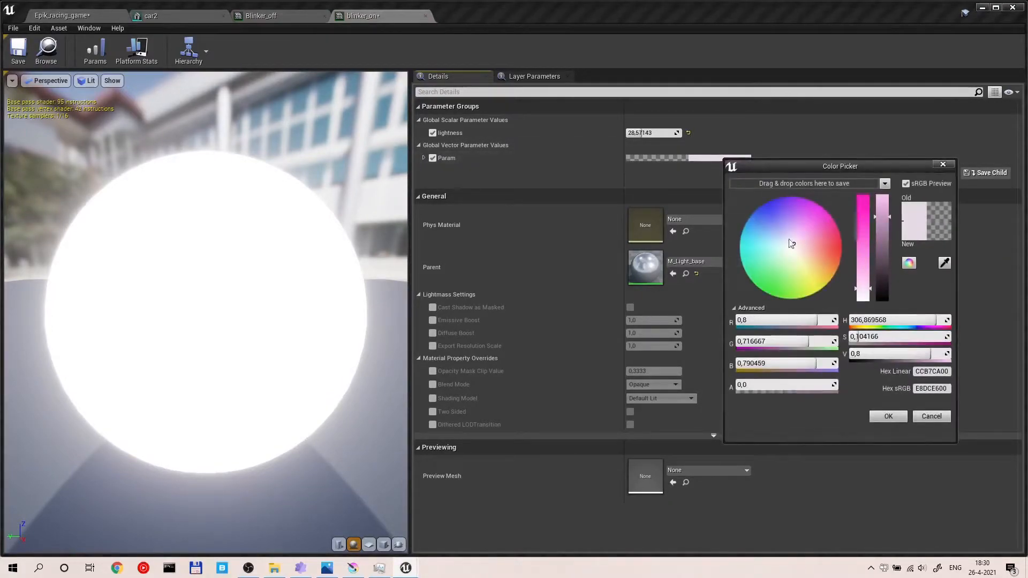
pyautogui.moveTo(791, 242)
pyautogui.mouseDown()
pyautogui.moveTo(862, 253)
pyautogui.moveTo(845, 255)
pyautogui.moveTo(847, 267)
pyautogui.mouseUp()
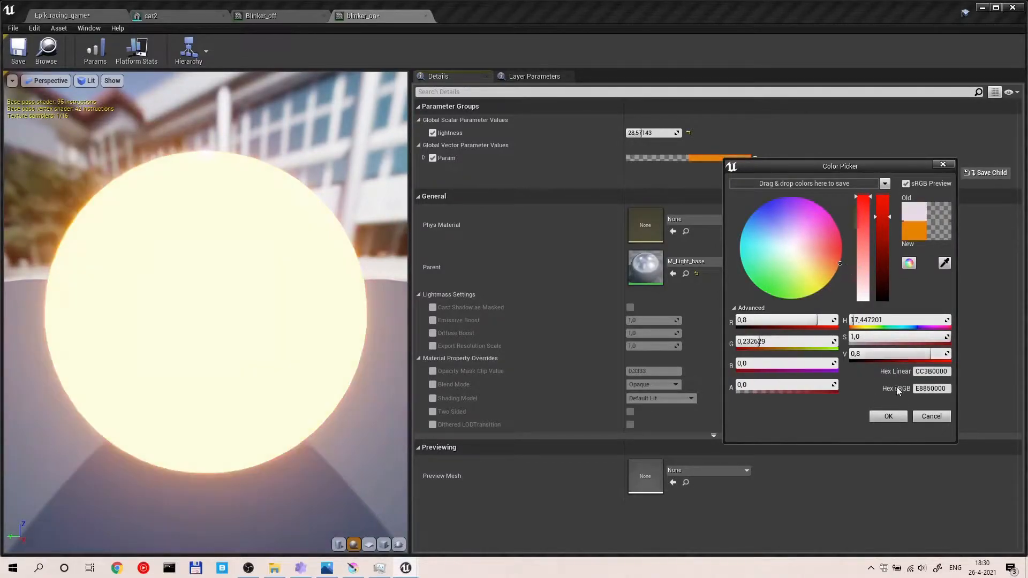
pyautogui.click(890, 415)
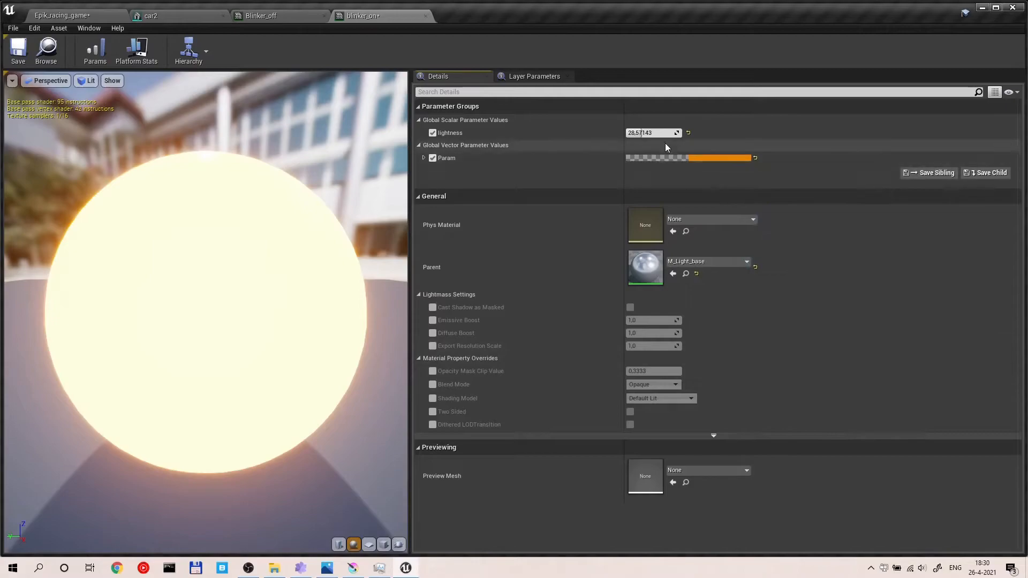
pyautogui.moveTo(661, 133); pyautogui.dragTo(659, 133)
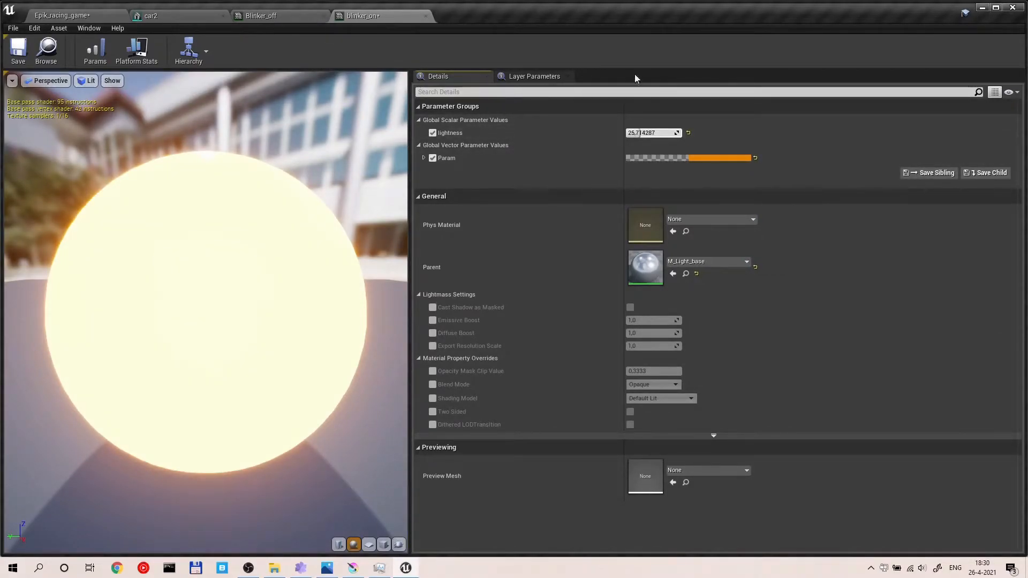
pyautogui.moveTo(653, 133); pyautogui.dragTo(627, 133)
# Step: Enable the Param color override in Blinker_off and try to paste the orange color copied from blinker_on into it
pyautogui.click(280, 15)
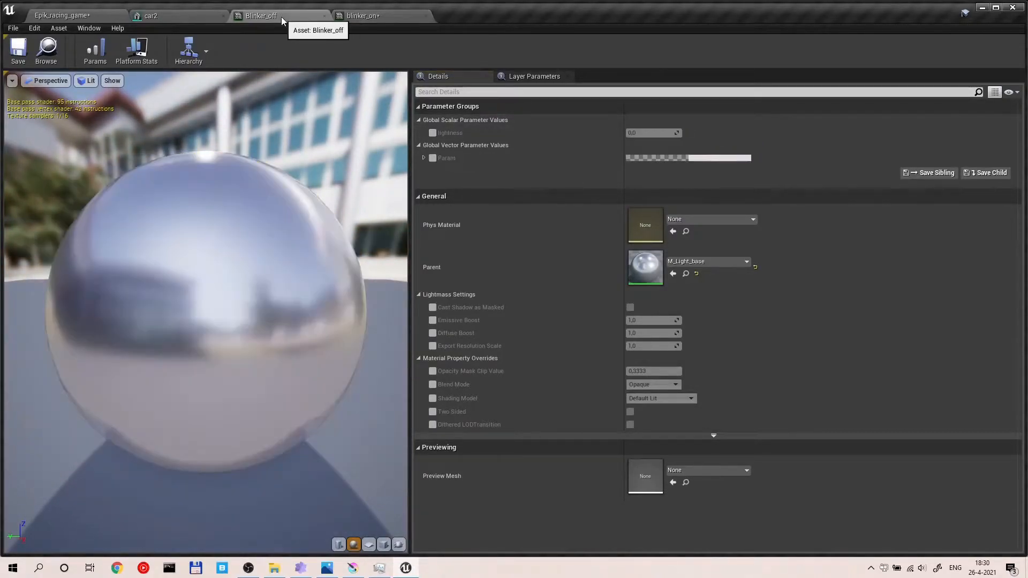
pyautogui.click(390, 18)
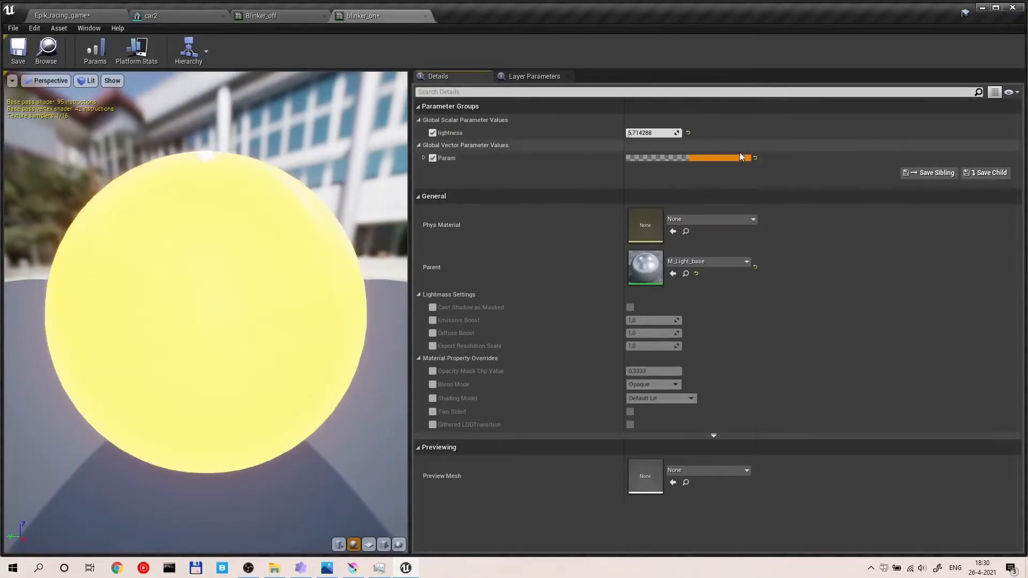
pyautogui.rightClick(731, 158)
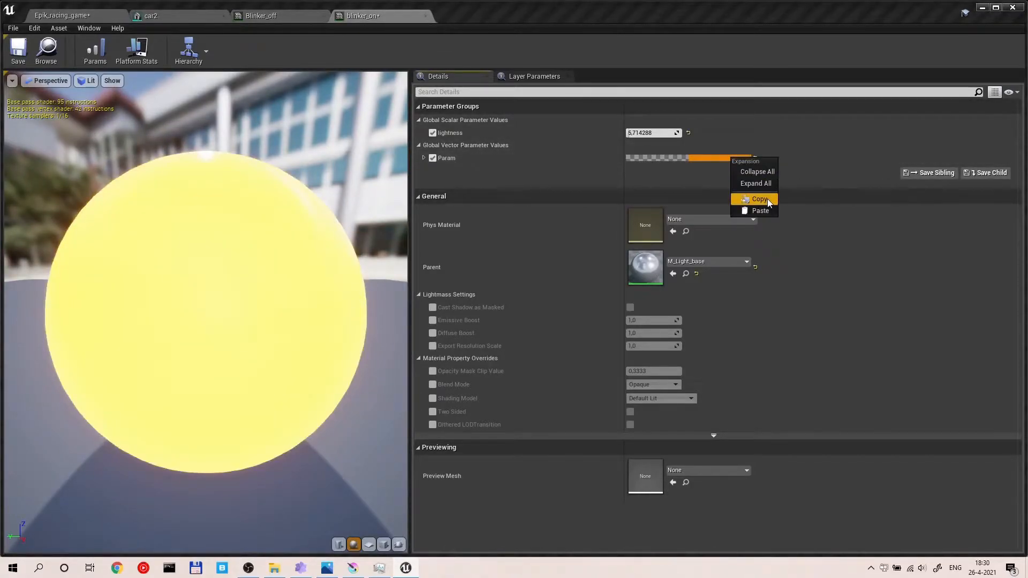
pyautogui.click(260, 16)
pyautogui.click(432, 158)
pyautogui.rightClick(706, 156)
pyautogui.click(744, 208)
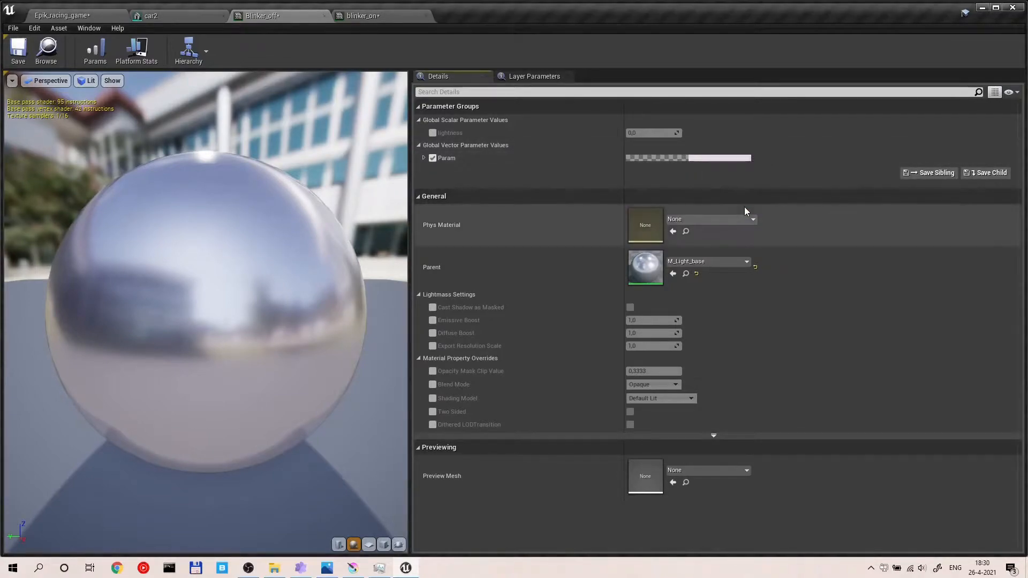
pyautogui.rightClick(701, 157)
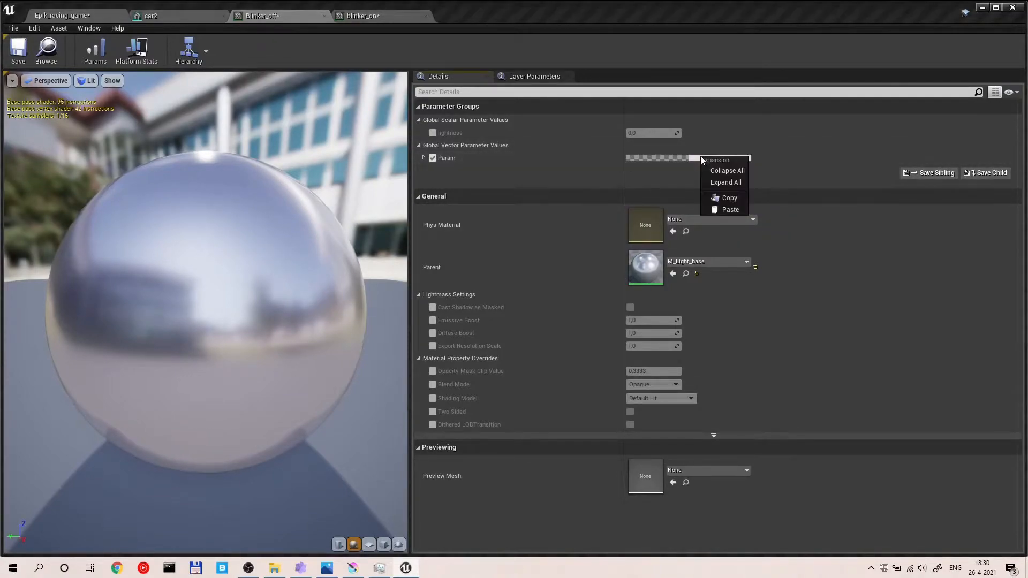
pyautogui.click(730, 208)
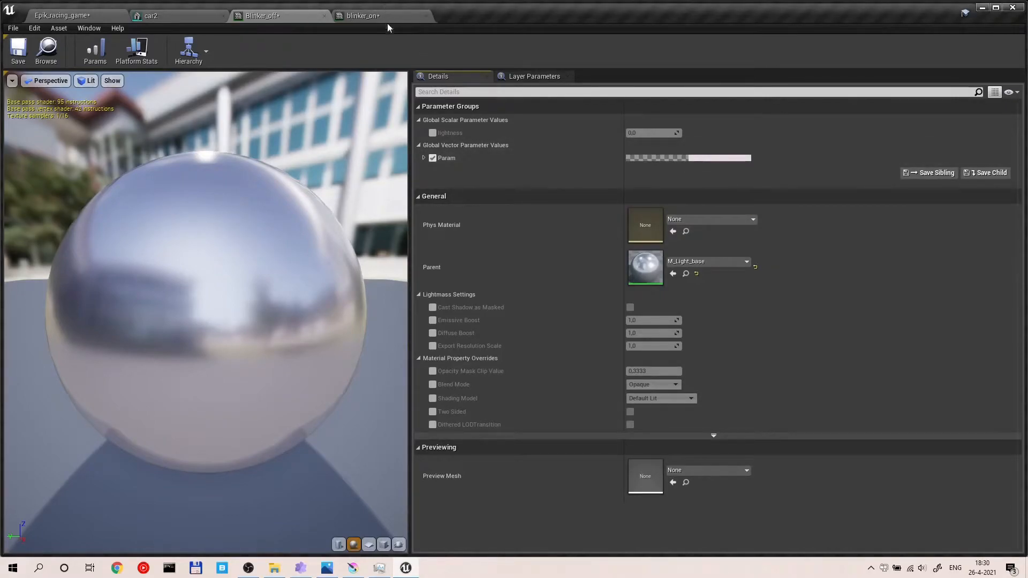
# Step: Copy the orange Param color from blinker_on into Blinker_off's Param and save Blinker_off
pyautogui.click(378, 17)
pyautogui.rightClick(708, 155)
pyautogui.click(705, 155)
pyautogui.rightClick(705, 157)
pyautogui.click(735, 208)
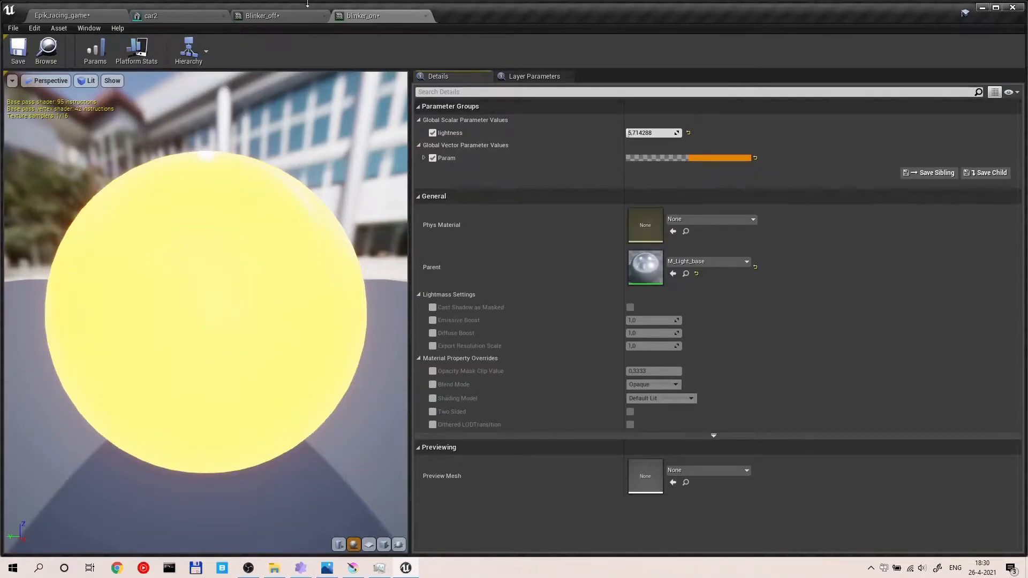
pyautogui.click(300, 16)
pyautogui.rightClick(710, 155)
pyautogui.click(747, 209)
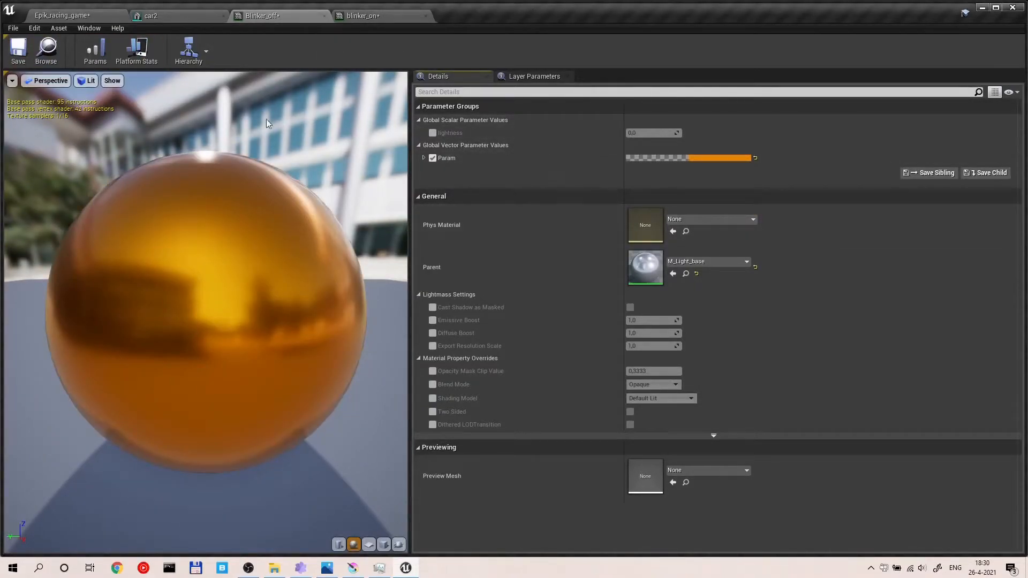
pyautogui.click(18, 49)
# Step: Rename the blinker_on material instance in the materials folder as blinker_low
pyautogui.click(364, 16)
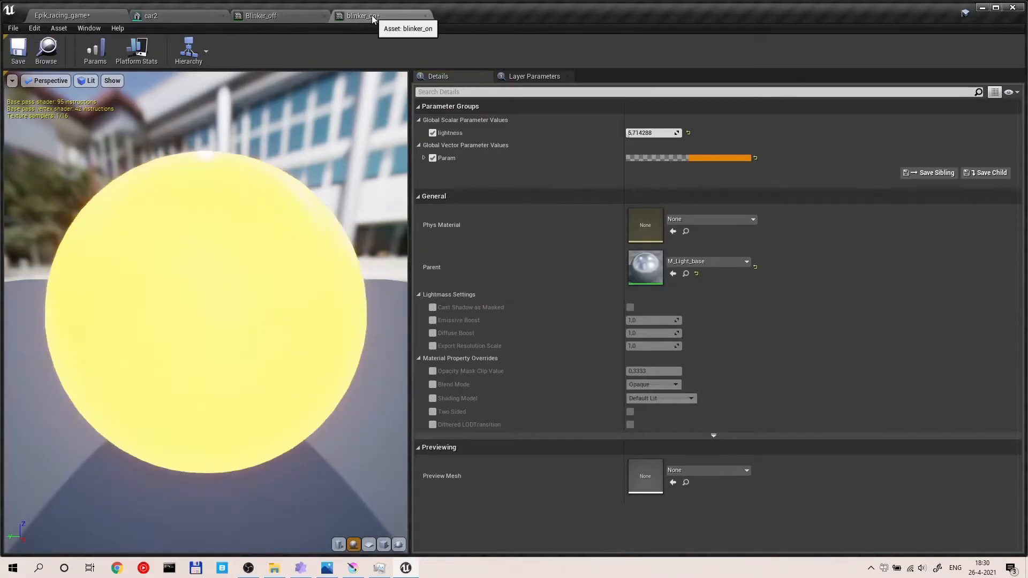
pyautogui.click(162, 15)
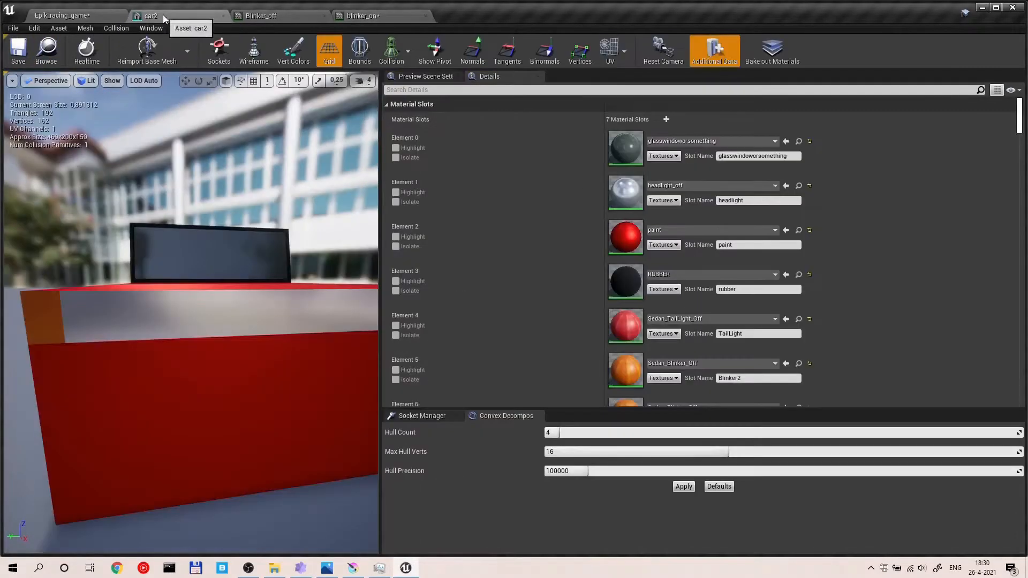
pyautogui.scroll(-3, 654, 303)
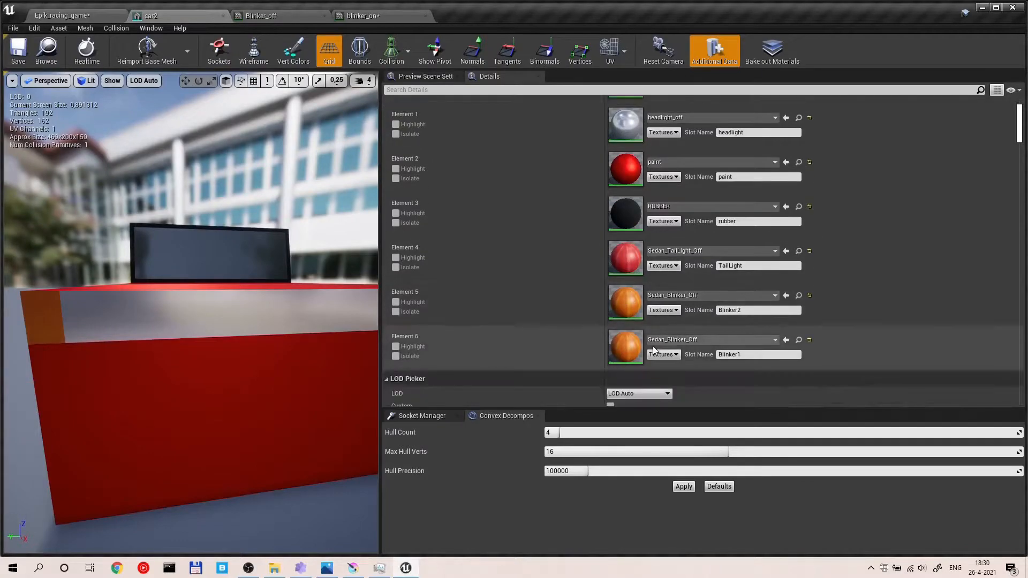
pyautogui.click(42, 14)
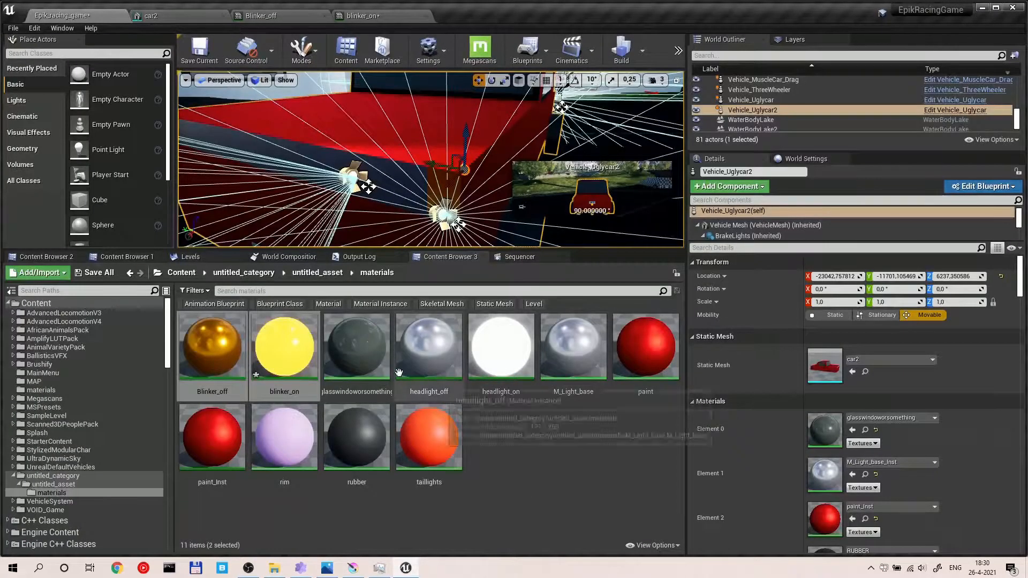
pyautogui.click(278, 342)
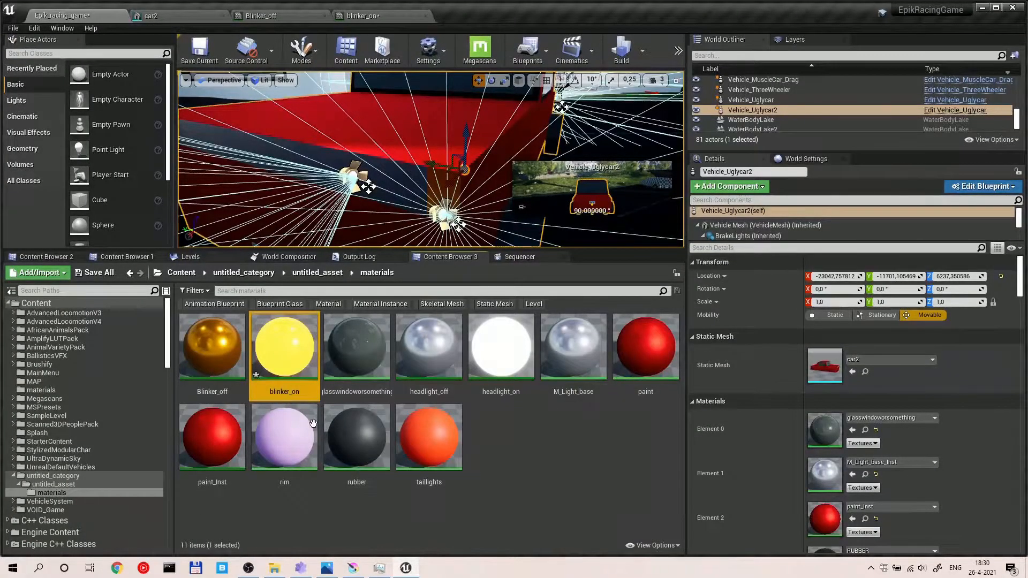
pyautogui.press('F2')
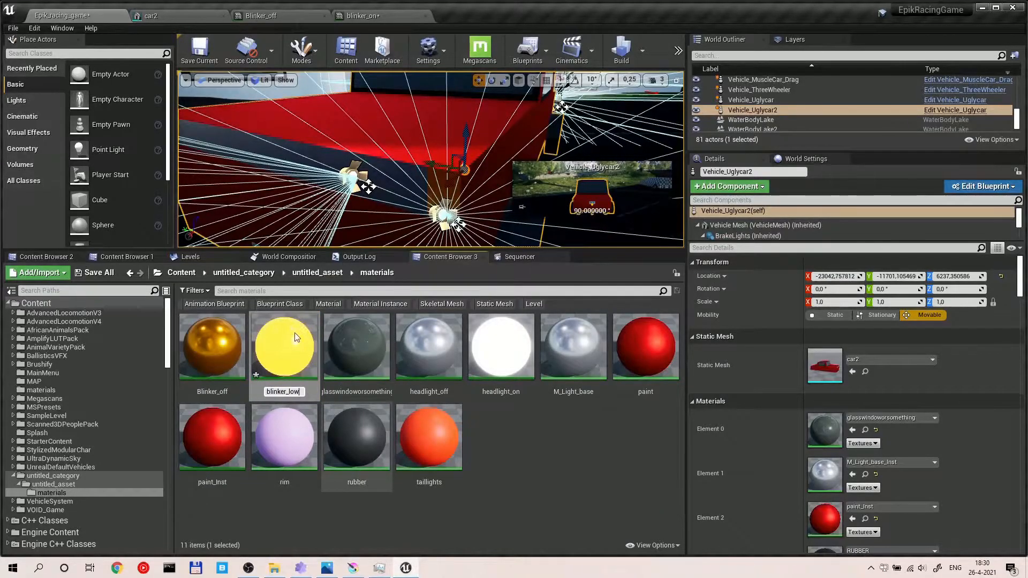
pyautogui.press('Return')
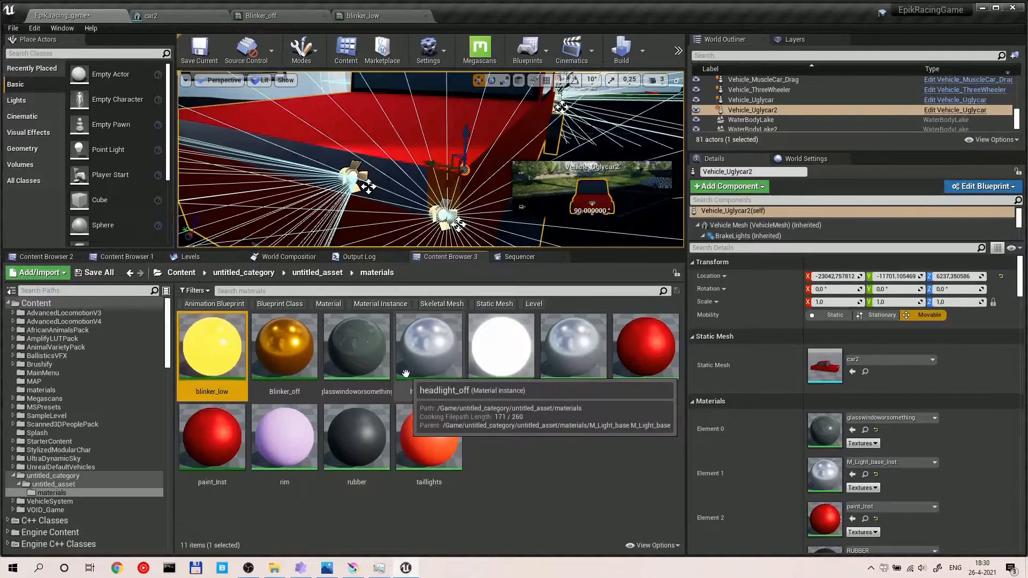
# Step: Duplicate blinker_low in the materials folder and name the copy blinker_high
pyautogui.hotkey('ctrl', 'c')
pyautogui.hotkey('ctrl', 'v')
pyautogui.click(524, 465)
pyautogui.press('F2')
pyautogui.press('End')
pyautogui.press('BackSpace')
pyautogui.press('BackSpace')
pyautogui.press('BackSpace')
pyautogui.press('BackSpace')
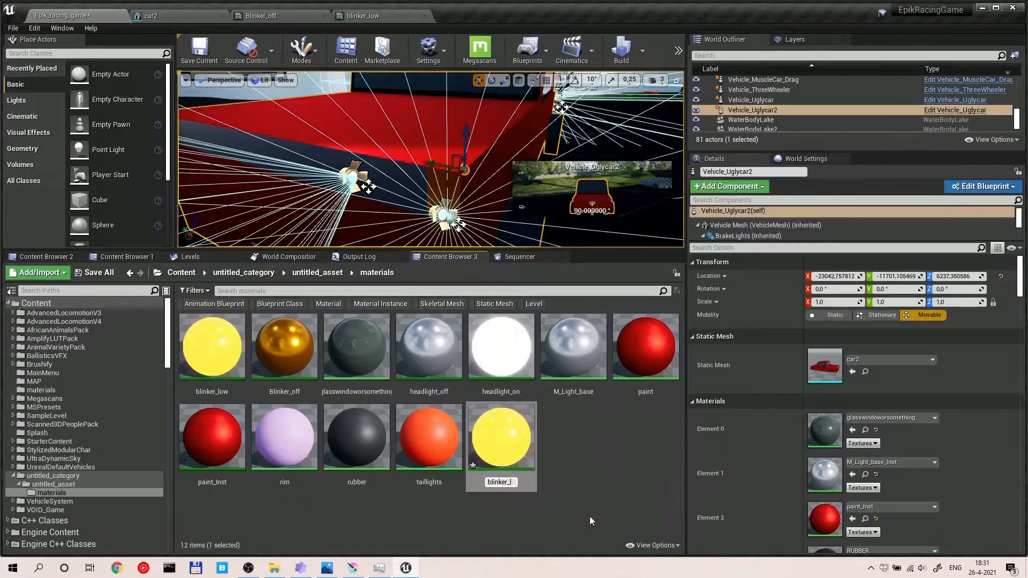
pyautogui.press('BackSpace')
pyautogui.write('ghi')
pyautogui.press('BackSpace')
pyautogui.press('BackSpace')
pyautogui.press('BackSpace')
pyautogui.write('high')
pyautogui.press('Return')
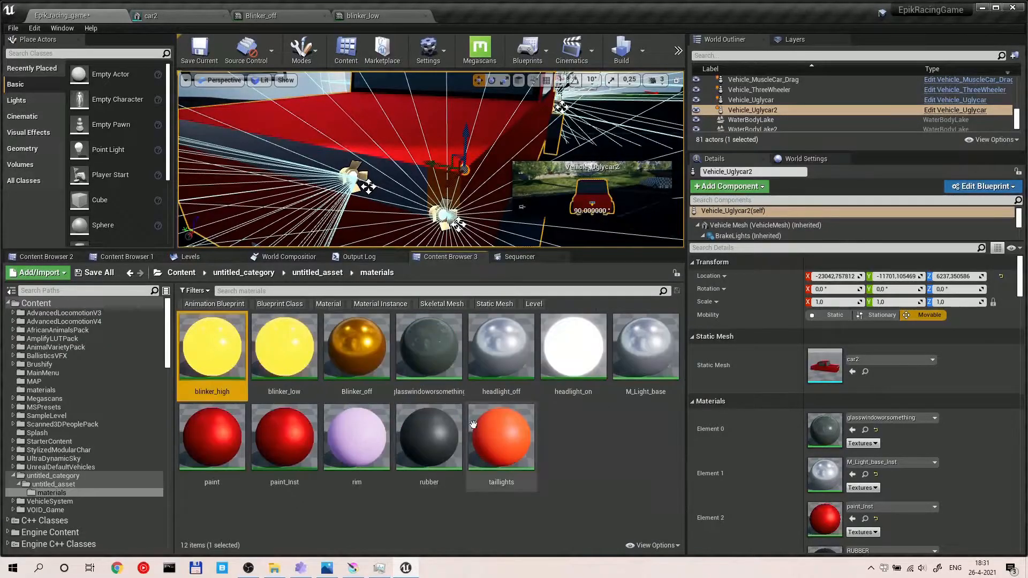
# Step: Raise blinker_high's lightness to about 24.76, save it, and close the three blinker material instance editors
pyautogui.doubleClick(222, 348)
pyautogui.moveTo(666, 134); pyautogui.dragTo(679, 134)
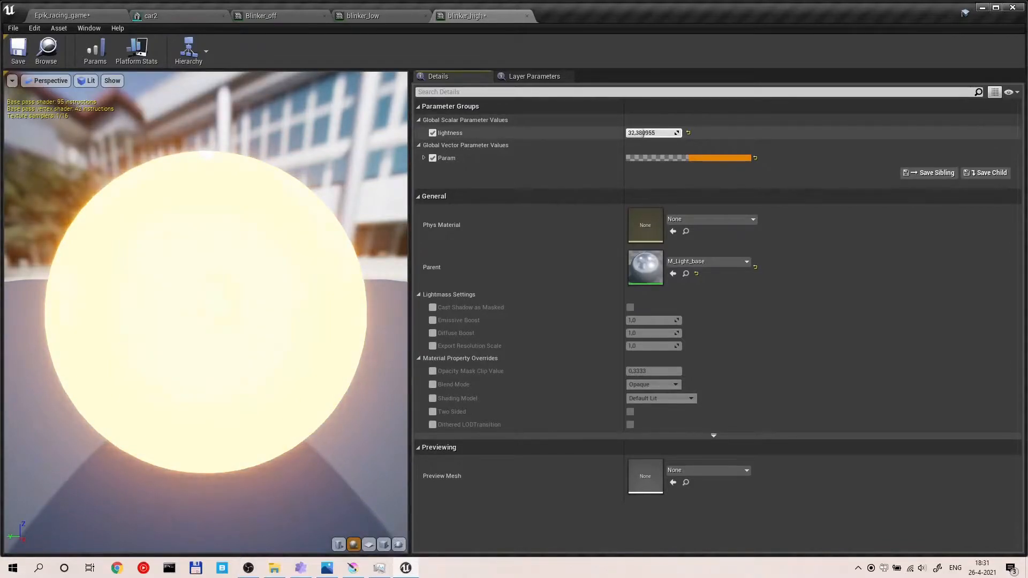
pyautogui.moveTo(645, 132); pyautogui.dragTo(639, 133)
pyautogui.click(19, 48)
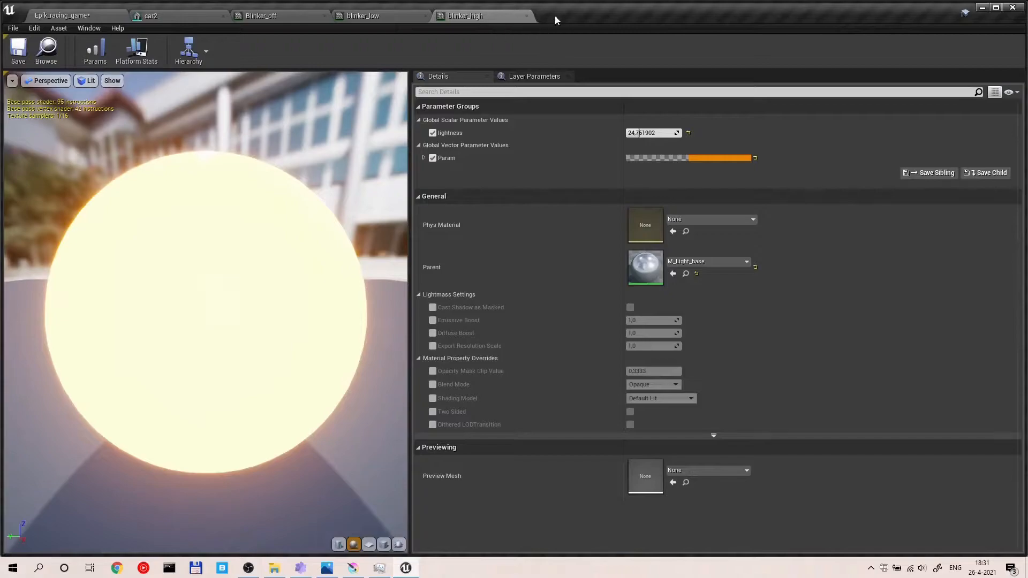
pyautogui.click(527, 16)
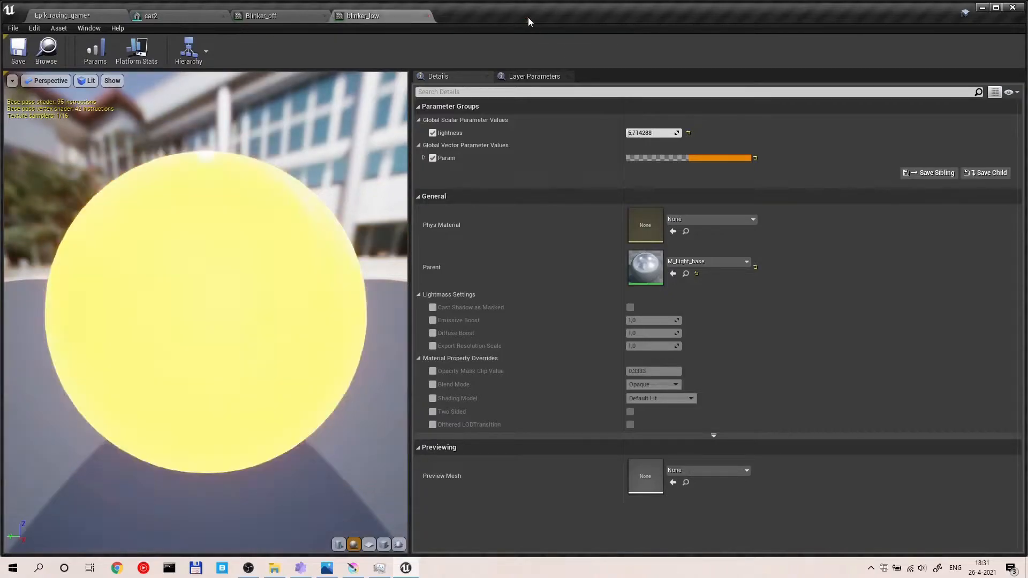
pyautogui.click(426, 16)
pyautogui.click(325, 16)
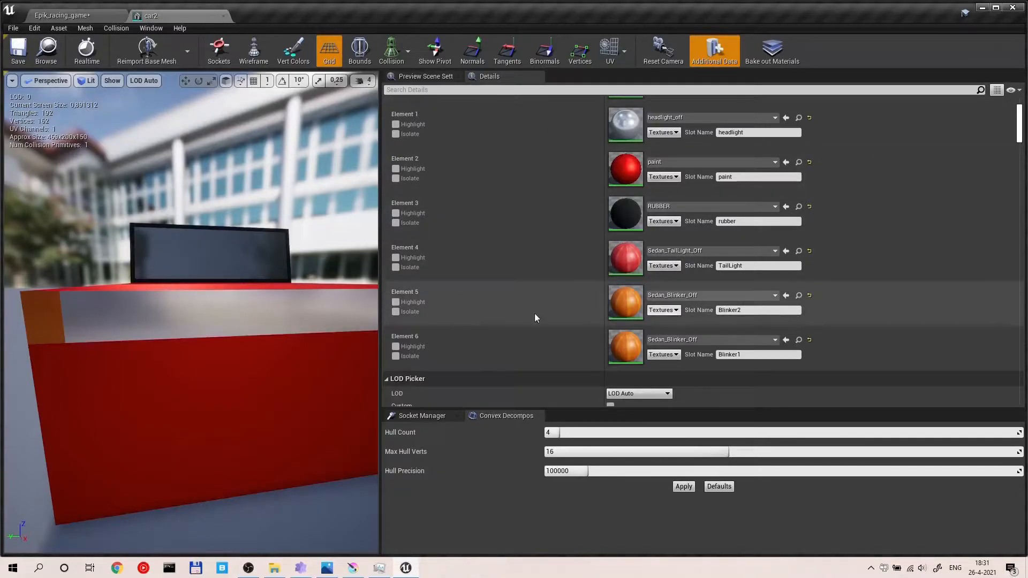
pyautogui.click(42, 321)
pyautogui.moveTo(455, 11); pyautogui.dragTo(588, 325)
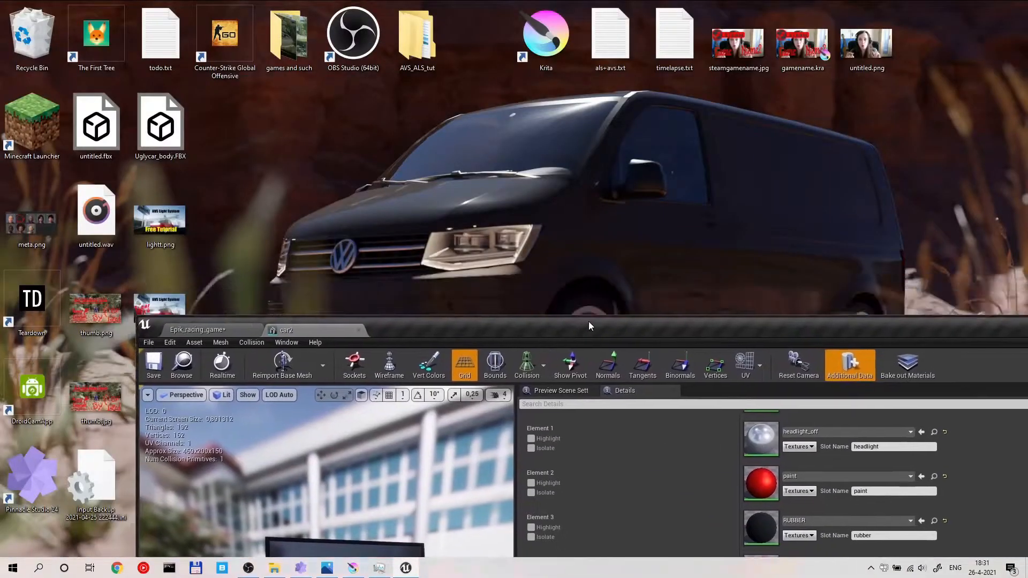
pyautogui.doubleClick(589, 325)
# Step: Assign the Blinker_off material to car2's Blinker2 and Blinker1 slots (elements 5 and 6)
pyautogui.click(63, 6)
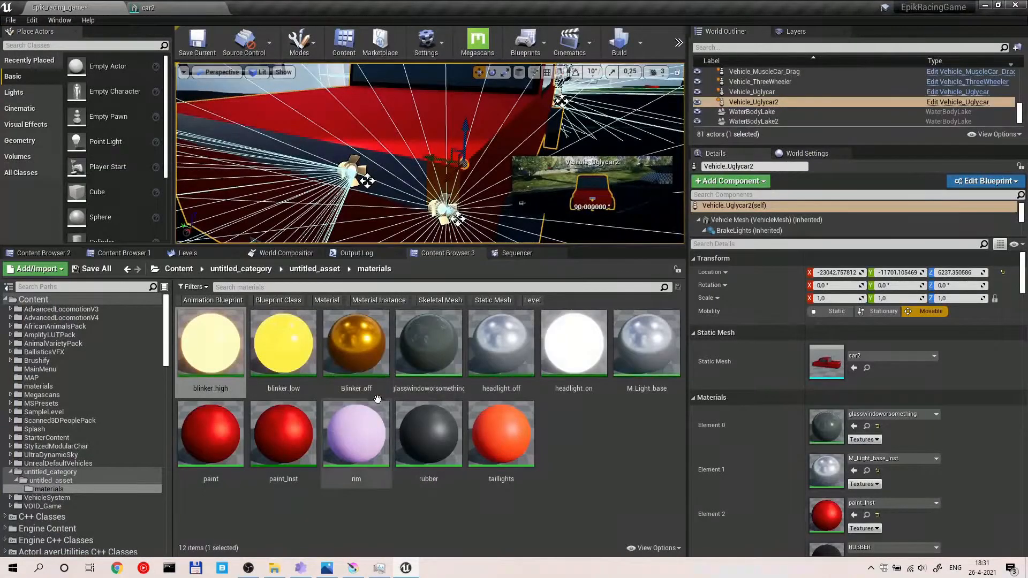
pyautogui.click(355, 351)
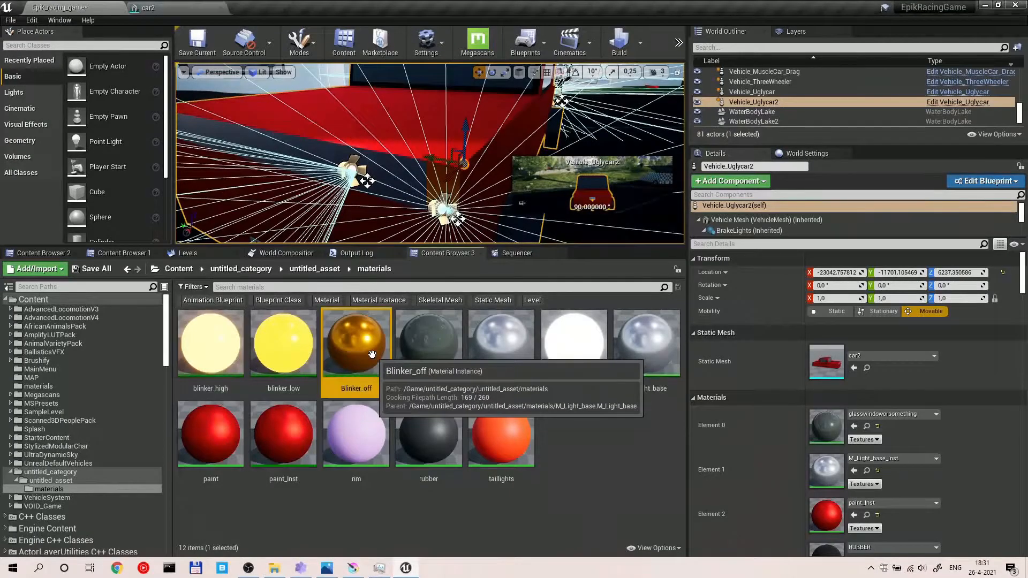
pyautogui.click(184, 6)
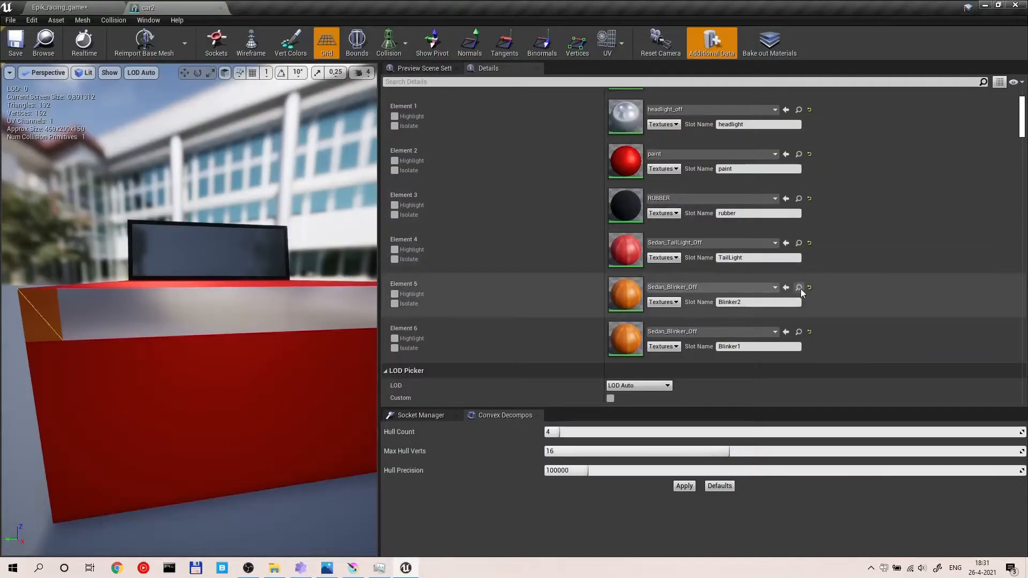
pyautogui.click(785, 288)
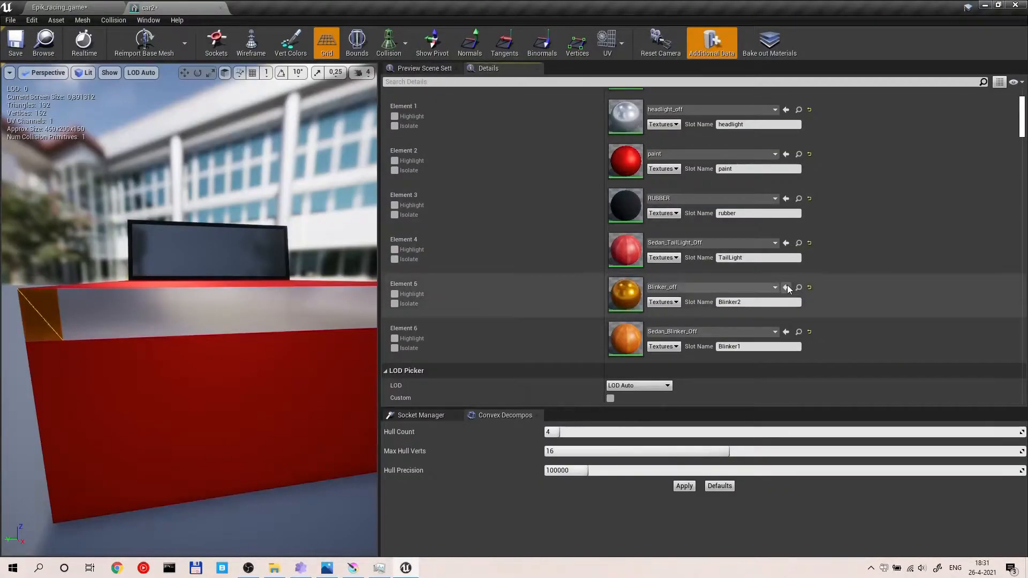
pyautogui.click(786, 332)
pyautogui.scroll(2, 615, 159)
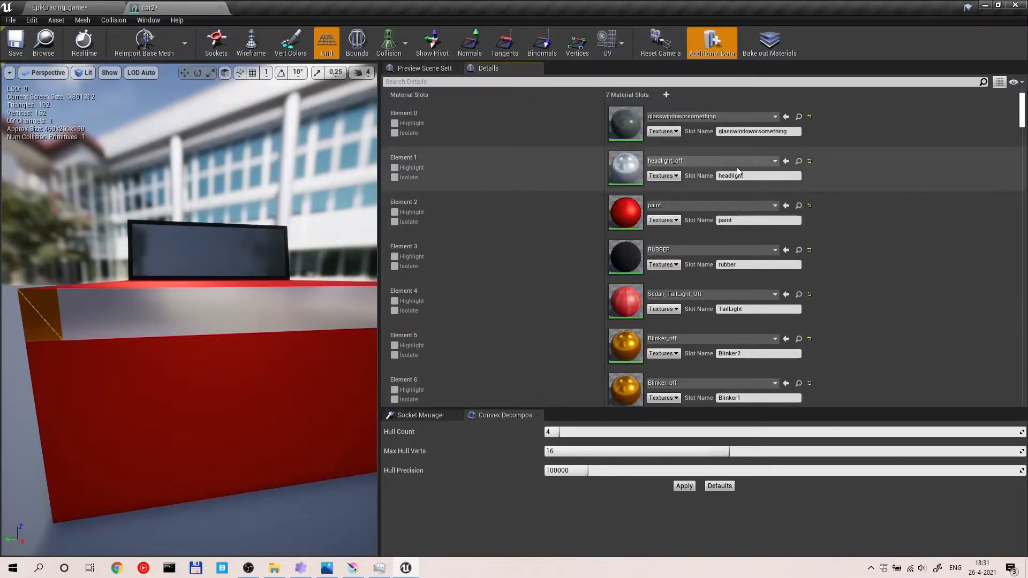
# Step: Hide the light icons with game view and examine the car's tail lights from behind in the level
pyautogui.click(32, 8)
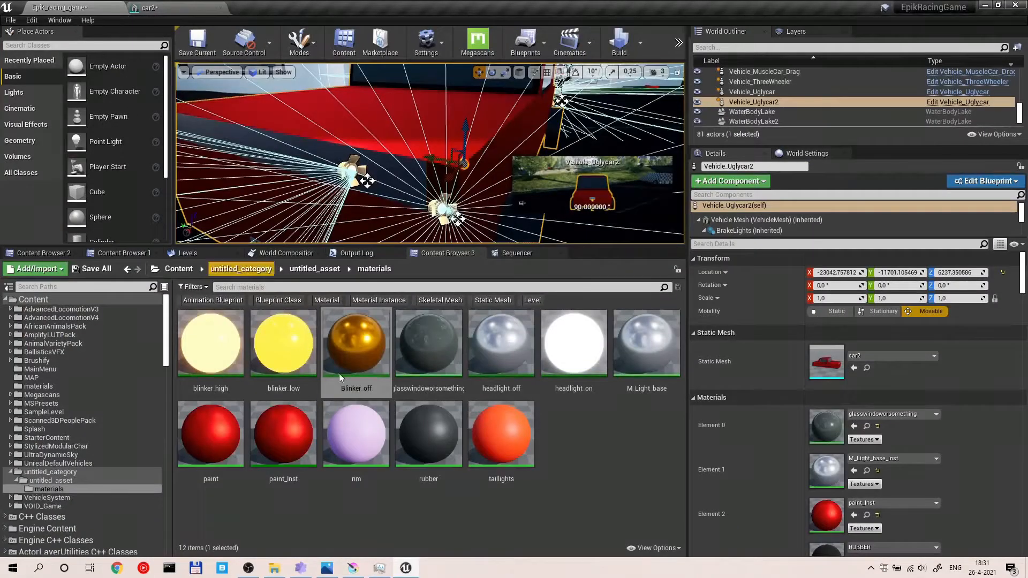
pyautogui.click(647, 498)
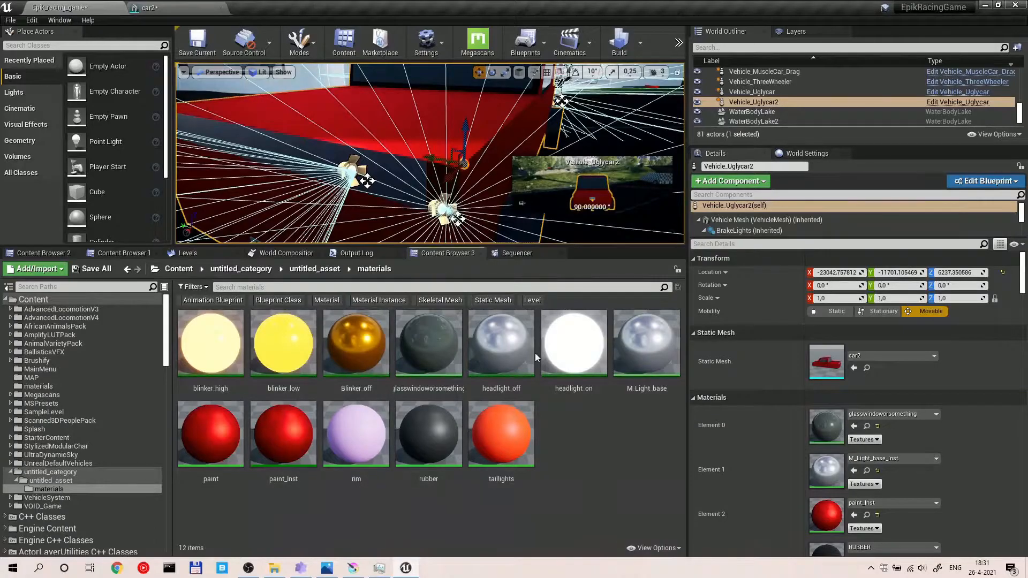
pyautogui.moveTo(387, 207); pyautogui.dragTo(342, 203, button='right')
pyautogui.press('g')
pyautogui.press('g')
pyautogui.press('g')
pyautogui.press('s')
pyautogui.press('d')
pyautogui.press('d')
pyautogui.press('s')
pyautogui.press('w')
pyautogui.press('s')
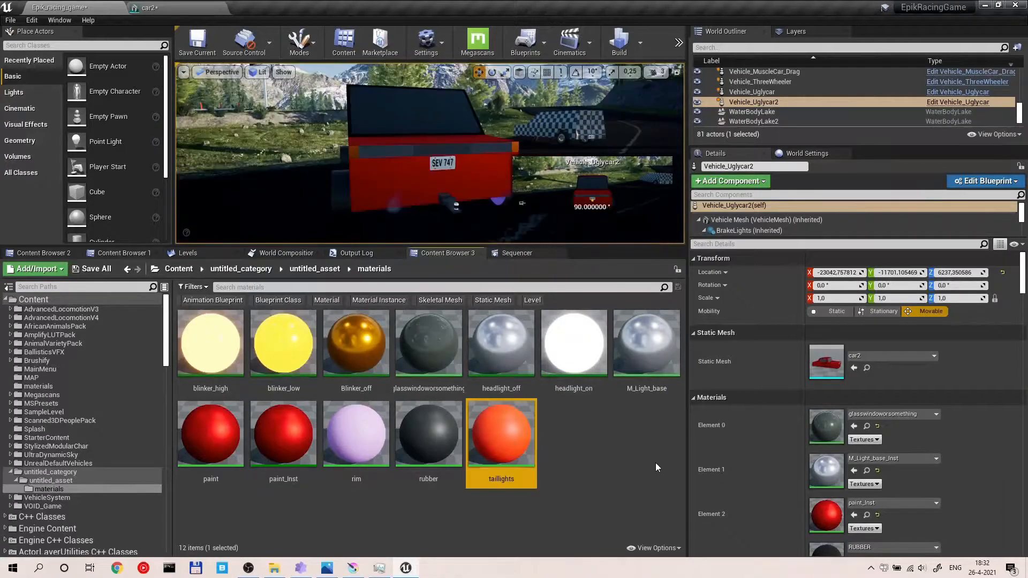
# Step: Create a material instance of M_Light_base and name it taillight_off
pyautogui.rightClick(652, 342)
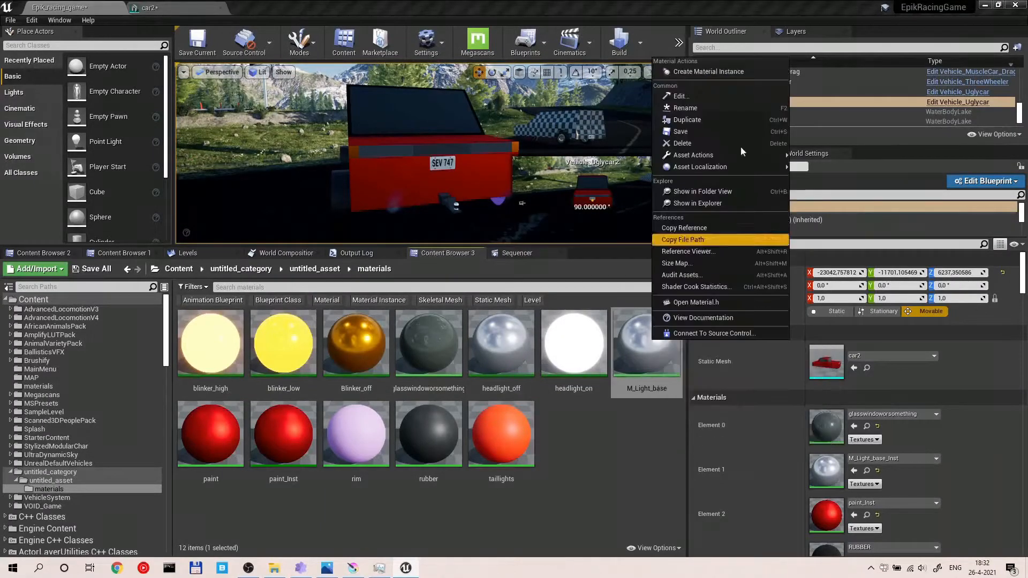
pyautogui.click(753, 69)
pyautogui.write('taillight off')
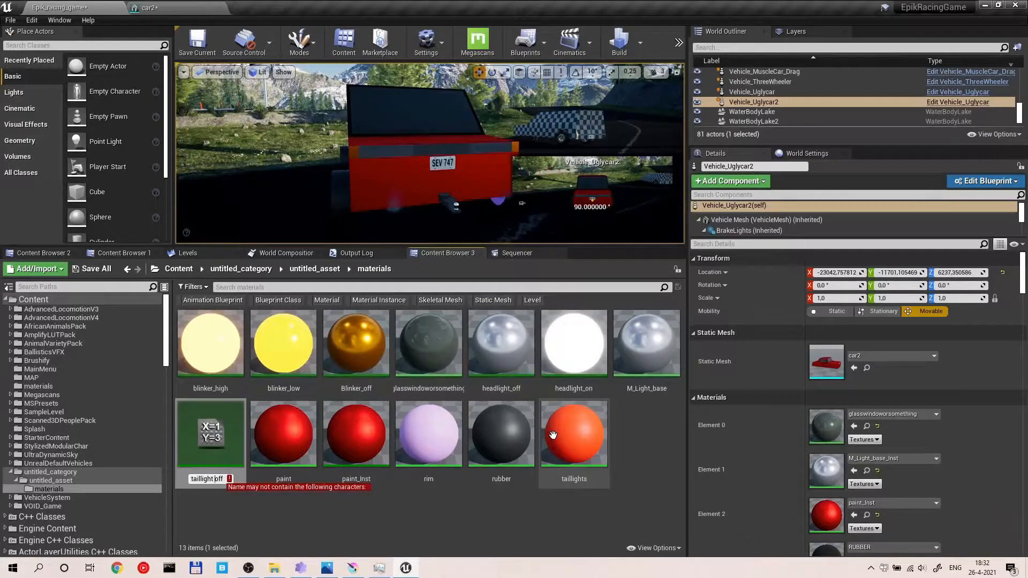
pyautogui.press('BackSpace')
pyautogui.write('_')
pyautogui.press('Return')
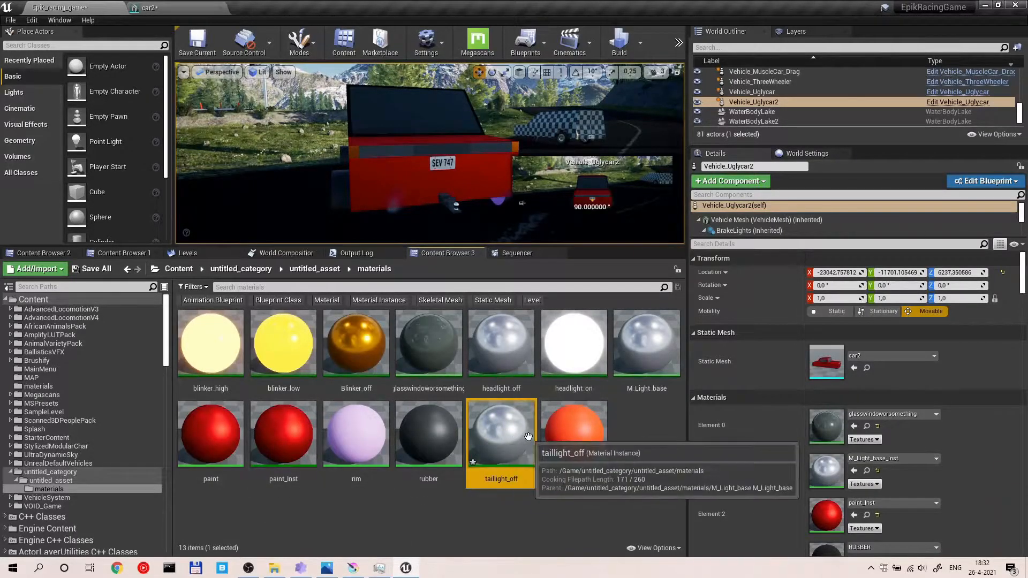
pyautogui.hotkey('ctrl', 'w')
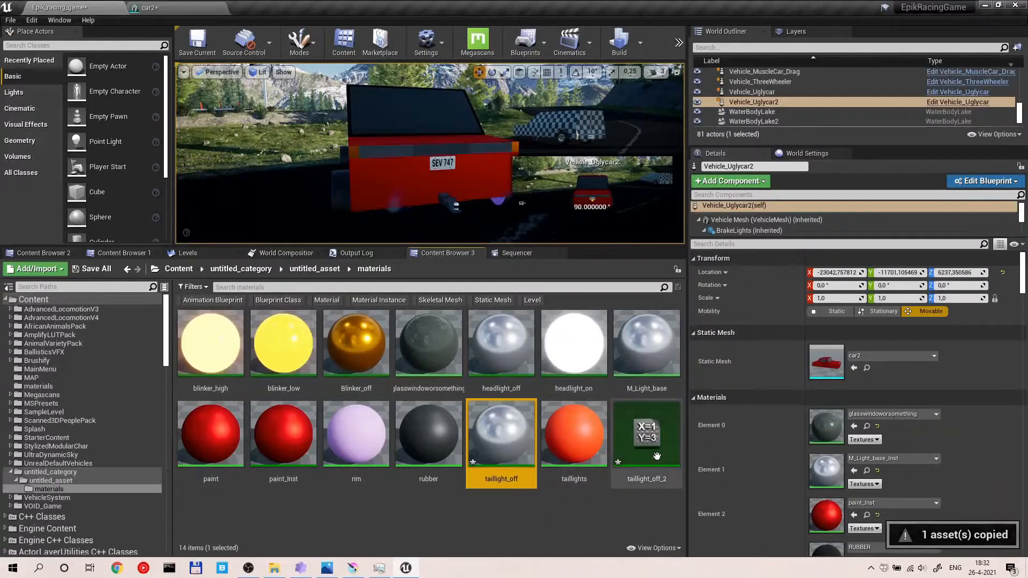
pyautogui.press('End')
pyautogui.press('BackSpace')
pyautogui.press('BackSpace')
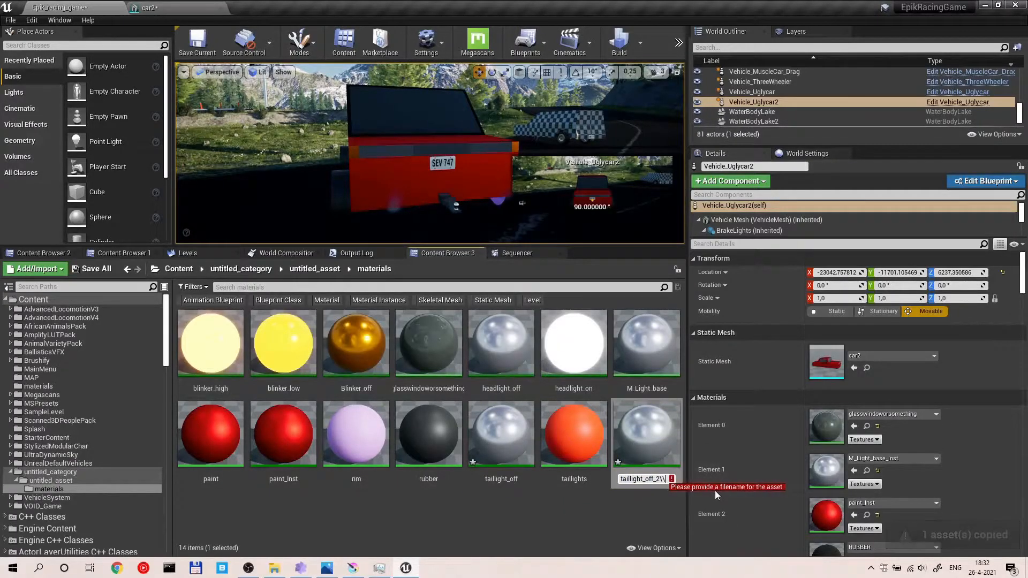
pyautogui.press('Escape')
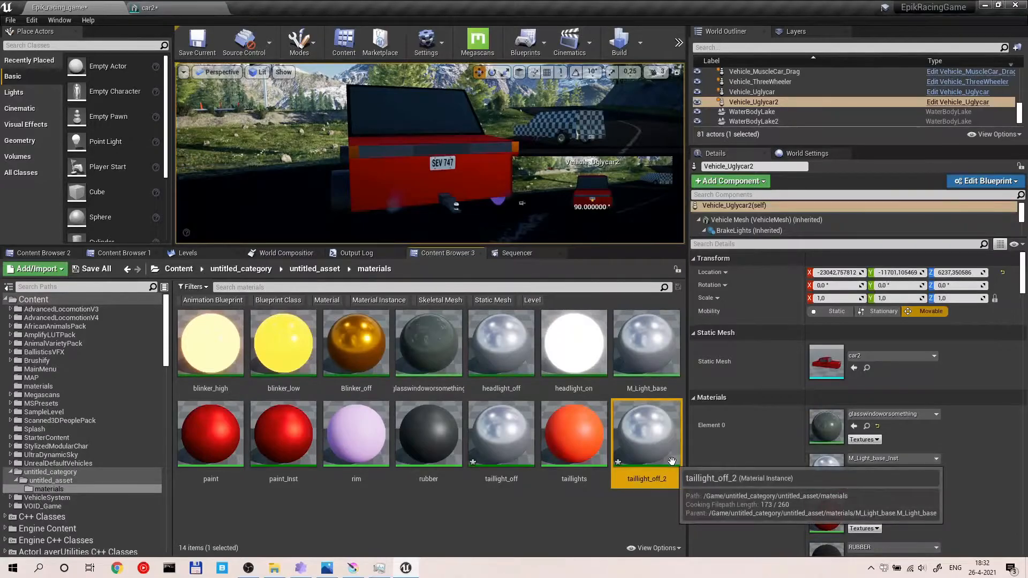
pyautogui.press('Delete')
pyautogui.click(448, 455)
# Step: Override taillight_off's Param color with a pure red, raising the red channel and removing the blue
pyautogui.doubleClick(498, 436)
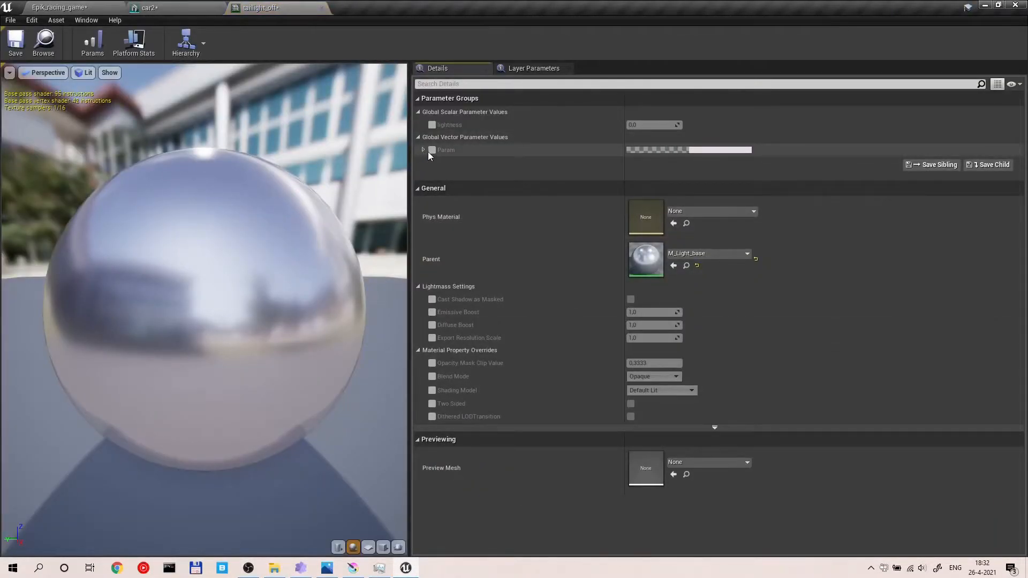
pyautogui.click(430, 151)
pyautogui.click(672, 150)
pyautogui.click(802, 234)
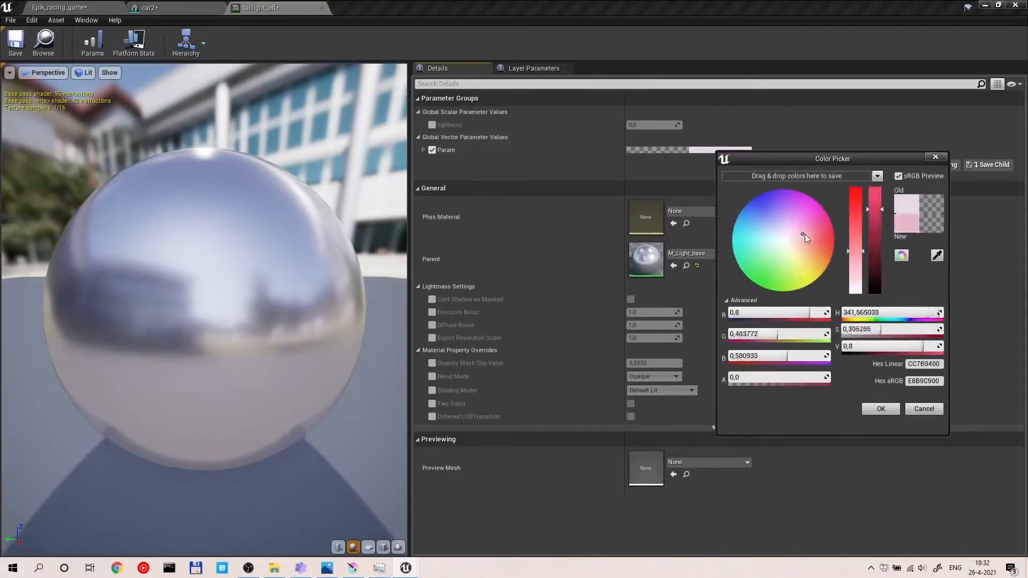
pyautogui.moveTo(805, 237); pyautogui.dragTo(850, 235)
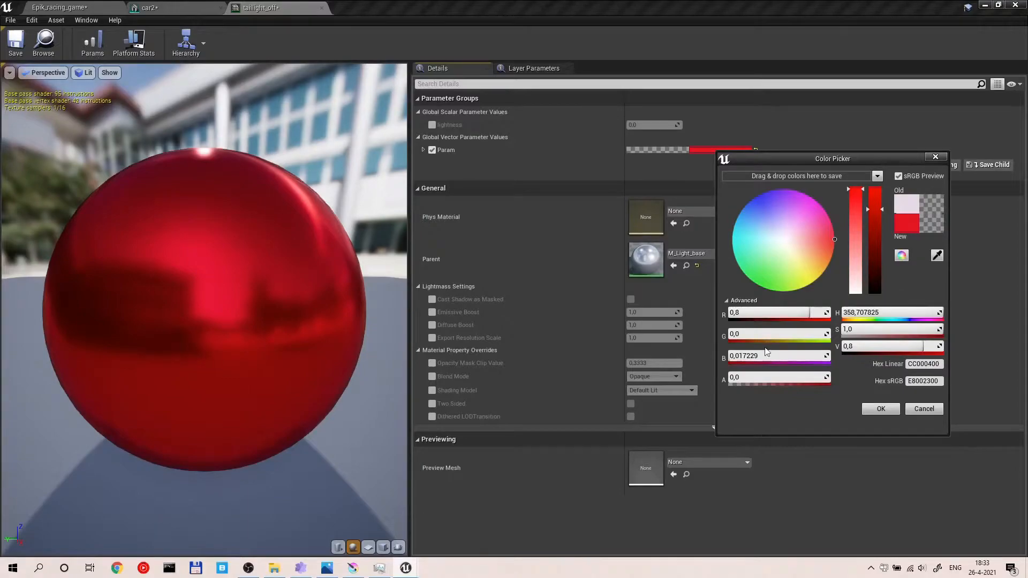
pyautogui.moveTo(776, 314); pyautogui.dragTo(822, 314)
pyautogui.moveTo(784, 357); pyautogui.dragTo(746, 357)
pyautogui.click(880, 409)
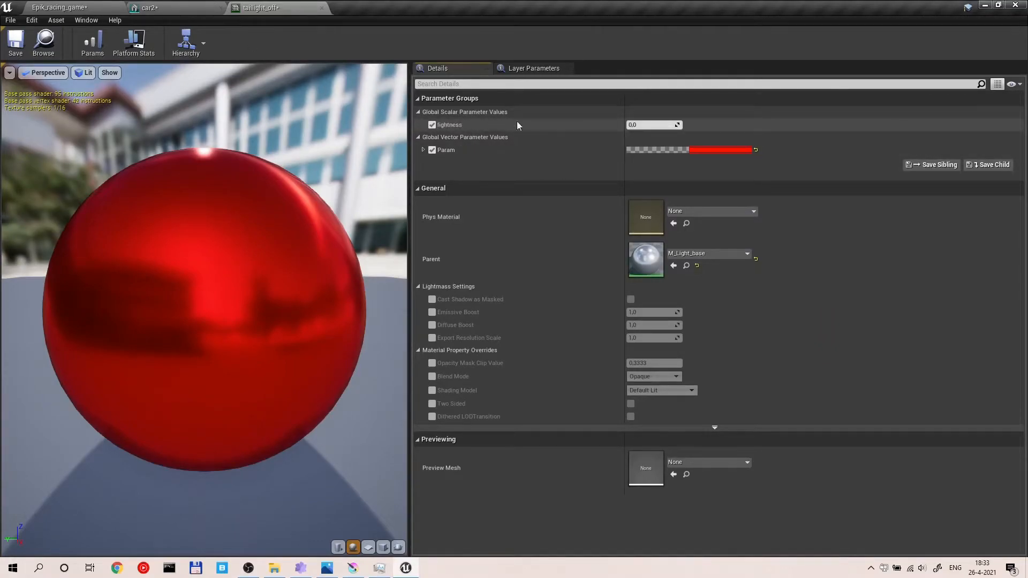
# Step: Enable taillight_off's lightness override at 0.0, then save and close the material instance
pyautogui.moveTo(653, 124)
pyautogui.mouseDown()
pyautogui.moveTo(665, 124)
pyautogui.moveTo(653, 125)
pyautogui.mouseUp()
pyautogui.click(16, 42)
pyautogui.click(322, 8)
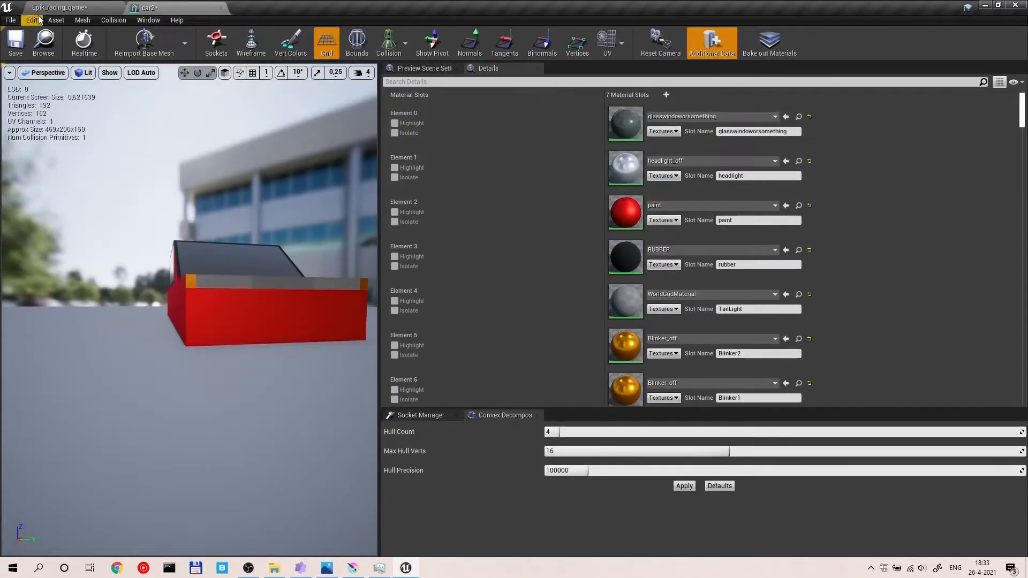
# Step: Duplicate the taillight_off material instance in the materials folder and name the copy taillight_on
pyautogui.click(59, 7)
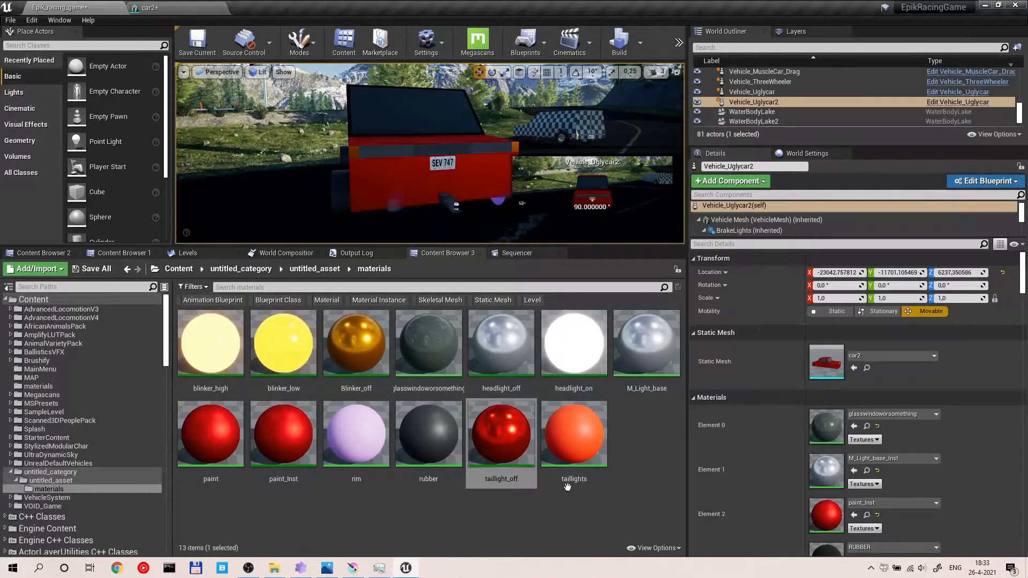
pyautogui.click(518, 468)
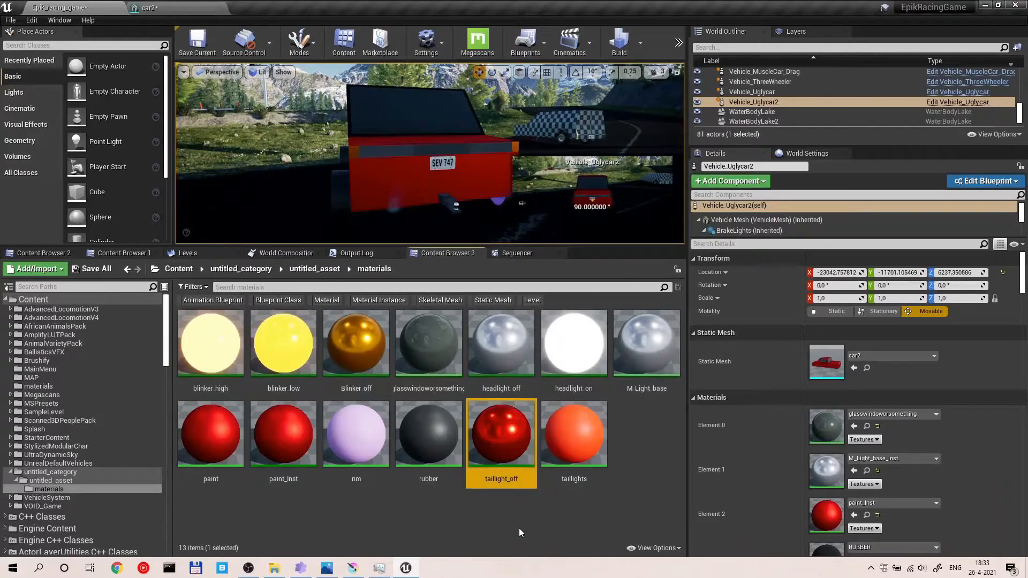
pyautogui.hotkey('ctrl', 'v')
pyautogui.write('taillight_of')
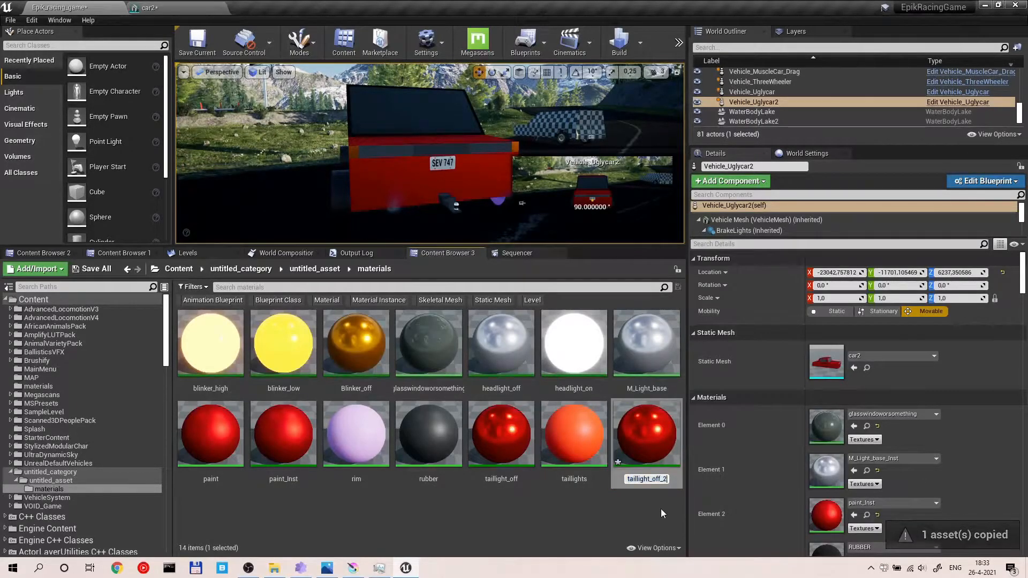
pyautogui.write('on')
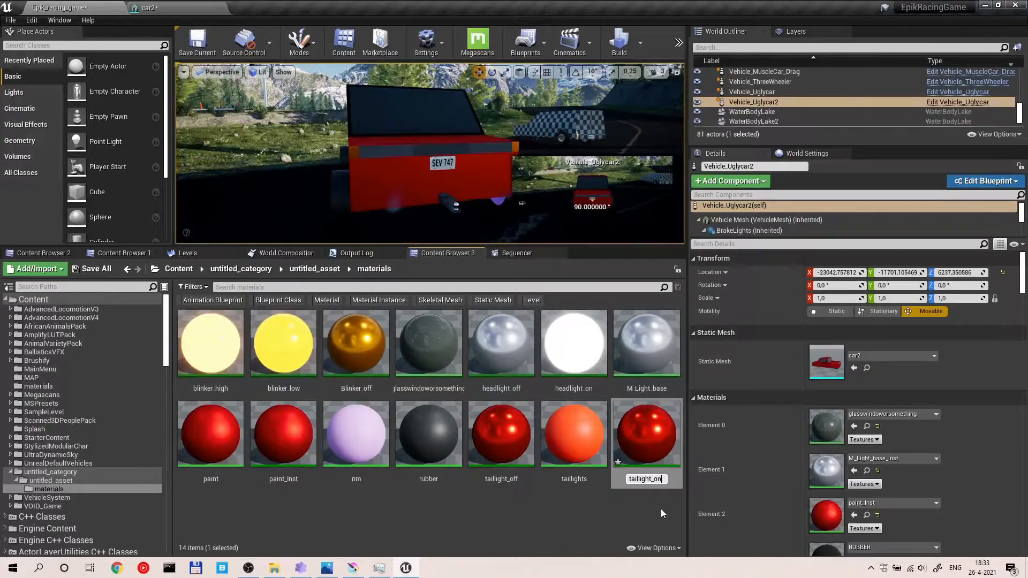
# Step: Raise taillight_on's lightness to about 9.52, then save and close the material instance
pyautogui.doubleClick(651, 435)
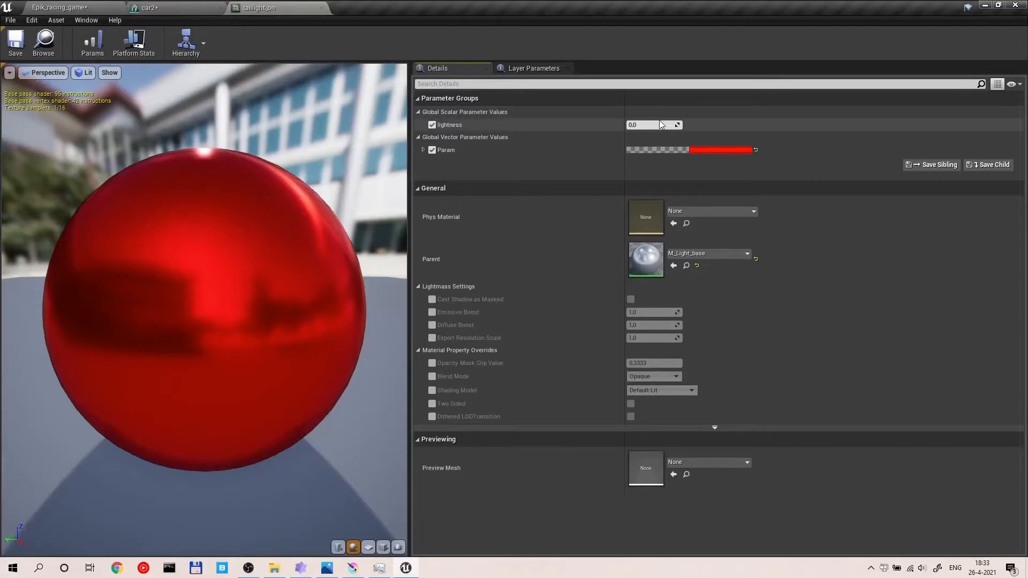
pyautogui.moveTo(654, 124); pyautogui.dragTo(632, 124)
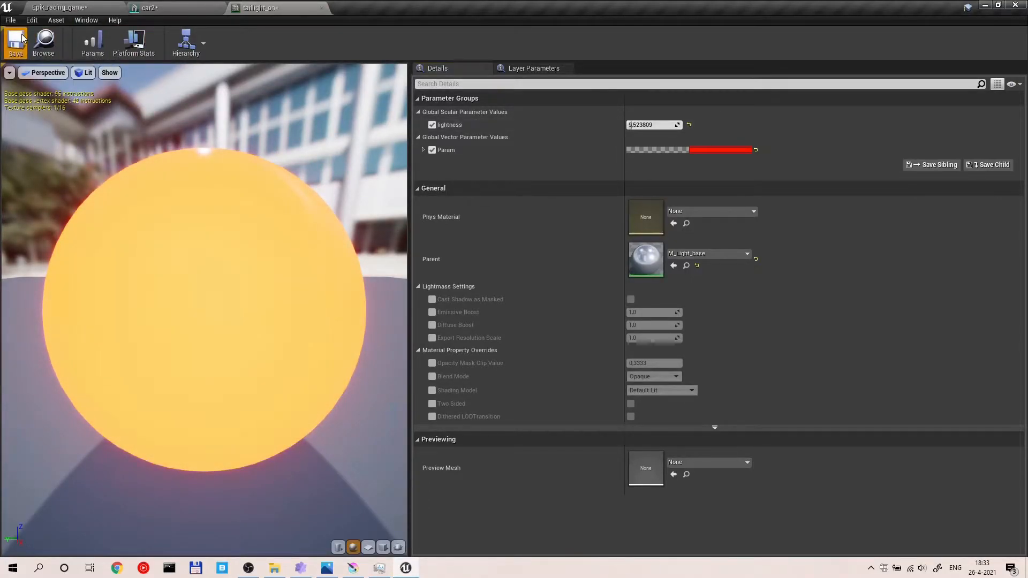
pyautogui.click(327, 8)
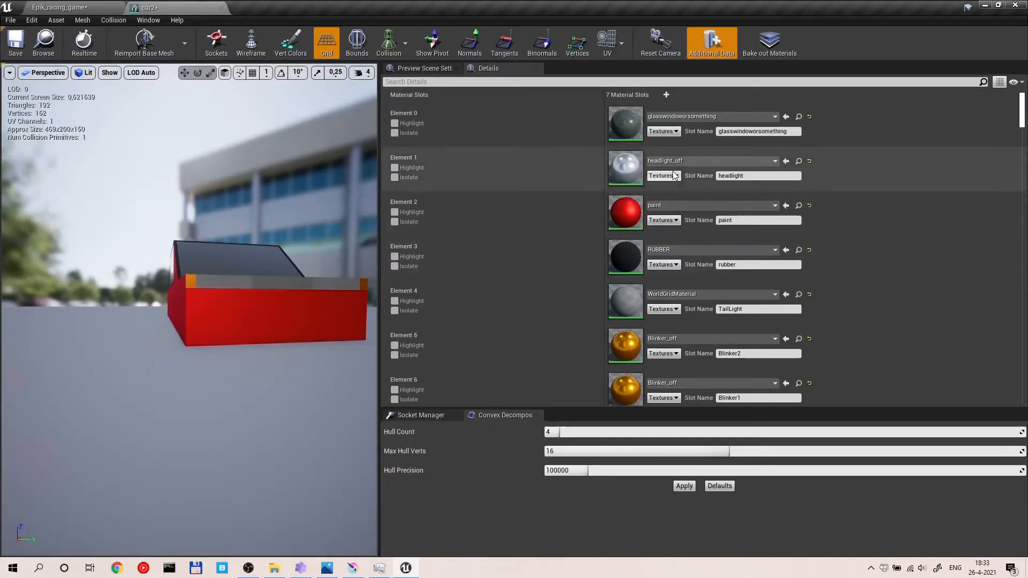
# Step: Assign the taillight_off material instance to the TailLight slot of the car2 mesh
pyautogui.moveTo(389, 7)
pyautogui.mouseDown()
pyautogui.moveTo(428, 163)
pyautogui.moveTo(405, 0)
pyautogui.mouseUp()
pyautogui.click(58, 8)
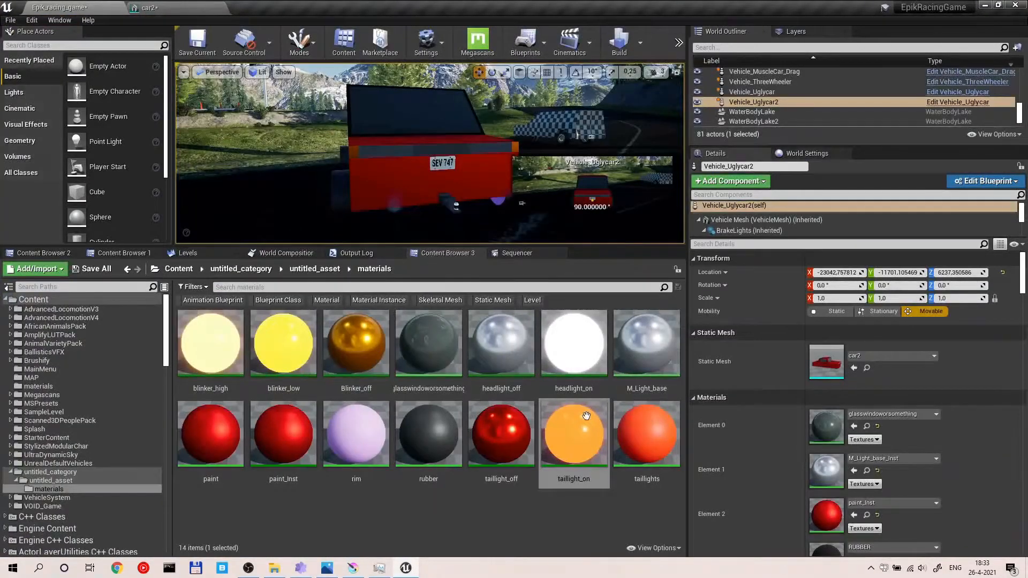
pyautogui.click(490, 437)
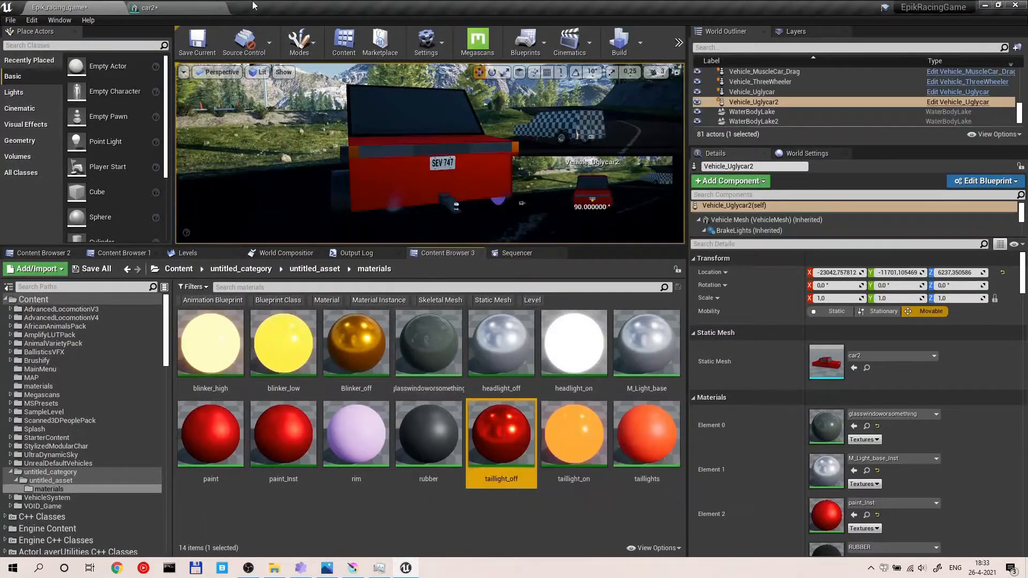
pyautogui.click(160, 5)
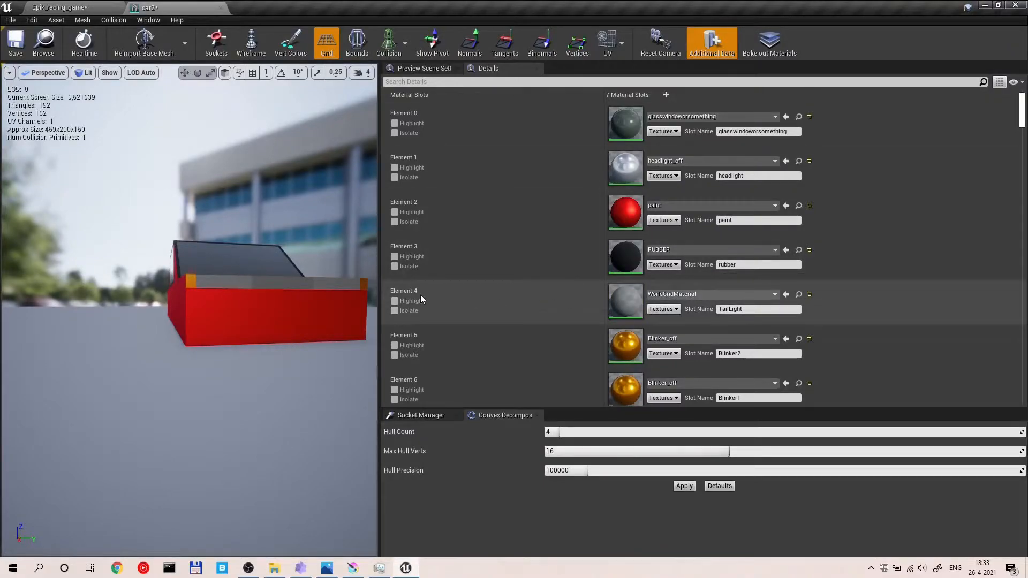
pyautogui.click(785, 295)
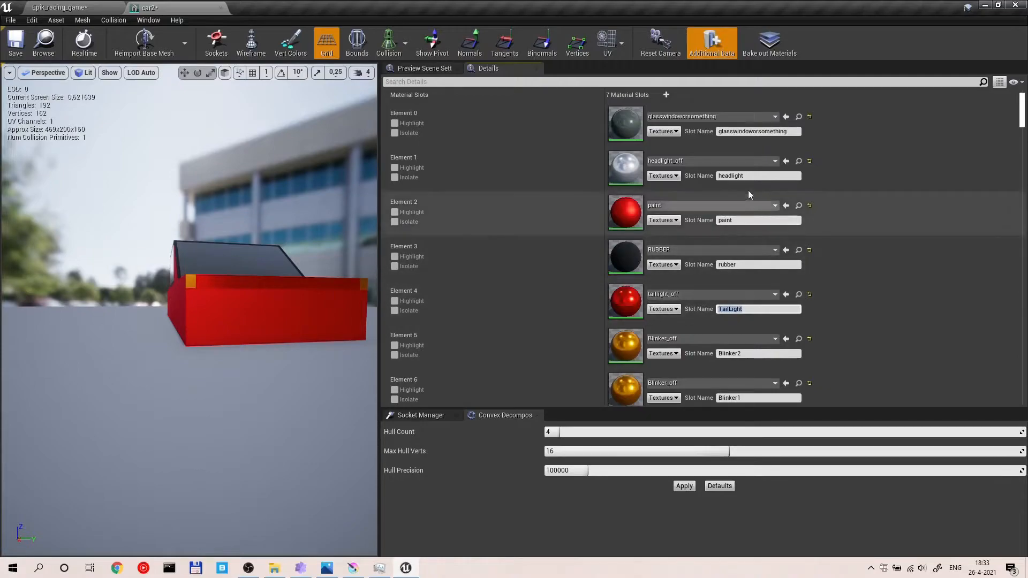
# Step: Reset the Blinker2 slot of car2 to its default material and examine which corner of the car it covers
pyautogui.click(749, 176)
pyautogui.scroll(-2, 777, 364)
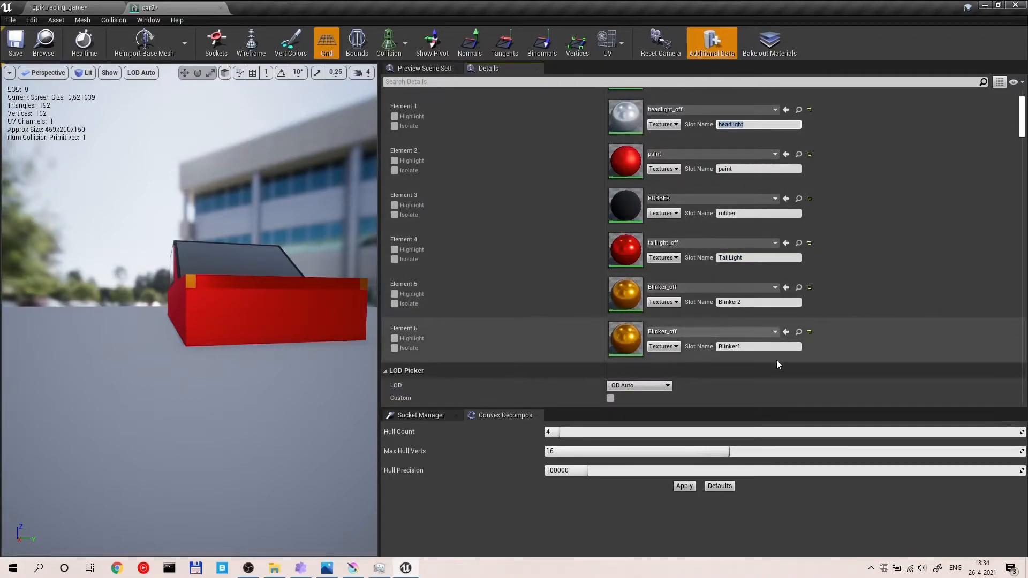
pyautogui.moveTo(770, 343); pyautogui.dragTo(716, 290)
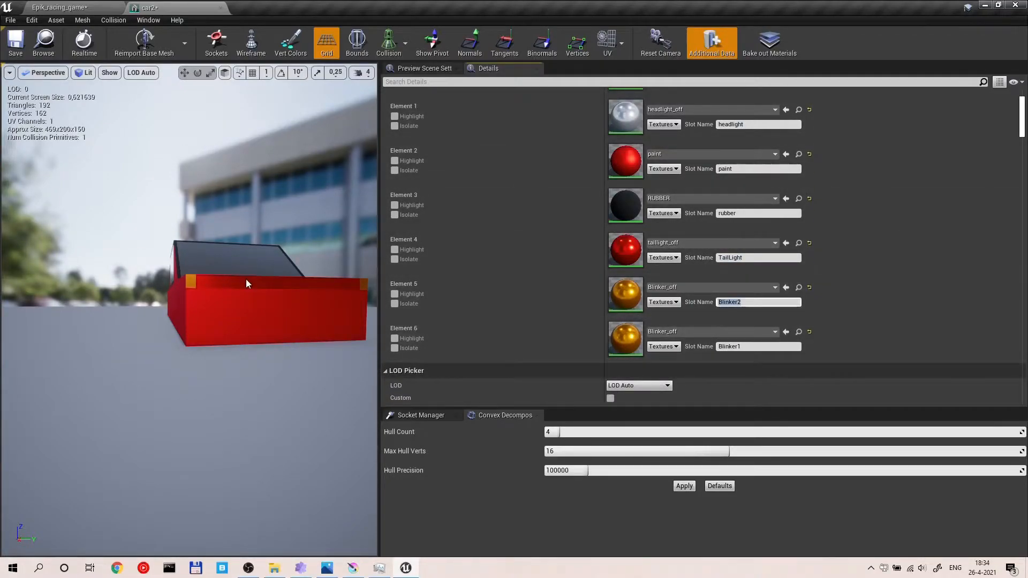
pyautogui.click(808, 289)
pyautogui.moveTo(300, 278); pyautogui.dragTo(96, 262, button='right')
pyautogui.press('w')
pyautogui.press('s')
pyautogui.press('w')
pyautogui.press('s')
pyautogui.press('w')
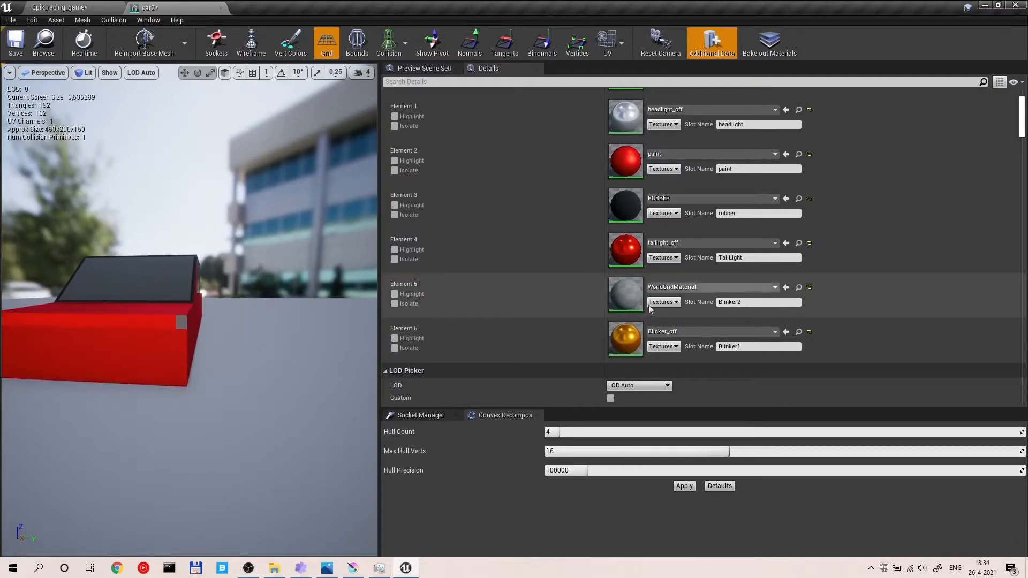
# Step: Assign Blinker_off to the Blinker2 slot of car2 again and save the mesh
pyautogui.click(799, 332)
pyautogui.hotkey('alt', 'Tab')
pyautogui.hotkey('alt', 'Tab')
pyautogui.click(147, 8)
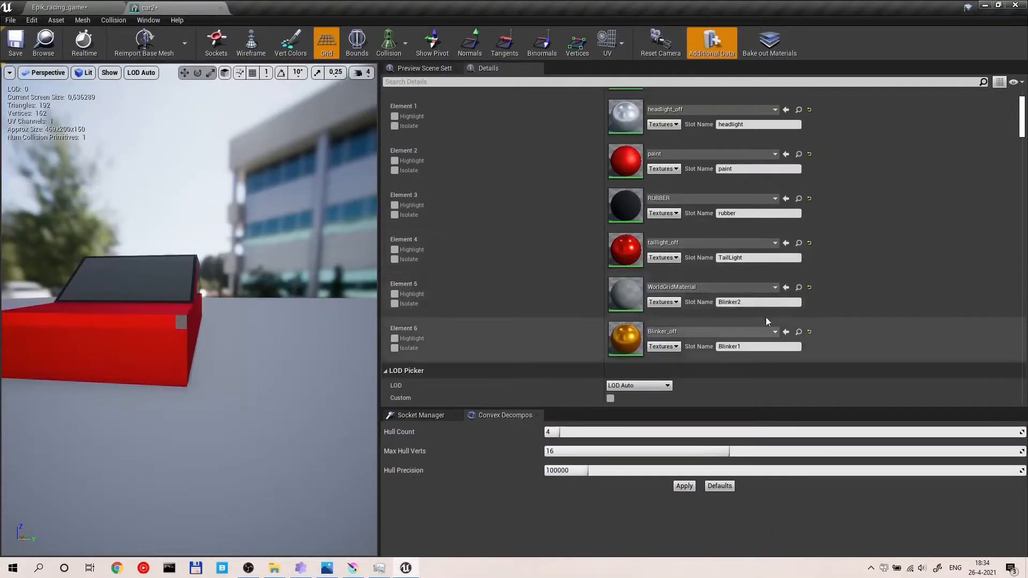
pyautogui.click(786, 287)
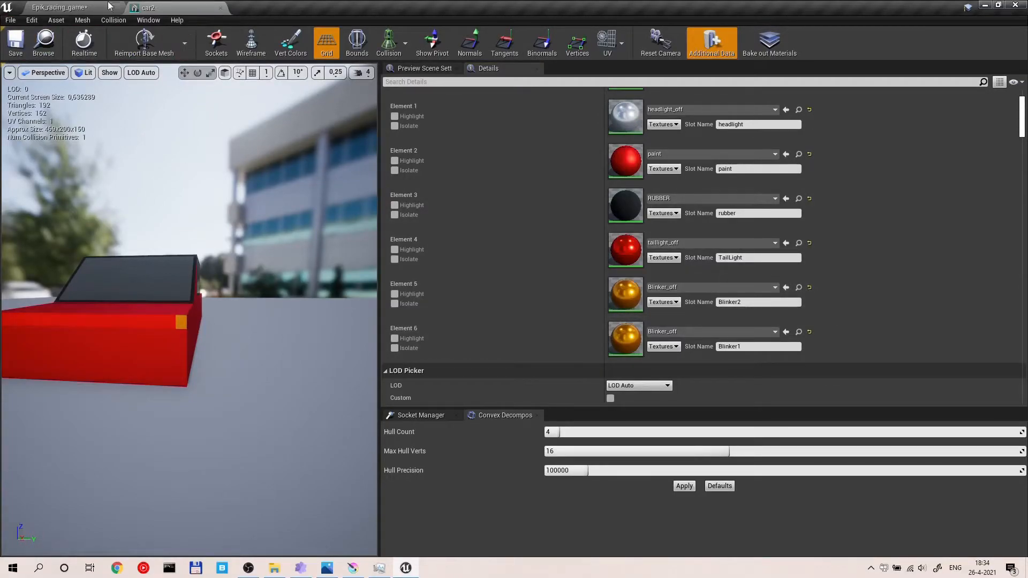
# Step: Open the Vehicle_Uglycar blueprint, view the car's rear in its viewport and bring up the Demo Config - Lights settings
pyautogui.click(89, 7)
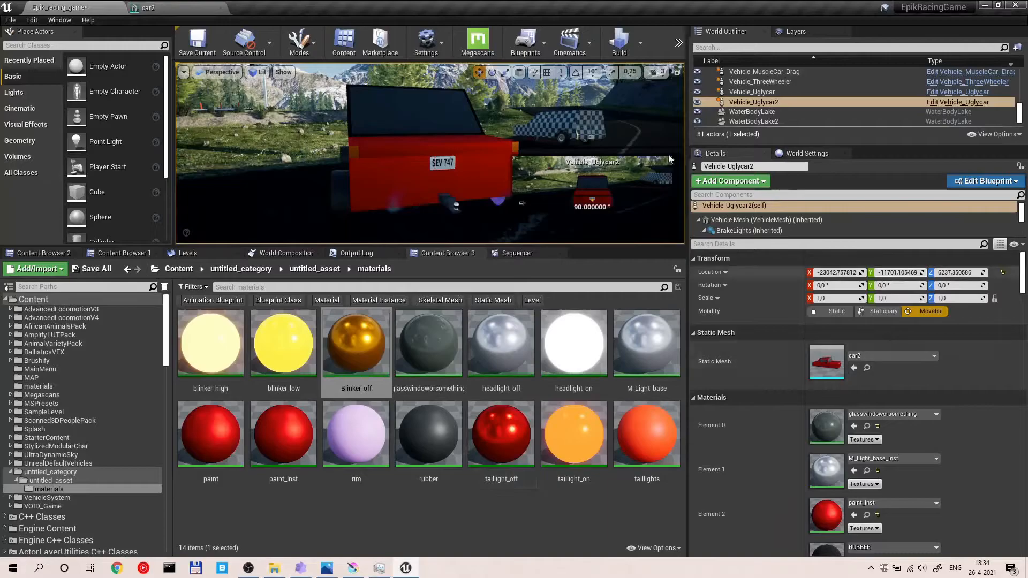
pyautogui.click(970, 104)
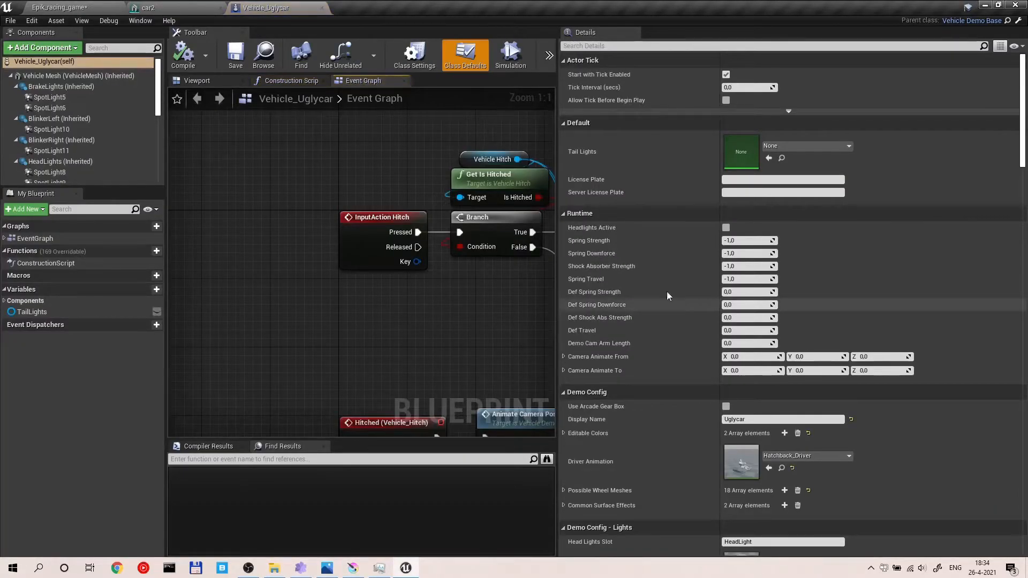
pyautogui.click(198, 81)
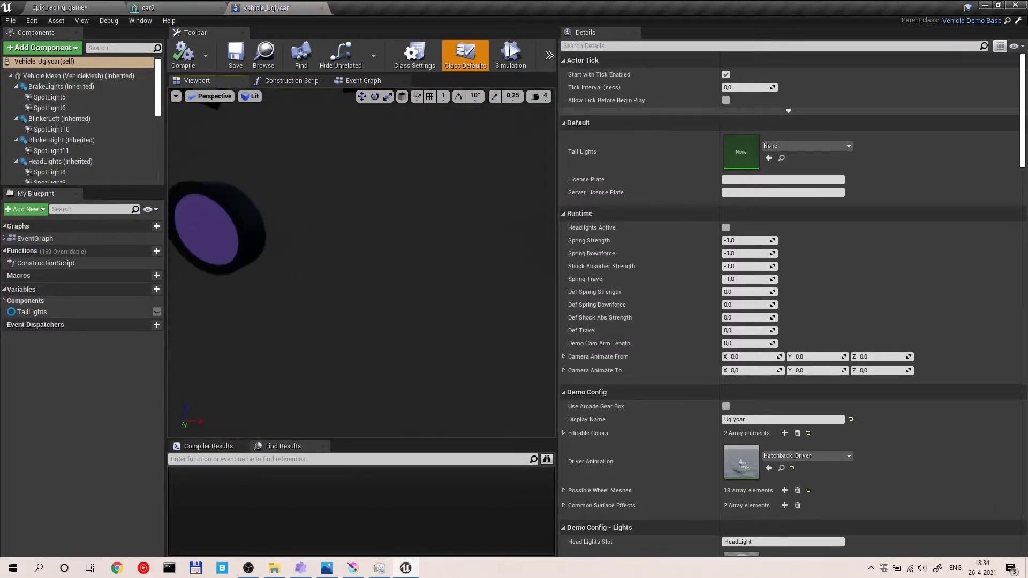
pyautogui.moveTo(361, 262); pyautogui.dragTo(289, 276, button='right')
pyautogui.press('w')
pyautogui.moveTo(421, 230); pyautogui.dragTo(416, 235, button='right')
pyautogui.press('s')
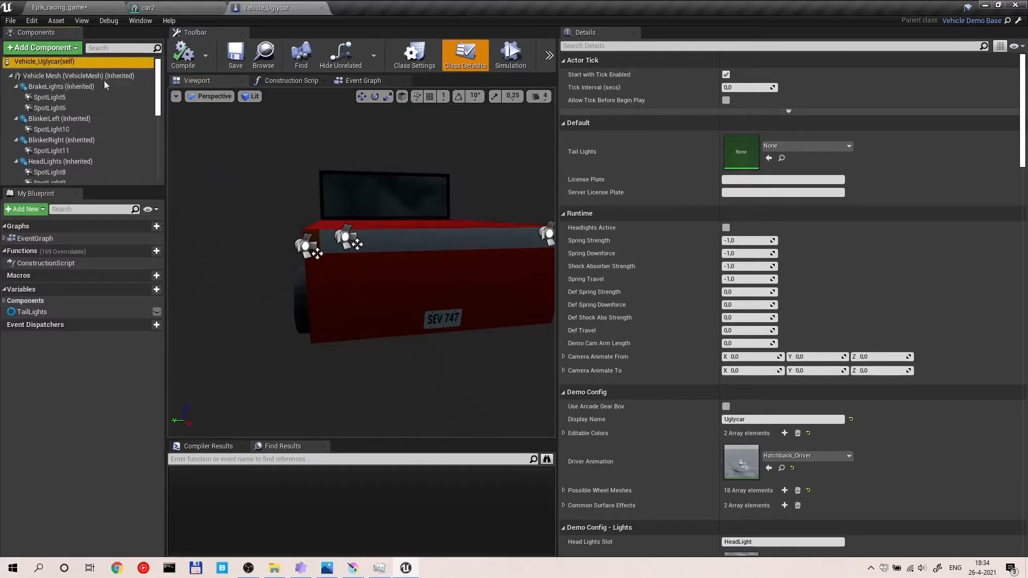
pyautogui.scroll(-6, 850, 251)
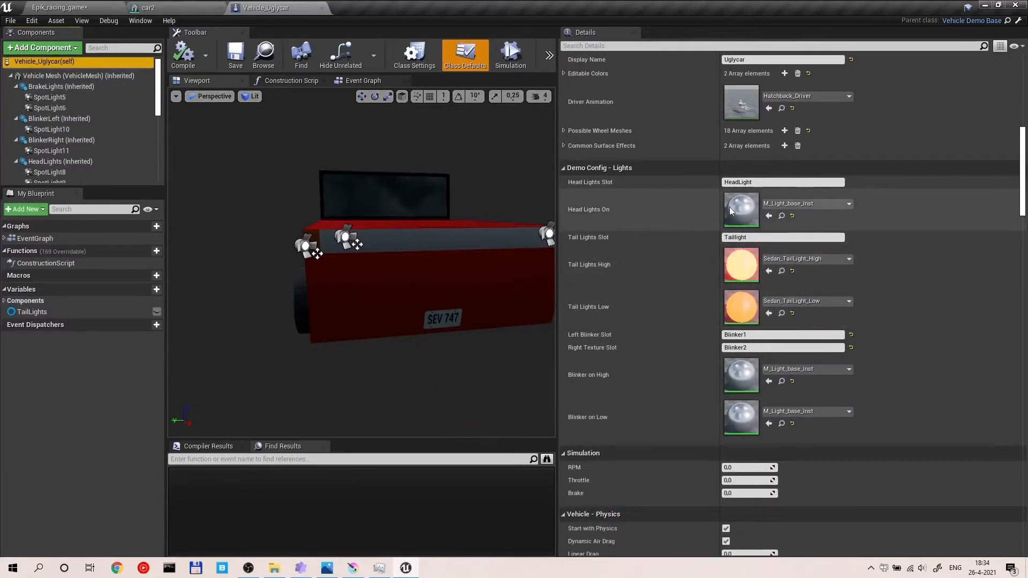
# Step: Place the Vehicle_Uglycar blueprint in its own window beside the level editor and assign headlight_on to Head Lights On
pyautogui.click(811, 206)
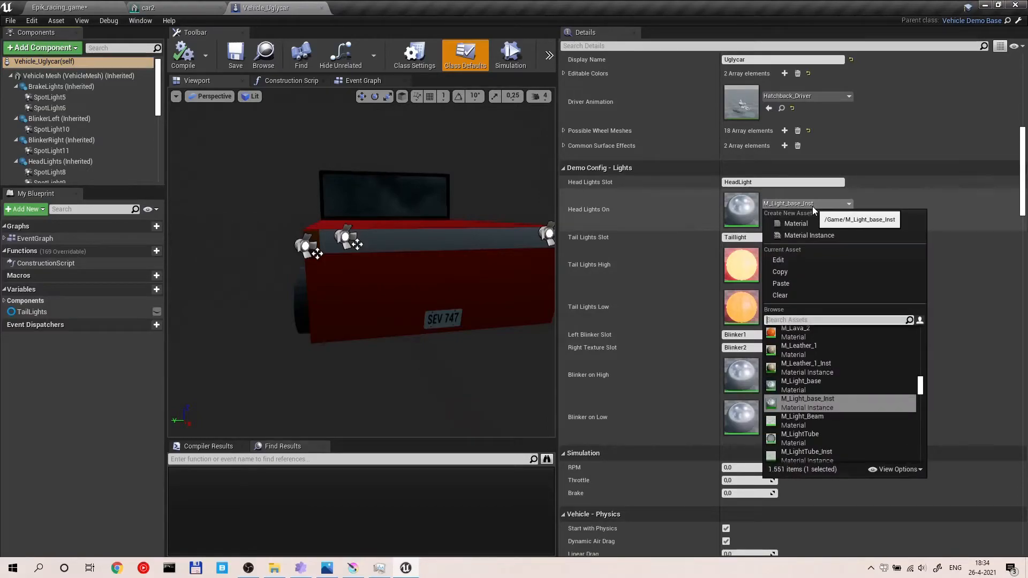
pyautogui.click(812, 207)
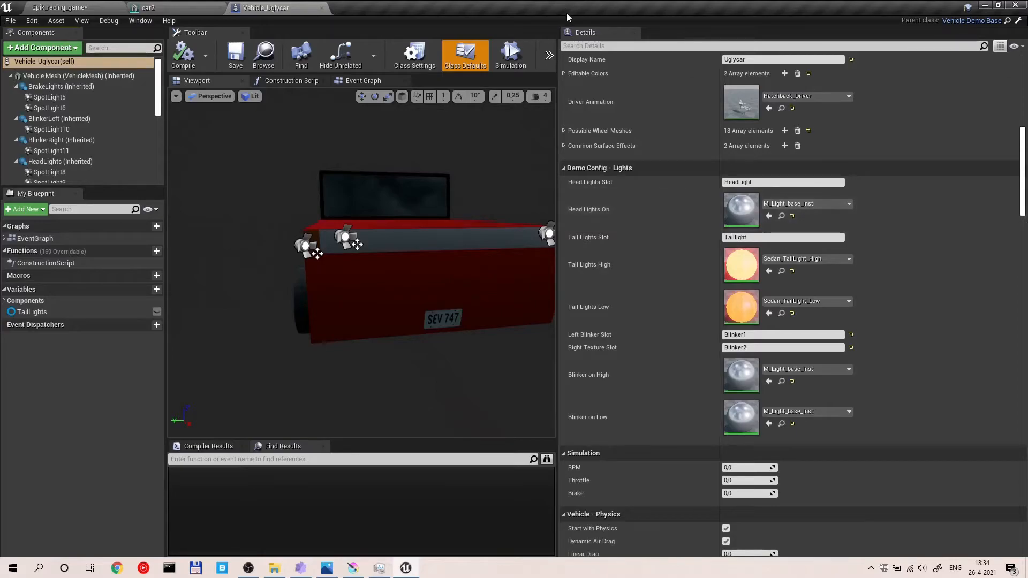
pyautogui.moveTo(275, 7); pyautogui.dragTo(1009, 220)
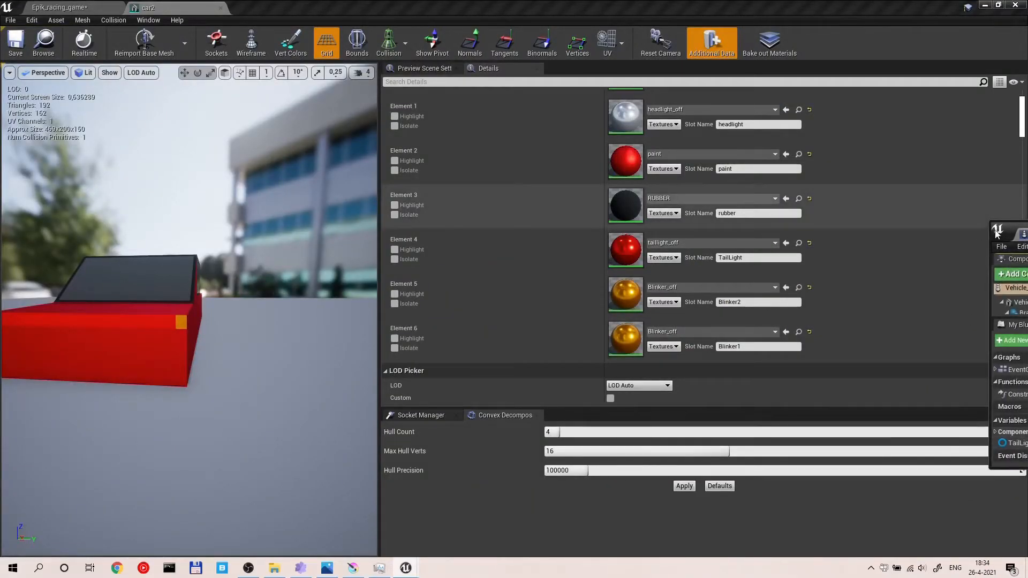
pyautogui.moveTo(1009, 230); pyautogui.dragTo(241, 155)
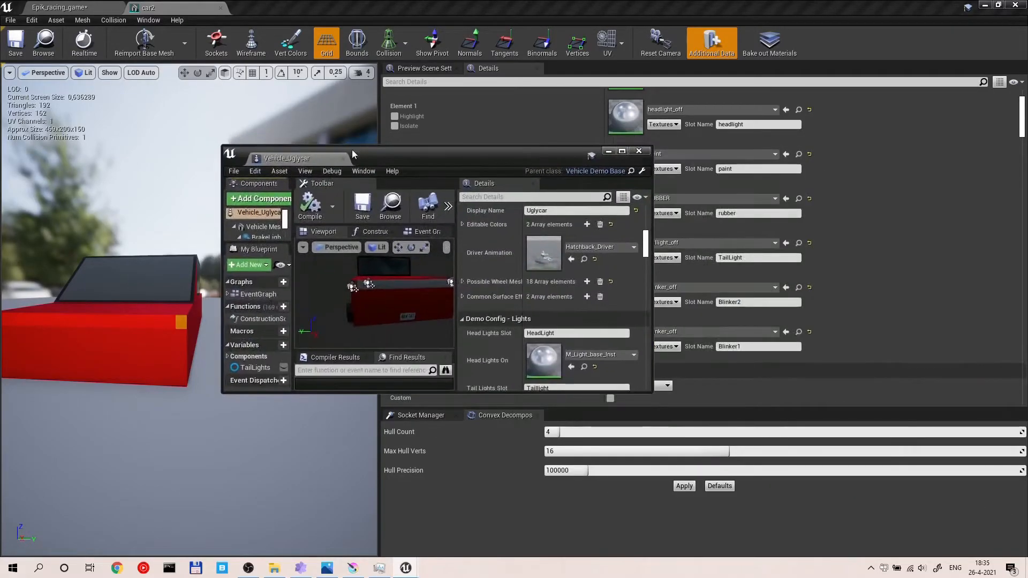
pyautogui.moveTo(462, 159); pyautogui.dragTo(1026, 259)
pyautogui.click(92, 91)
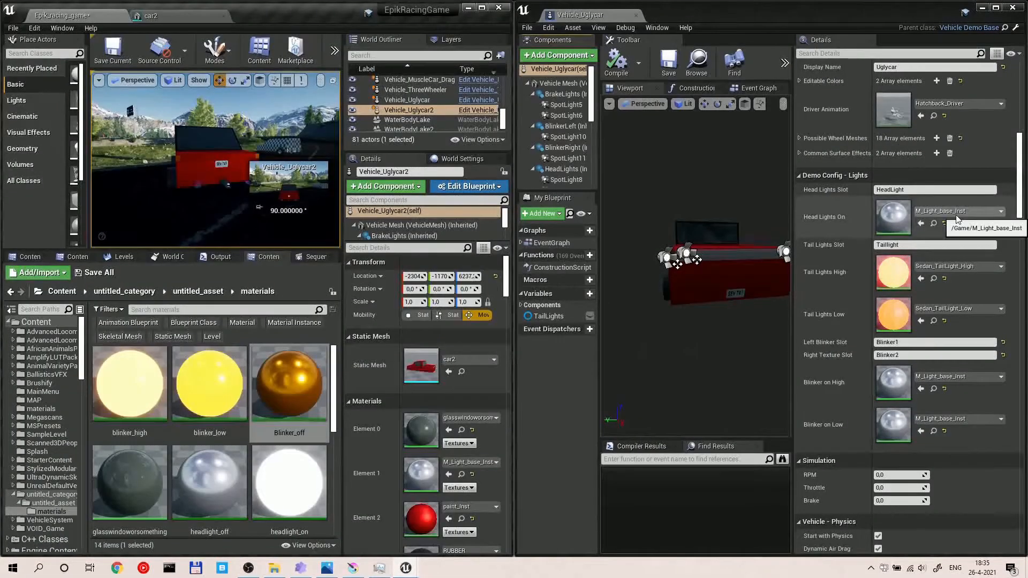
pyautogui.click(920, 223)
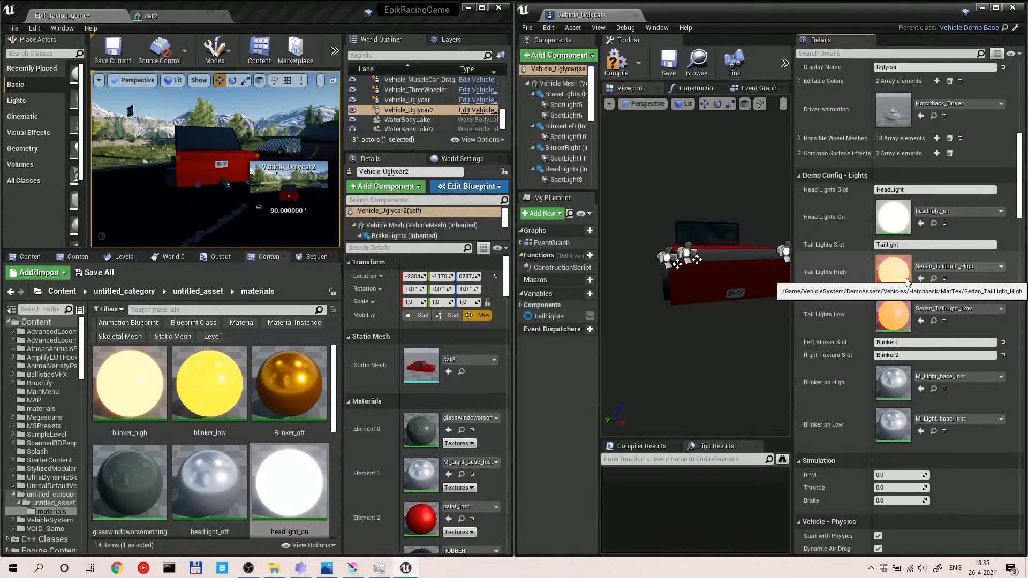
# Step: Duplicate the taillight_on material instance in the materials folder and rename the original as taillight_low
pyautogui.scroll(-1, 303, 508)
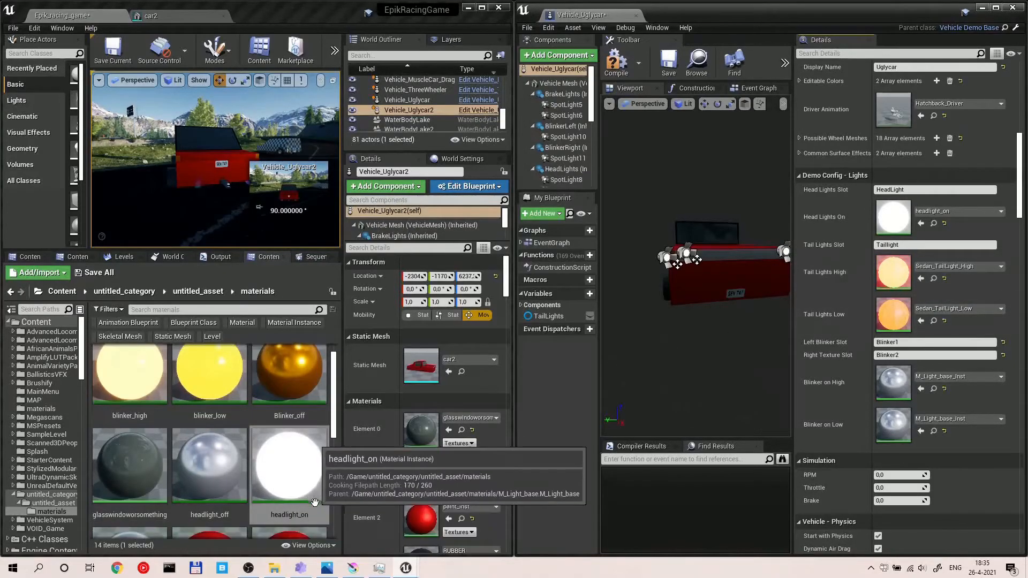
pyautogui.scroll(-5, 303, 508)
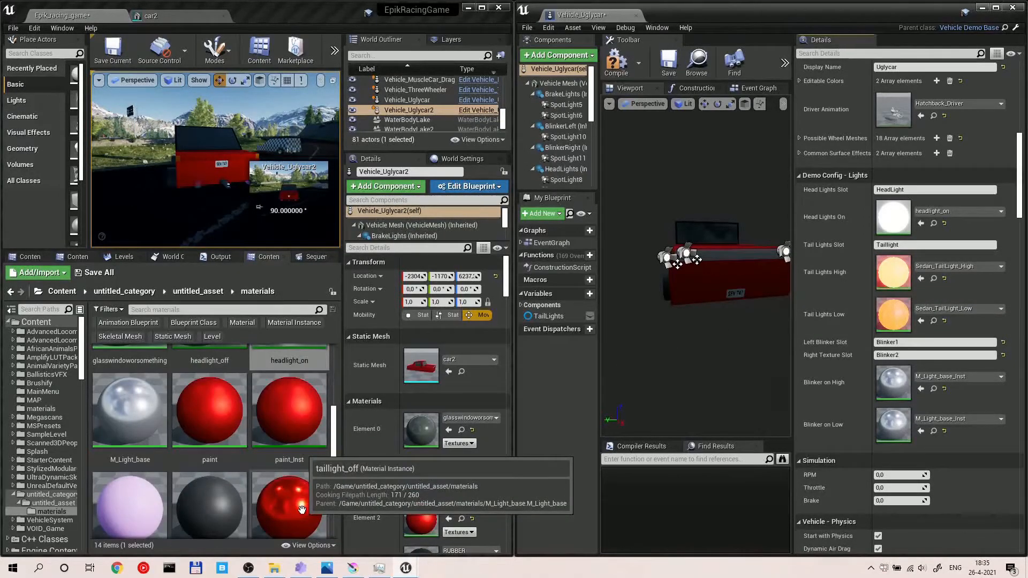
pyautogui.scroll(-3, 303, 510)
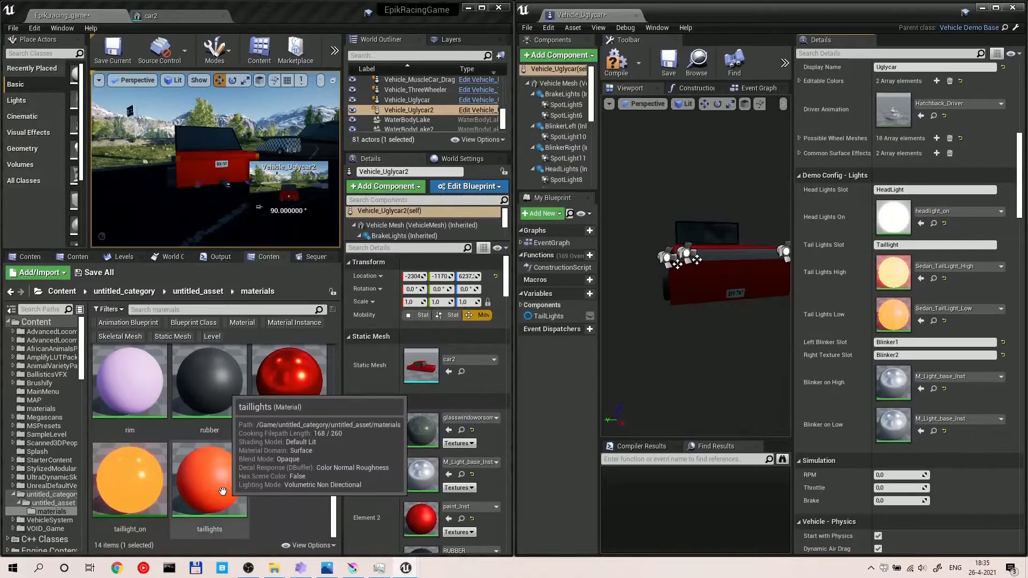
pyautogui.click(131, 482)
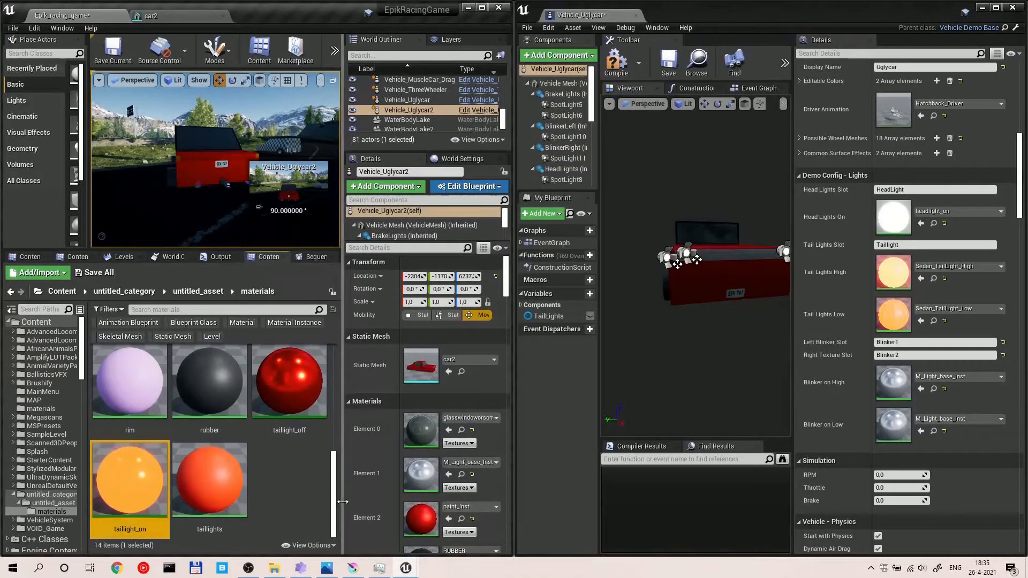
pyautogui.hotkey('ctrl', 'v')
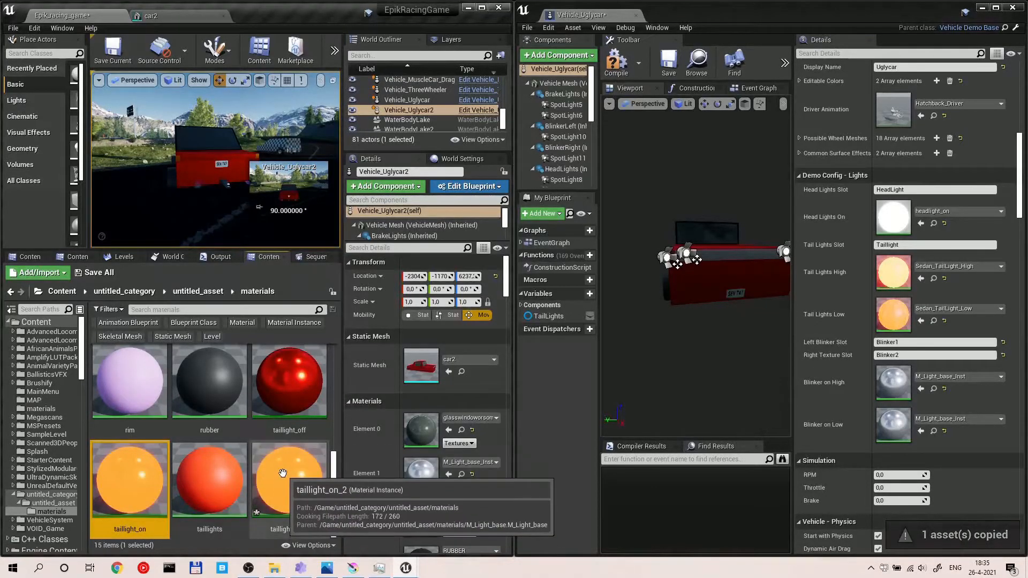
pyautogui.write('taillight_low')
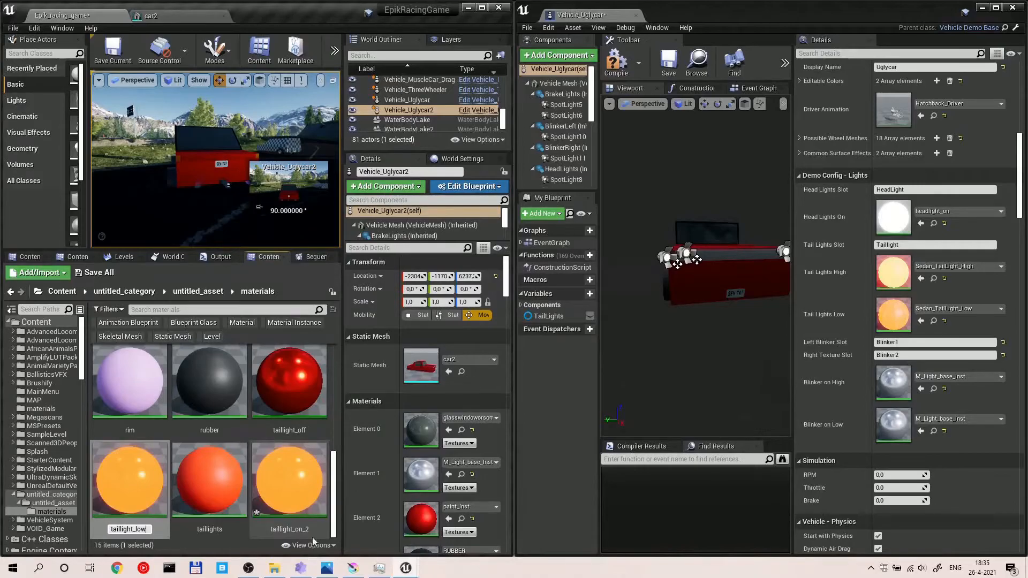
pyautogui.press('Return')
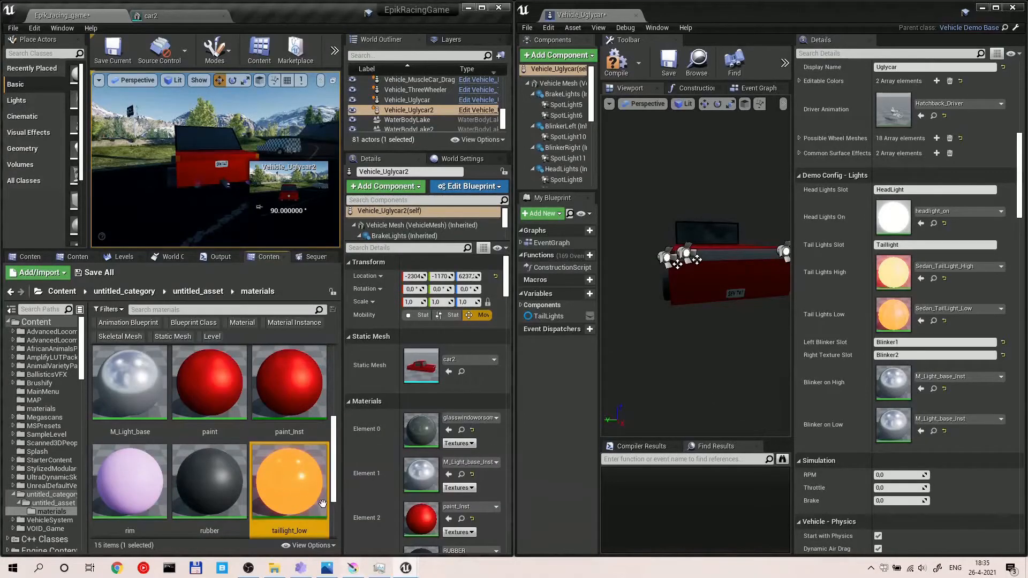
# Step: Rename the duplicate taillight_on_2 as taillight_high and save all modified content
pyautogui.scroll(-1, 300, 496)
pyautogui.click(208, 489)
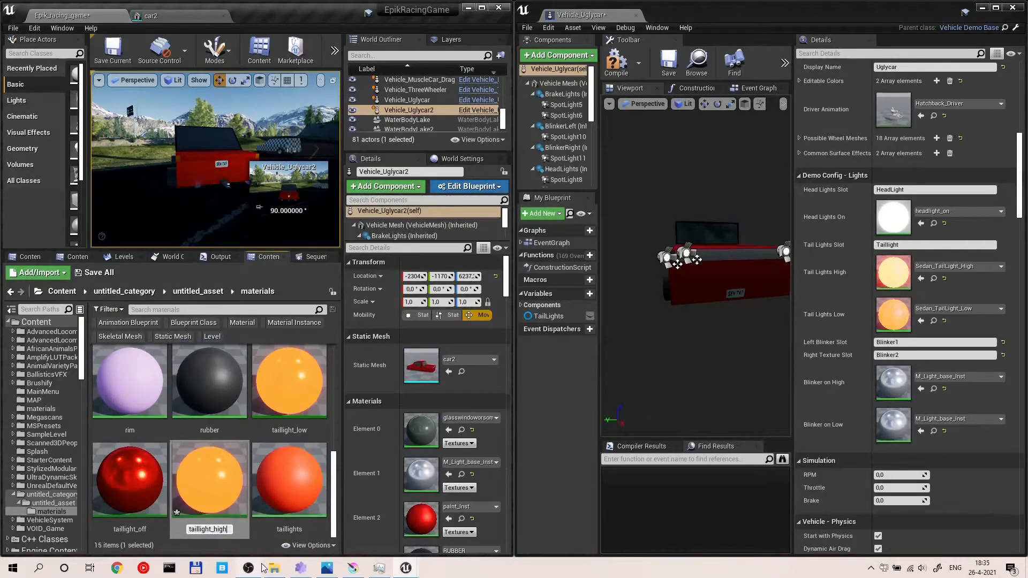
pyautogui.press('Return')
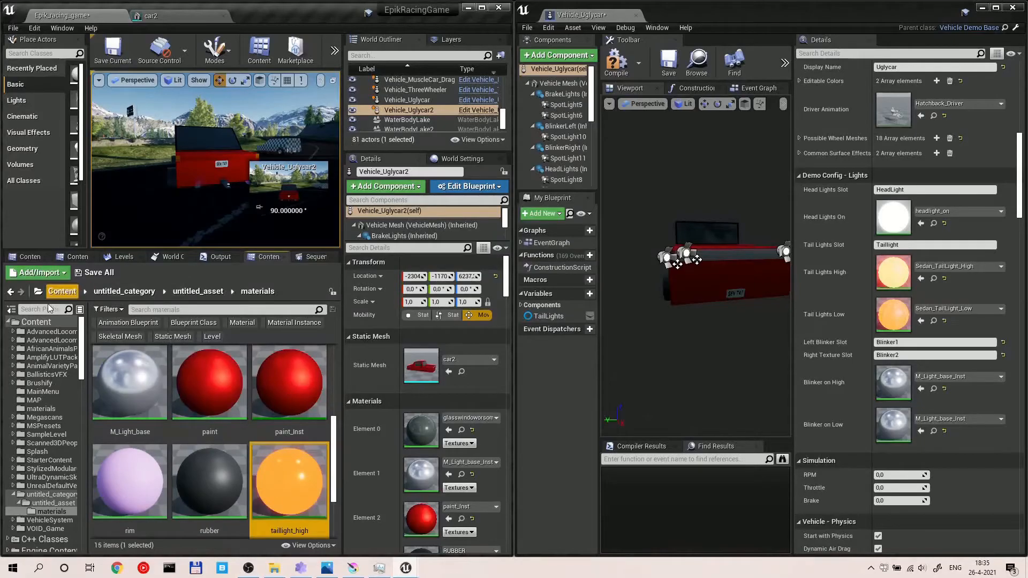
pyautogui.click(91, 273)
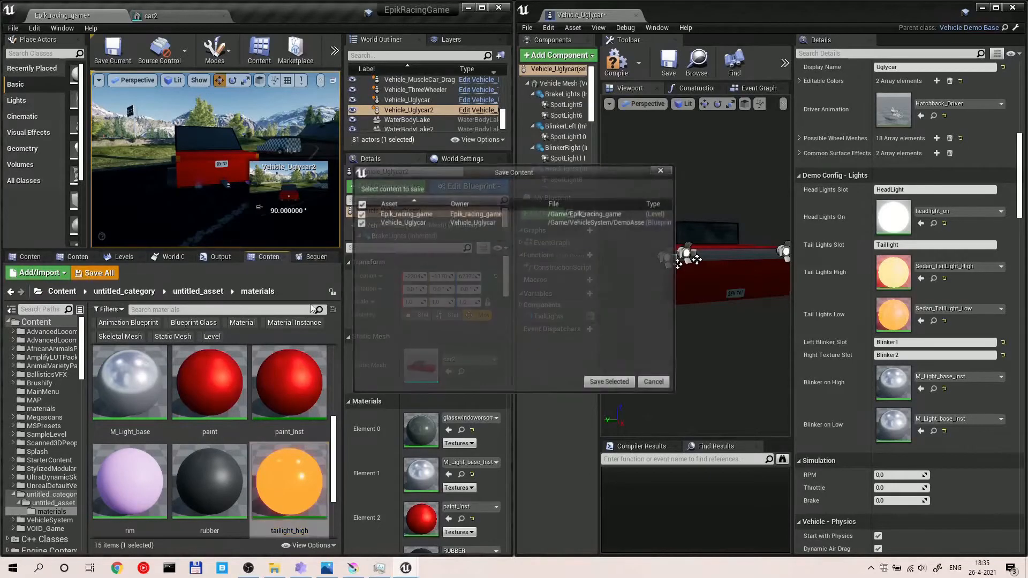
pyautogui.click(610, 382)
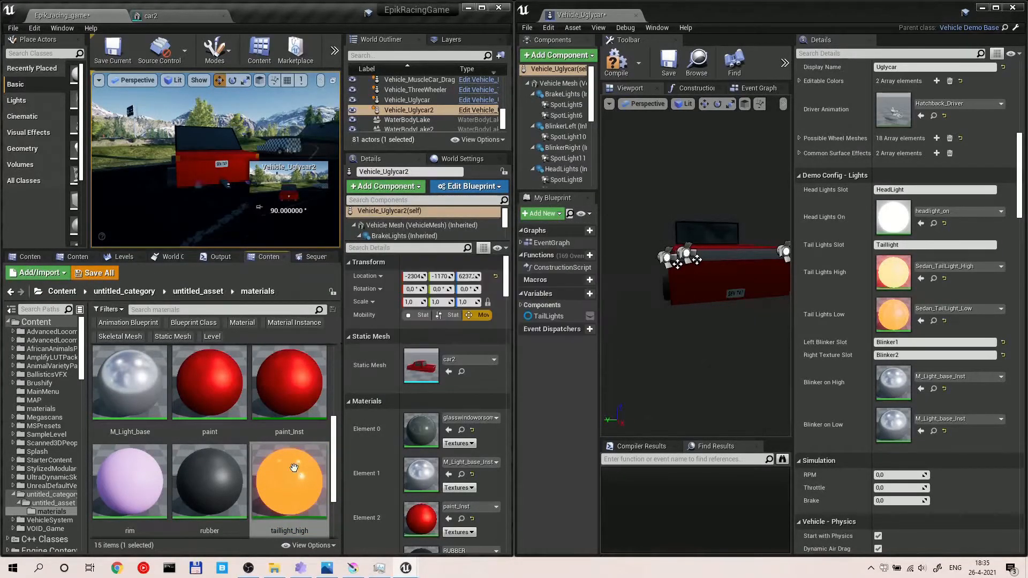
# Step: Assign taillight_high to Tail Lights High, set the instance's lightness to about 16.19, and close the open asset editors beside the level
pyautogui.click(921, 278)
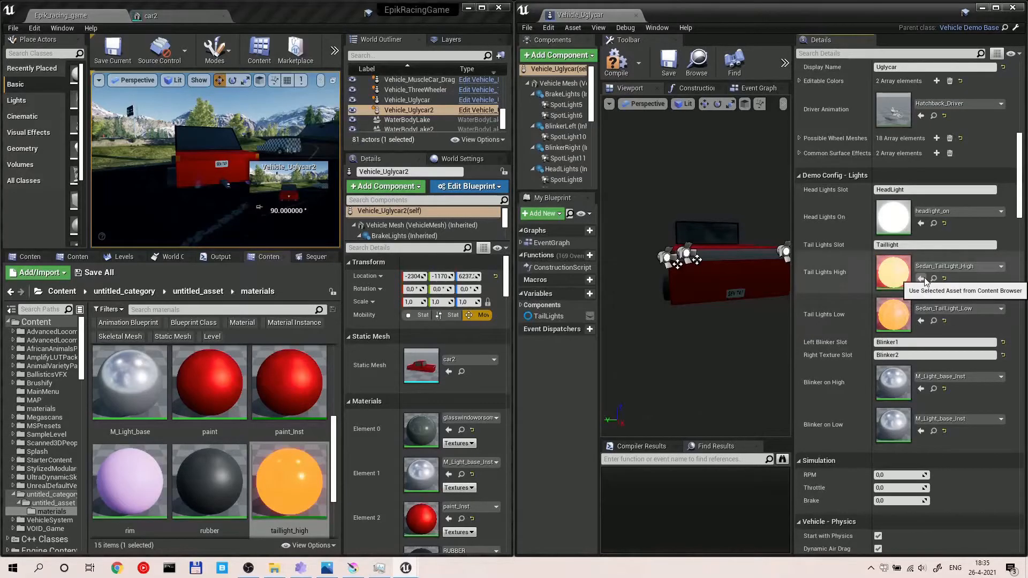
pyautogui.scroll(-1, 332, 485)
pyautogui.scroll(-2, 331, 485)
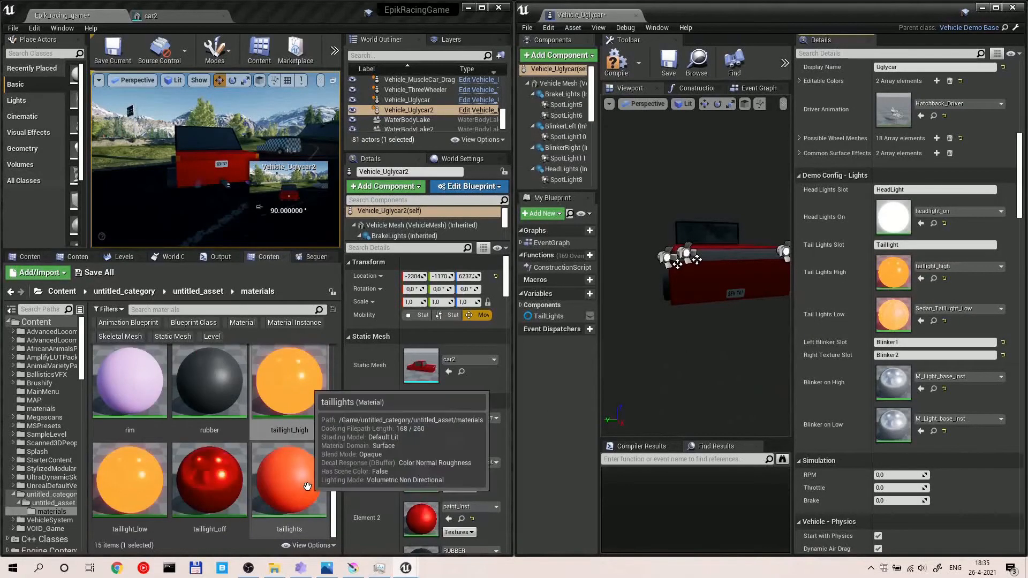
pyautogui.click(291, 359)
pyautogui.doubleClick(291, 360)
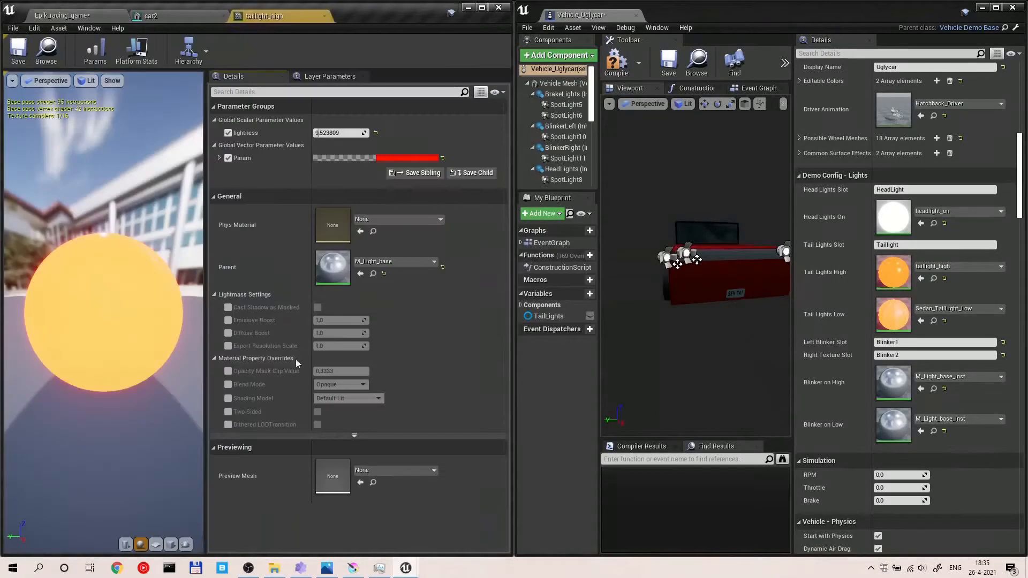
pyautogui.moveTo(316, 134); pyautogui.dragTo(320, 134)
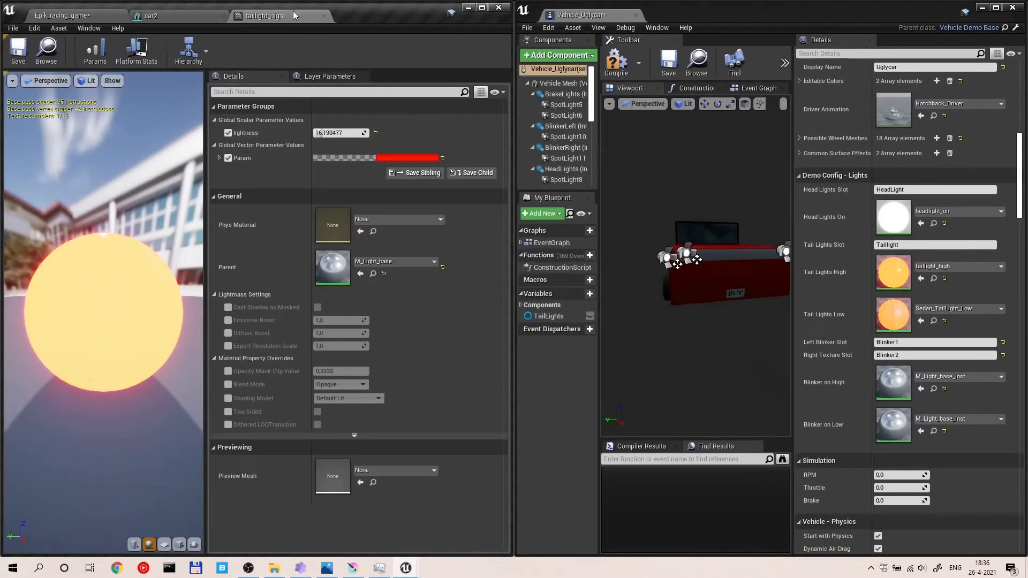
pyautogui.click(323, 15)
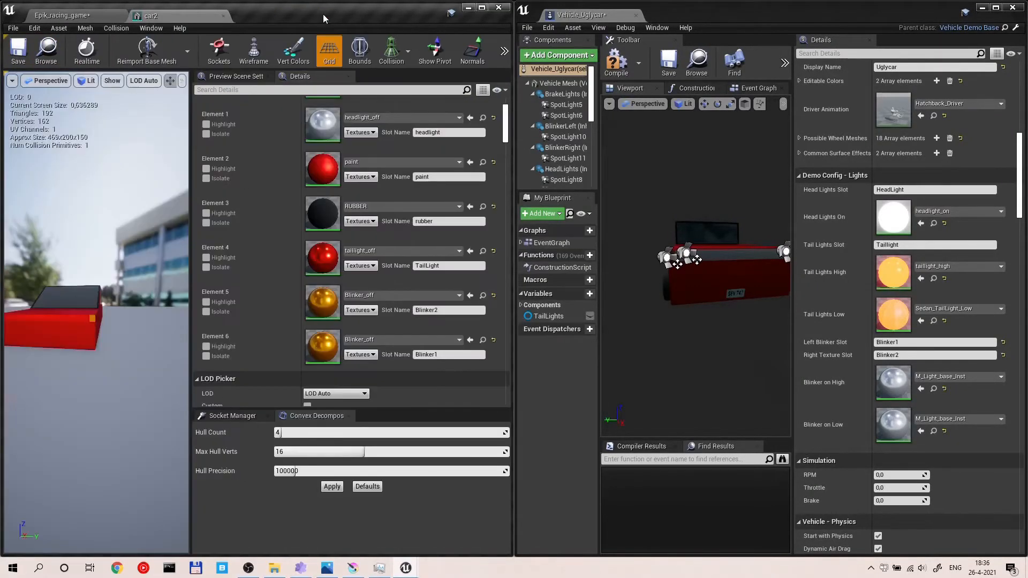
pyautogui.click(222, 16)
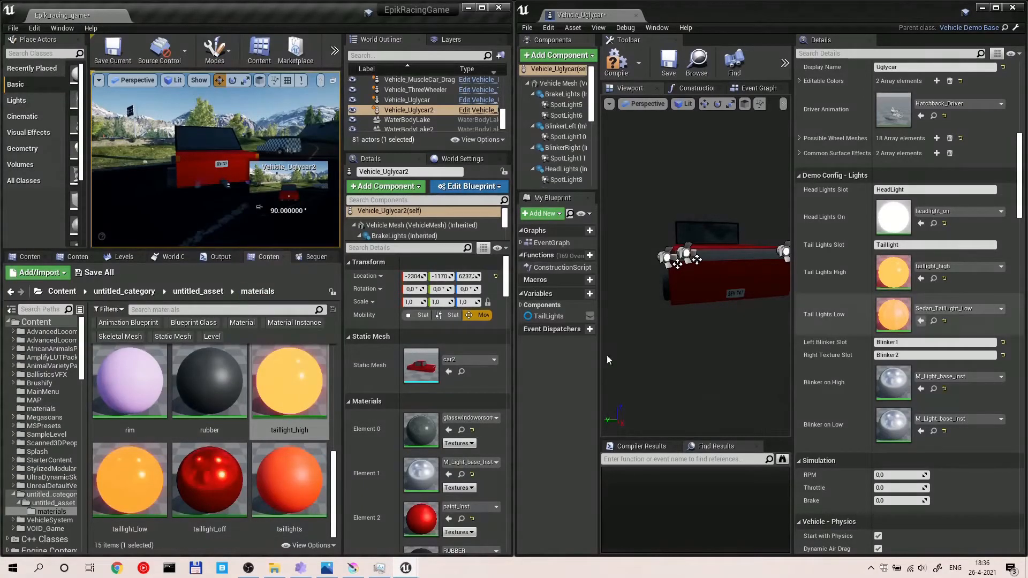
# Step: Assign taillight_low to Tail Lights Low, blinker_high to Blinker on High and blinker_low to Blinker on Low, and save the Vehicle_Uglycar blueprint
pyautogui.click(130, 479)
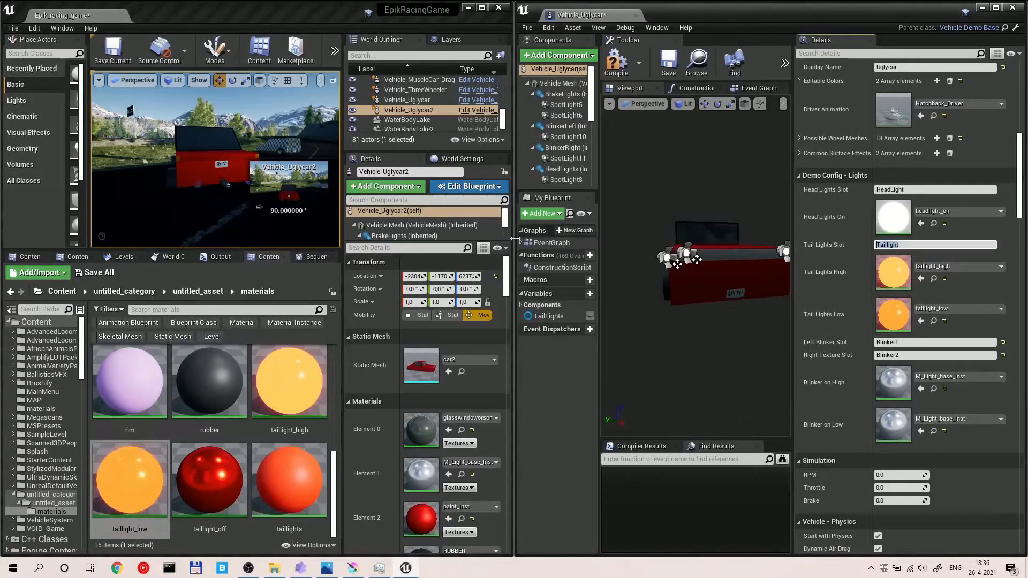
pyautogui.scroll(-1, 837, 294)
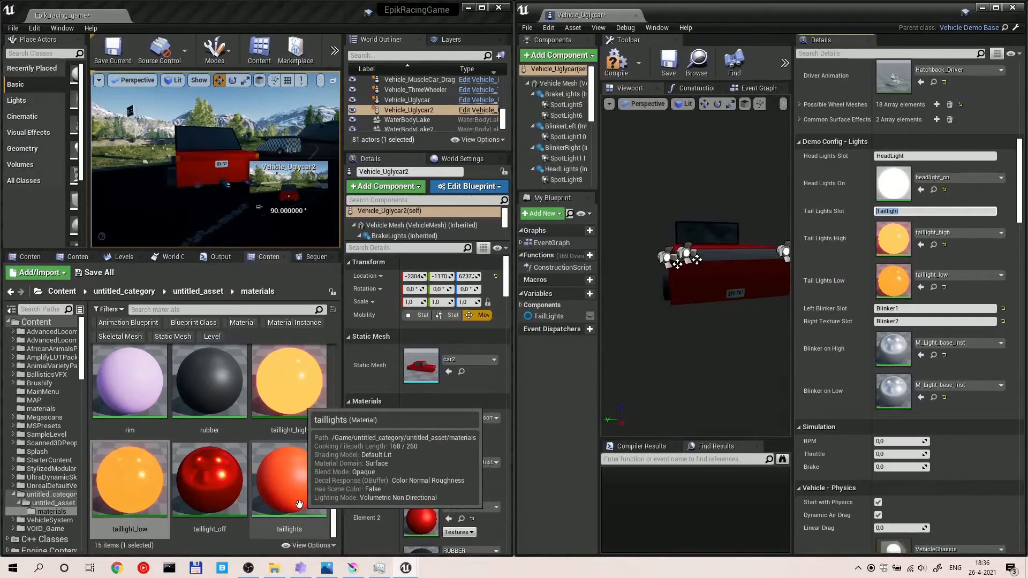
pyautogui.scroll(1, 299, 491)
pyautogui.scroll(4, 270, 437)
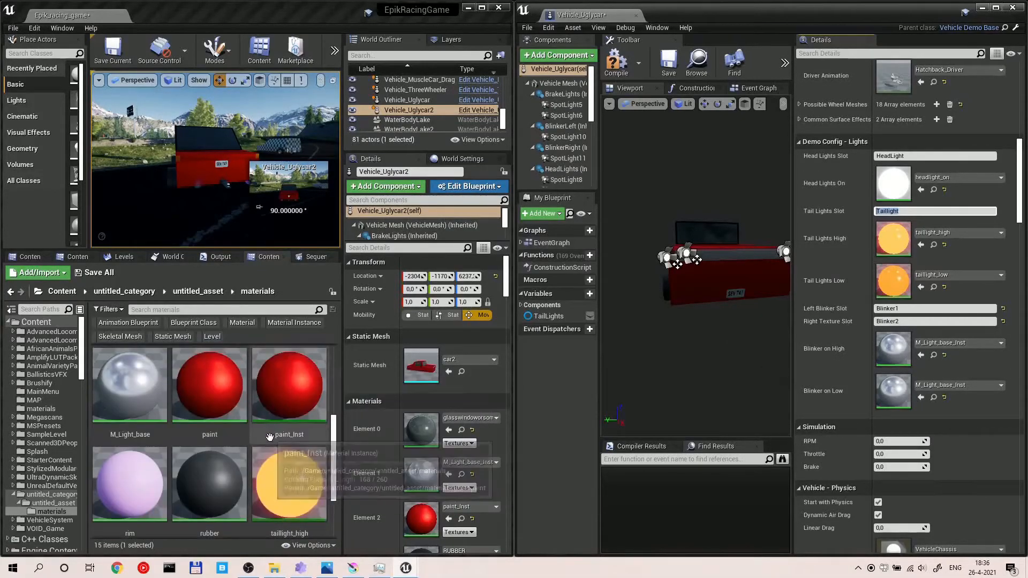
pyautogui.scroll(4, 269, 437)
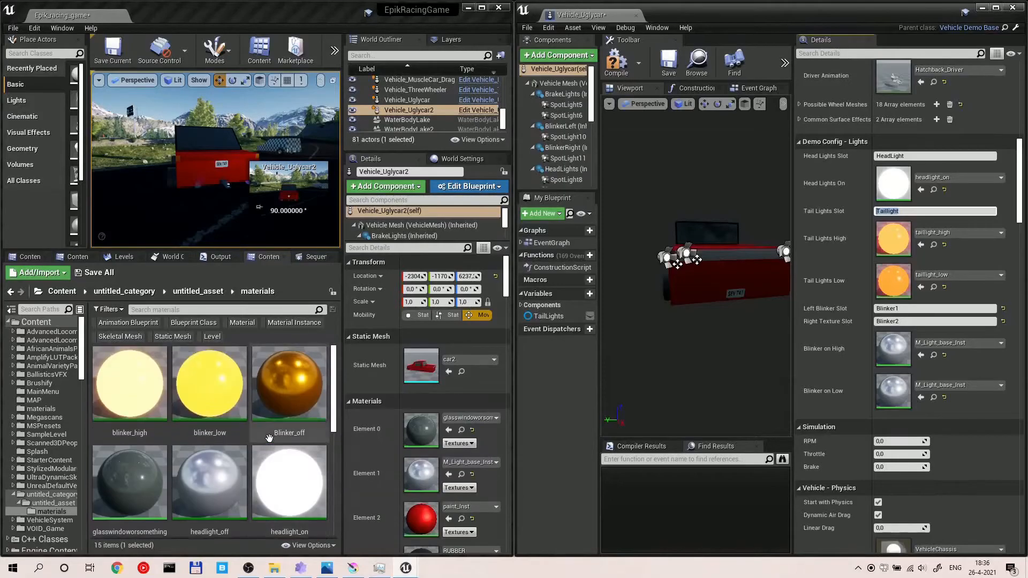
pyautogui.click(130, 384)
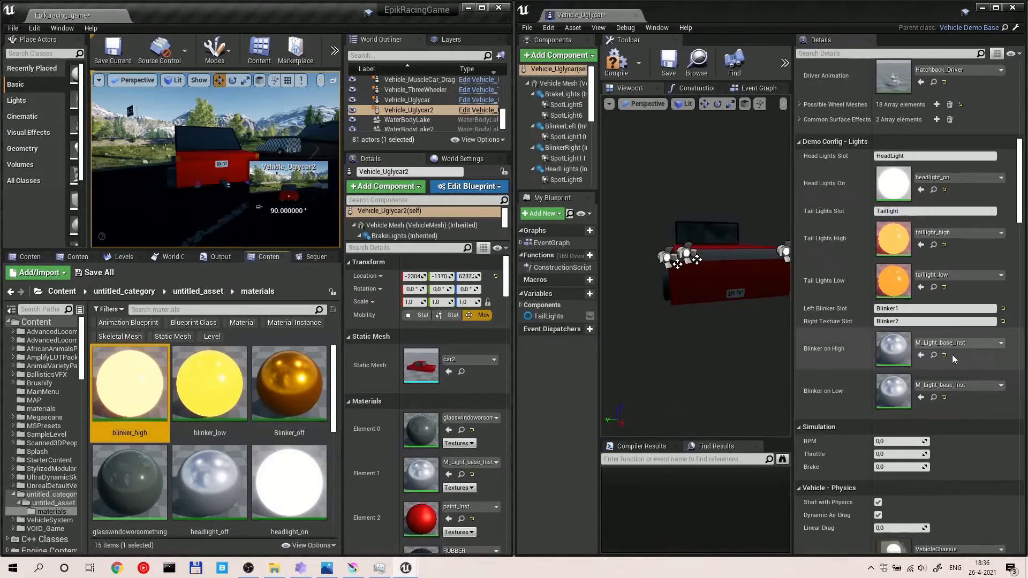
pyautogui.click(920, 355)
pyautogui.click(209, 384)
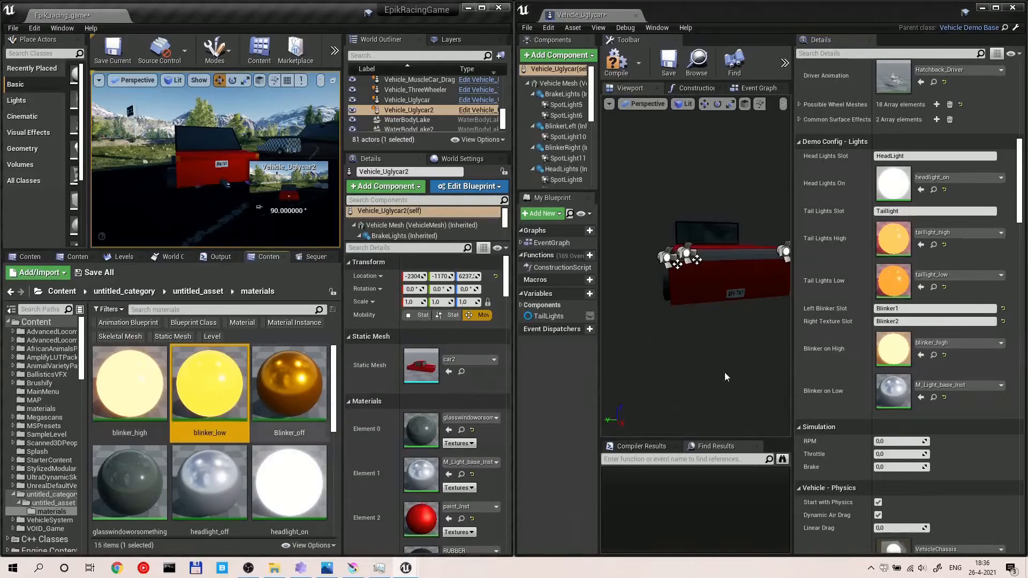
pyautogui.click(920, 396)
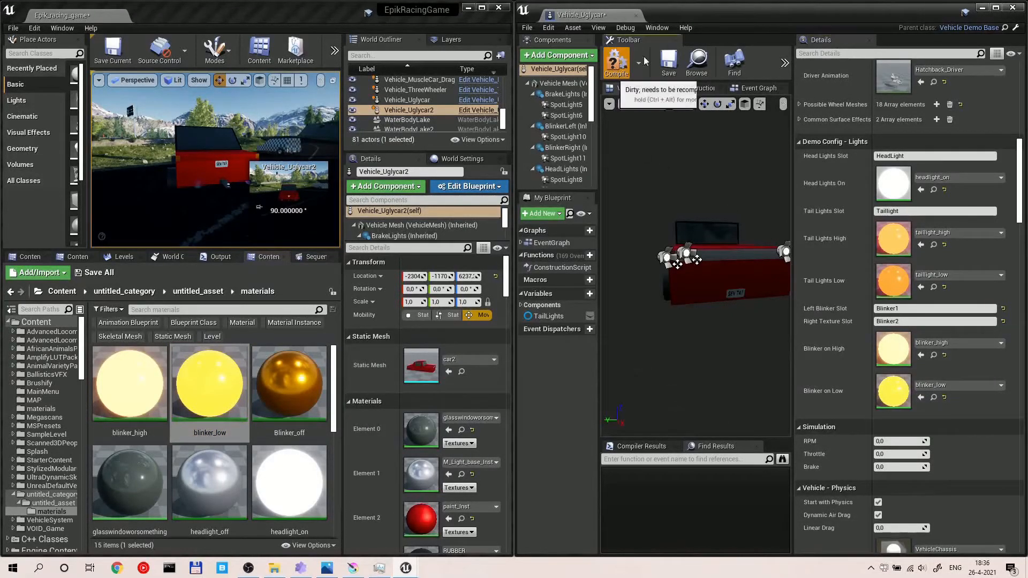
pyautogui.click(669, 62)
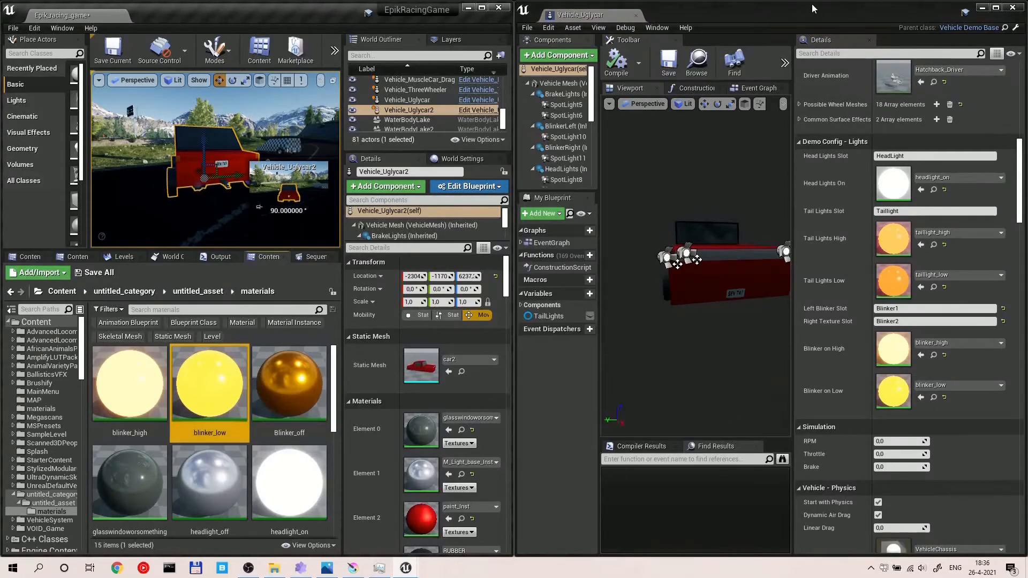
# Step: Maximize the level editor, minimize the blueprint window, and start playing the level in full screen
pyautogui.doubleClick(273, 9)
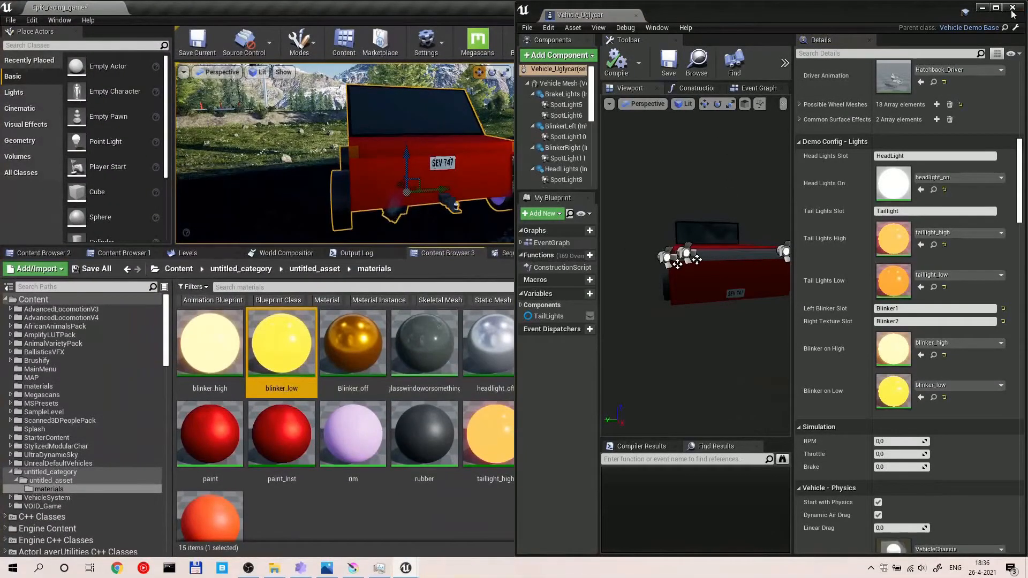
pyautogui.click(982, 8)
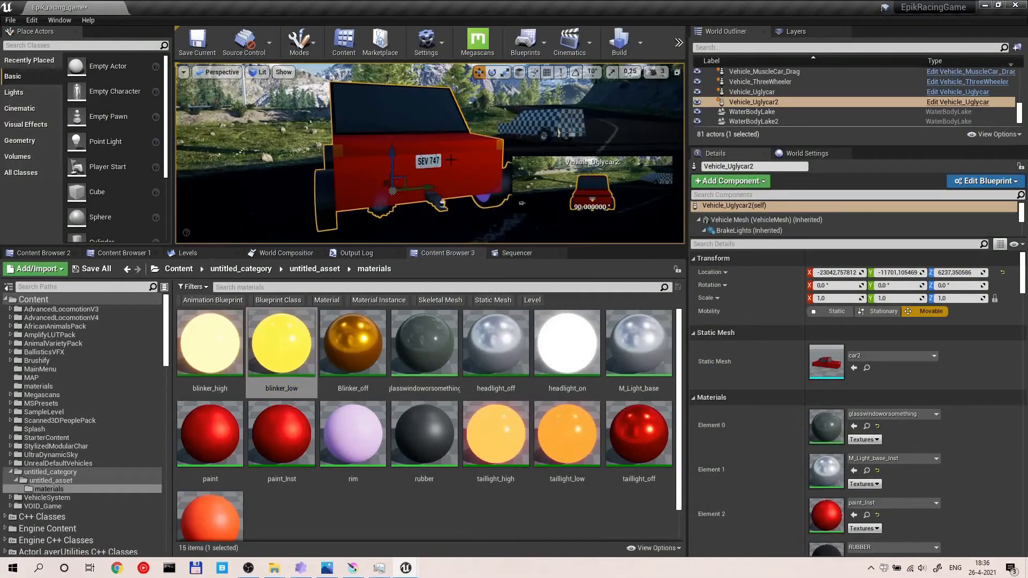
pyautogui.hotkey('alt', 'p')
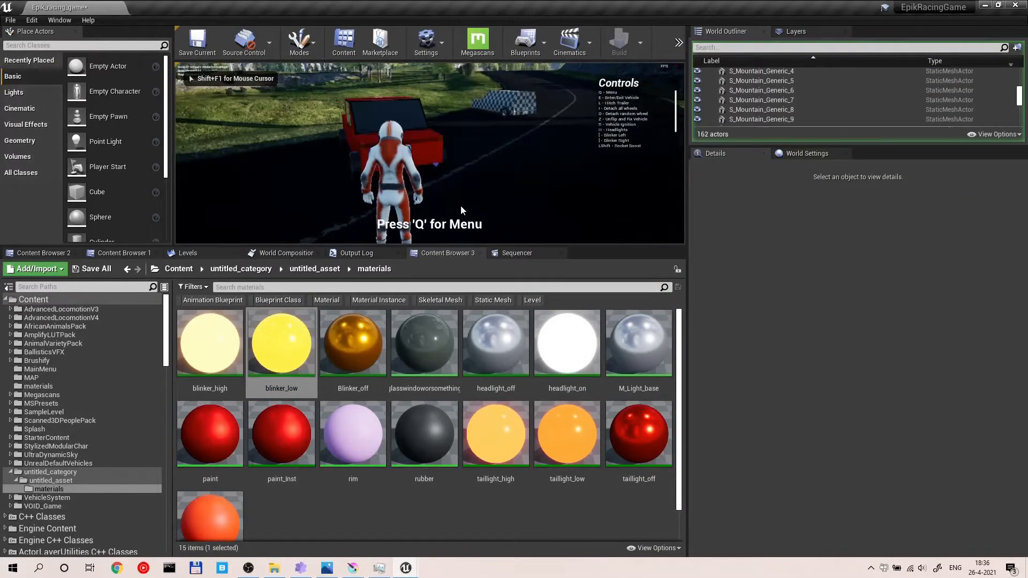
pyautogui.press('F11')
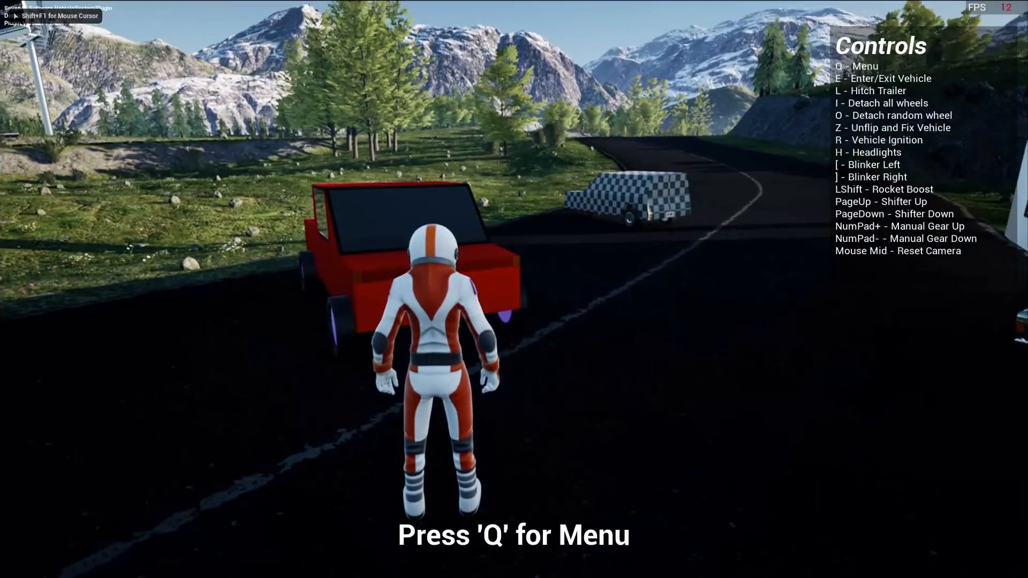
# Step: Walk the character around the red car to view its unlit lamps and get into the vehicle
pyautogui.press('q')
pyautogui.press('q')
pyautogui.press('w')
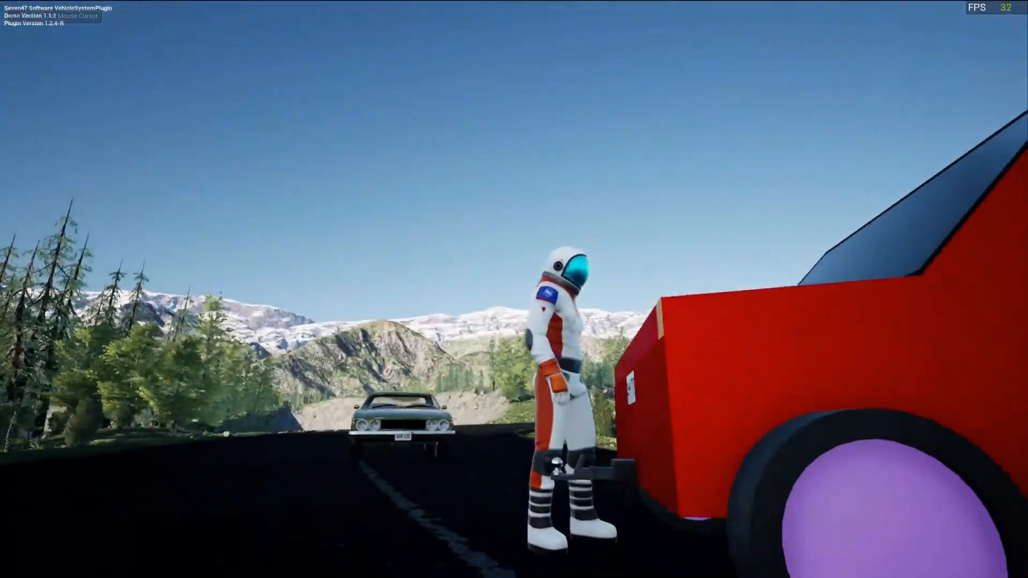
pyautogui.press('w')
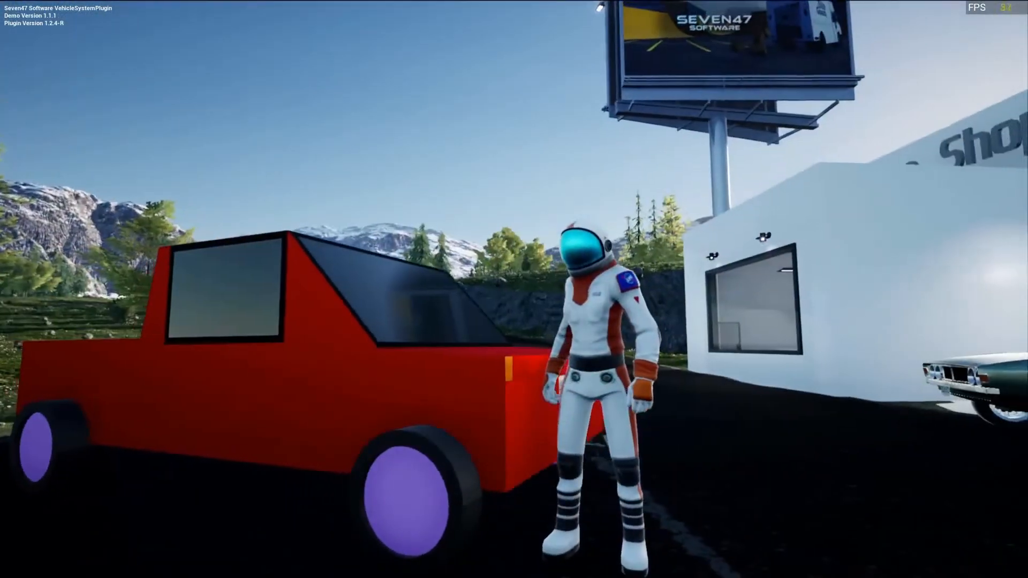
pyautogui.press('w')
pyautogui.press('w')
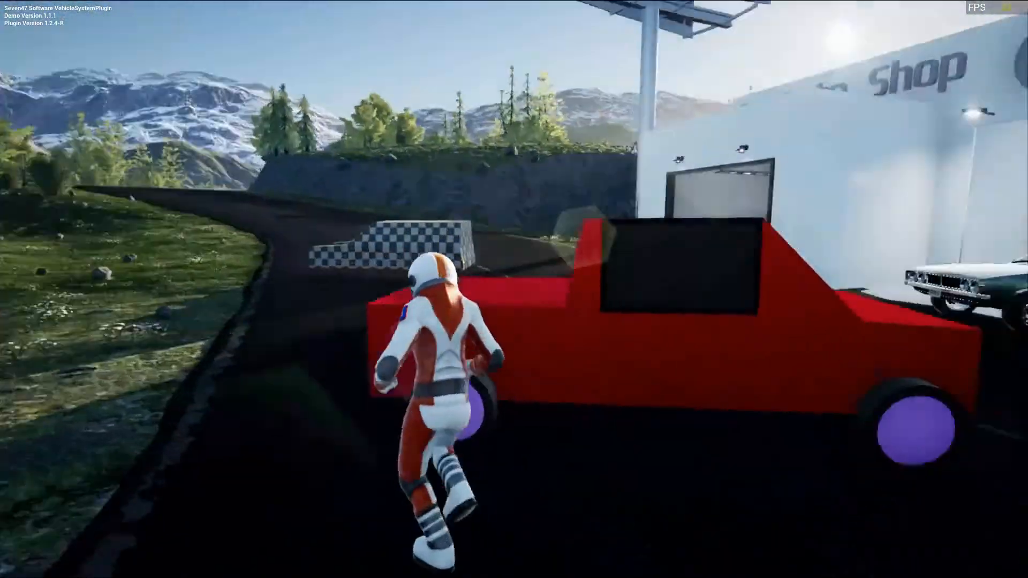
pyautogui.press('w')
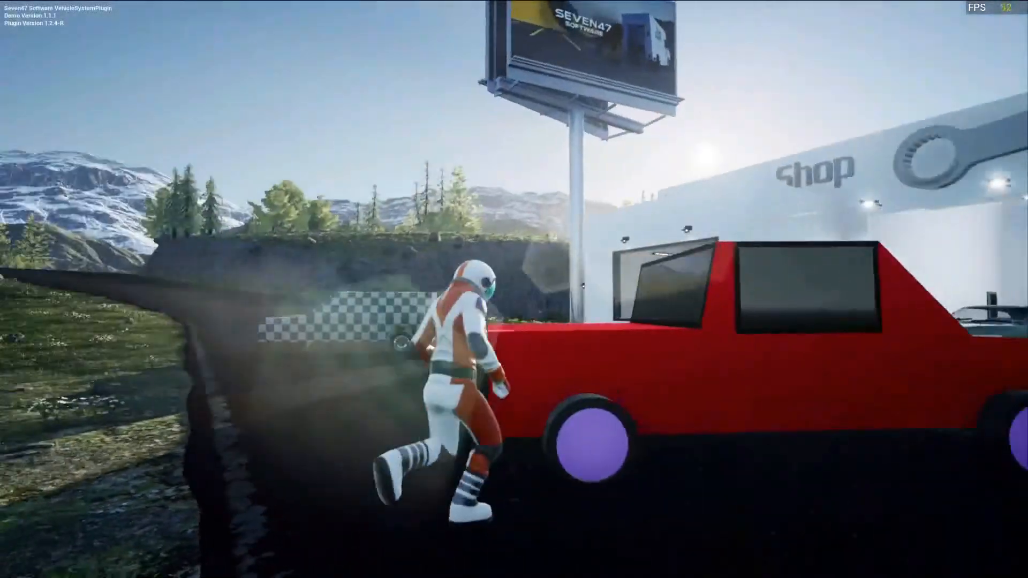
pyautogui.press('f')
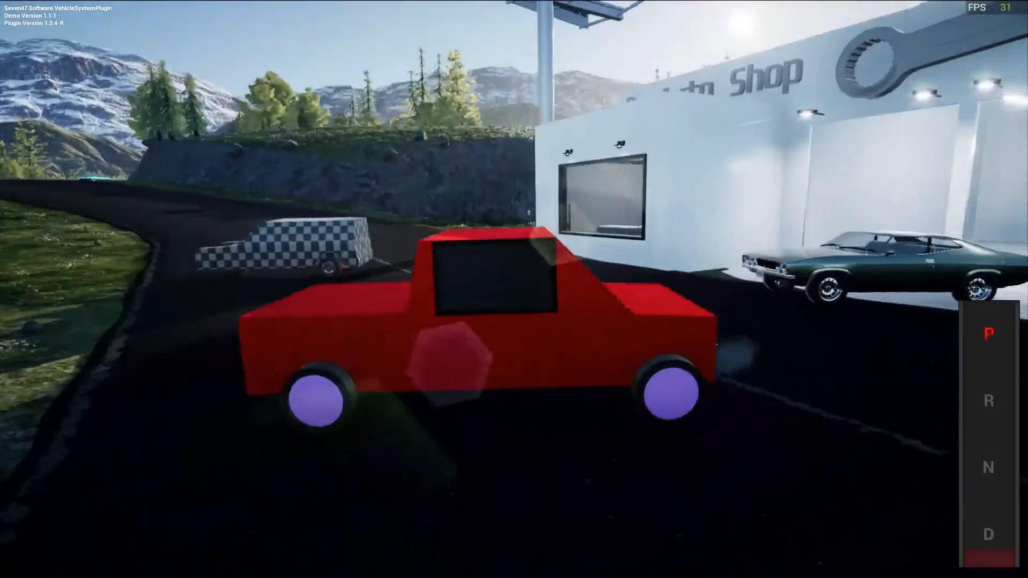
# Step: Switch on the car's lights and test the tail lights while reversing, driving forward and braking to a stop
pyautogui.press('l')
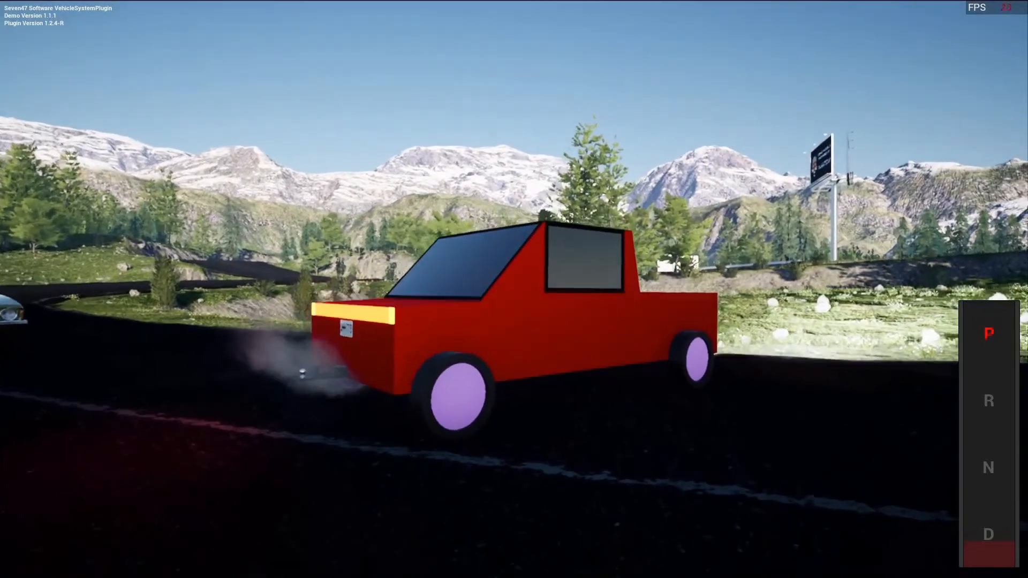
pyautogui.press('w')
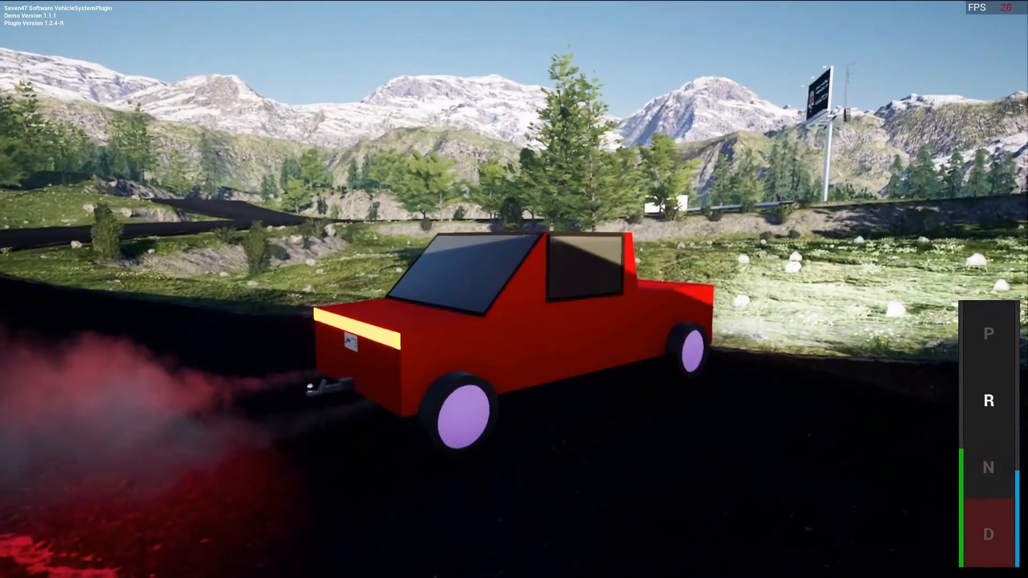
pyautogui.press('s')
pyautogui.press('w')
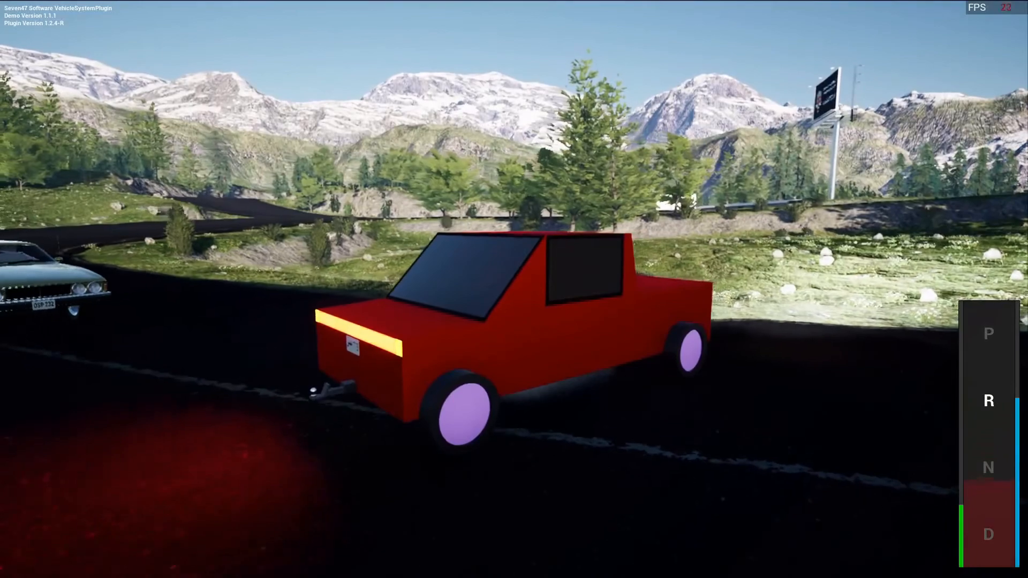
pyautogui.press('w')
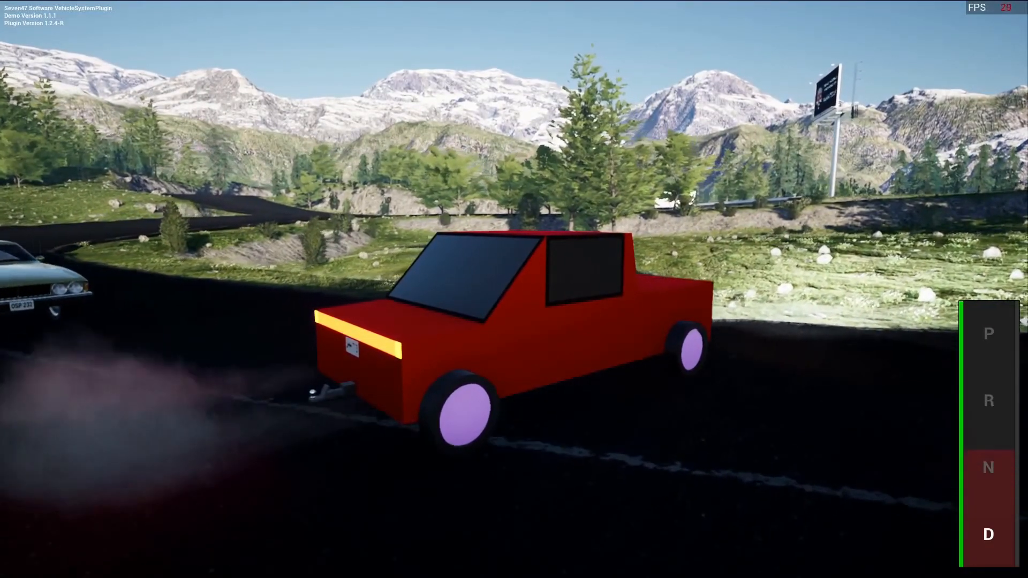
pyautogui.press('space')
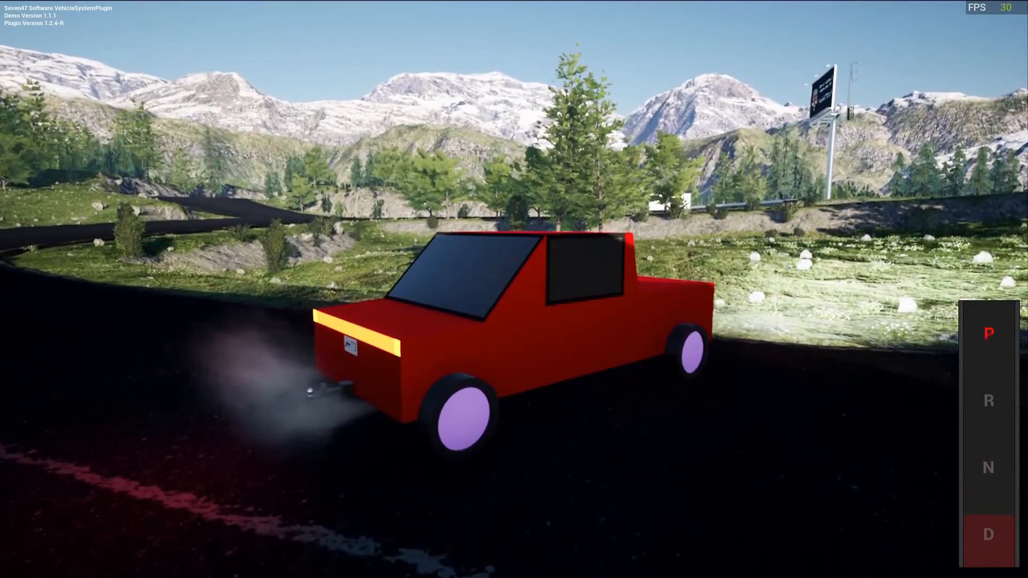